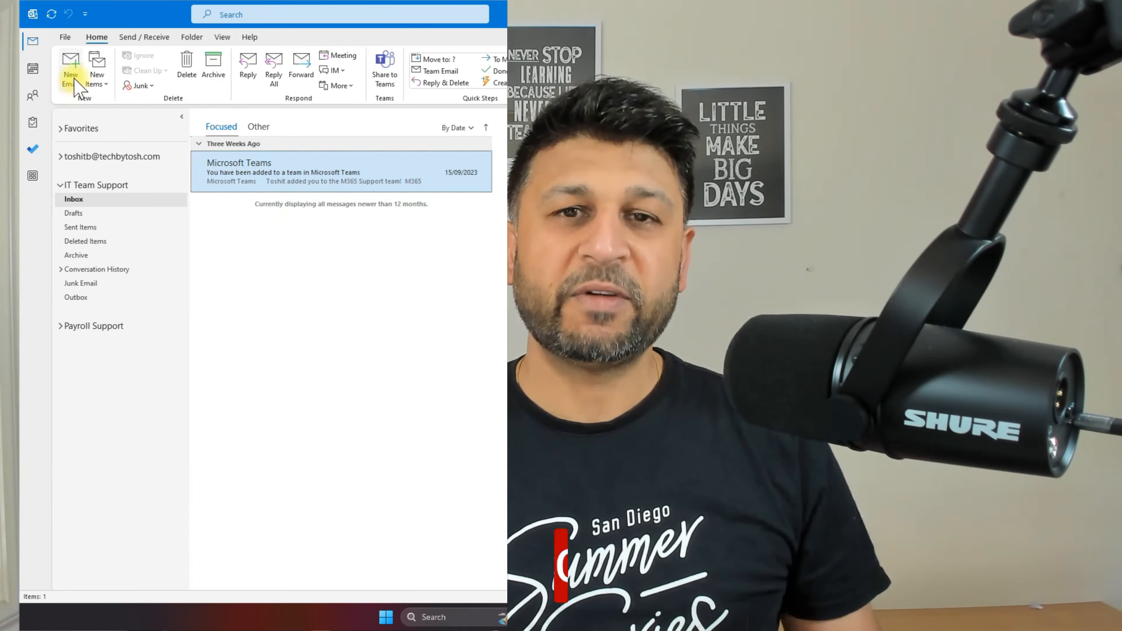
Step: Open a new message and a Teams reply, then drag the sample signature window aside
click(74, 79)
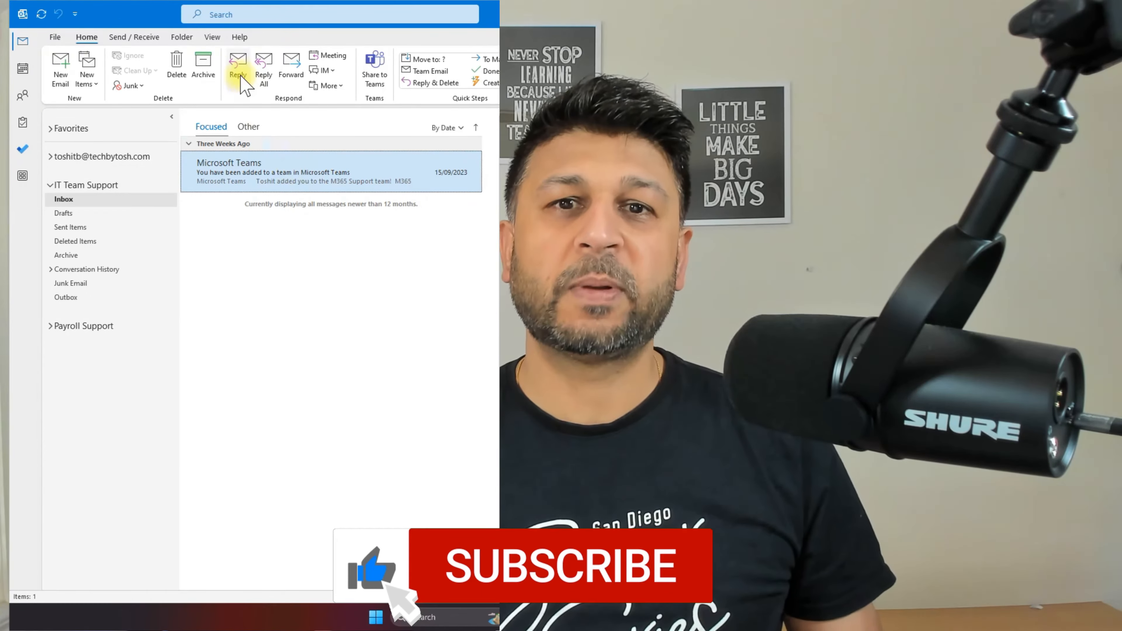
click(241, 76)
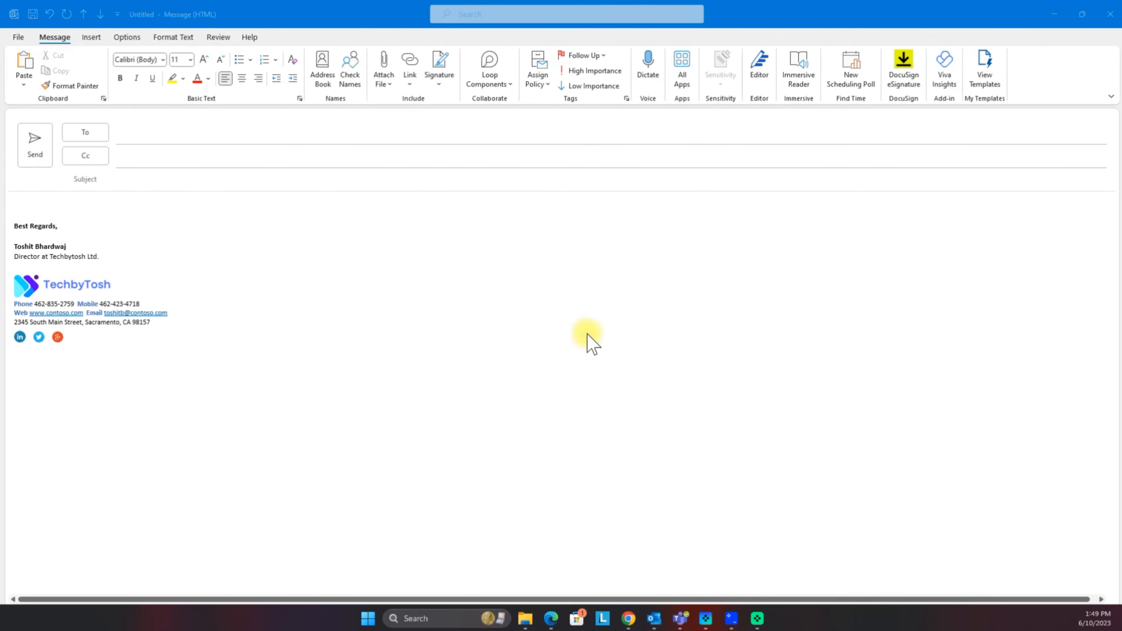
click(933, 12)
drag(836, 14, 1121, 9)
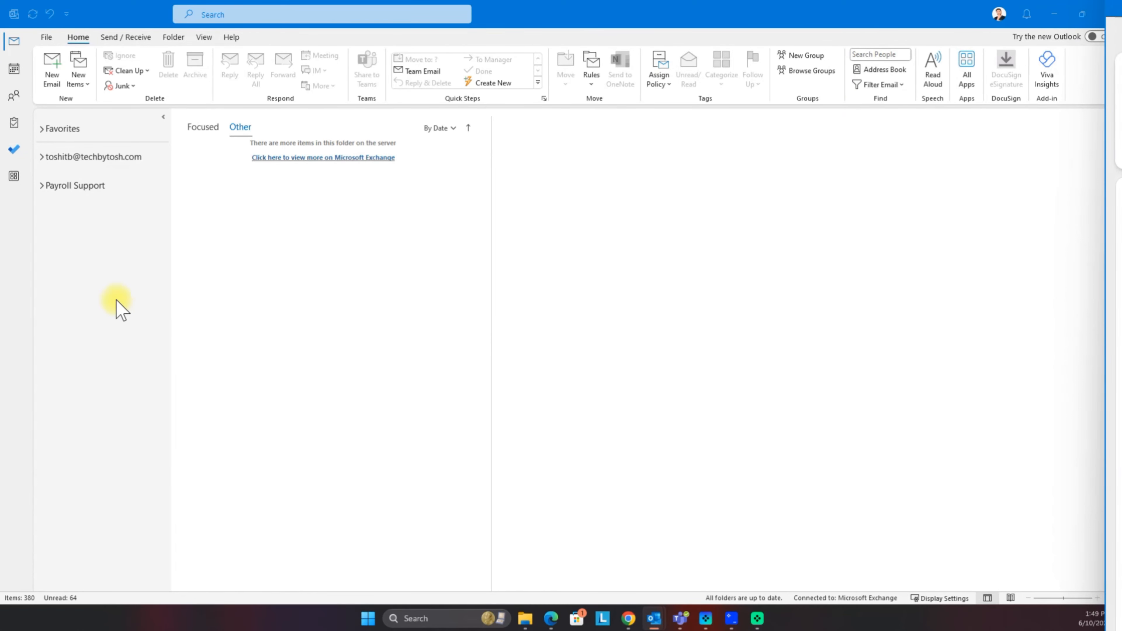
Step: Start a new blank email from the main mailbox with the cursor in its body
click(108, 267)
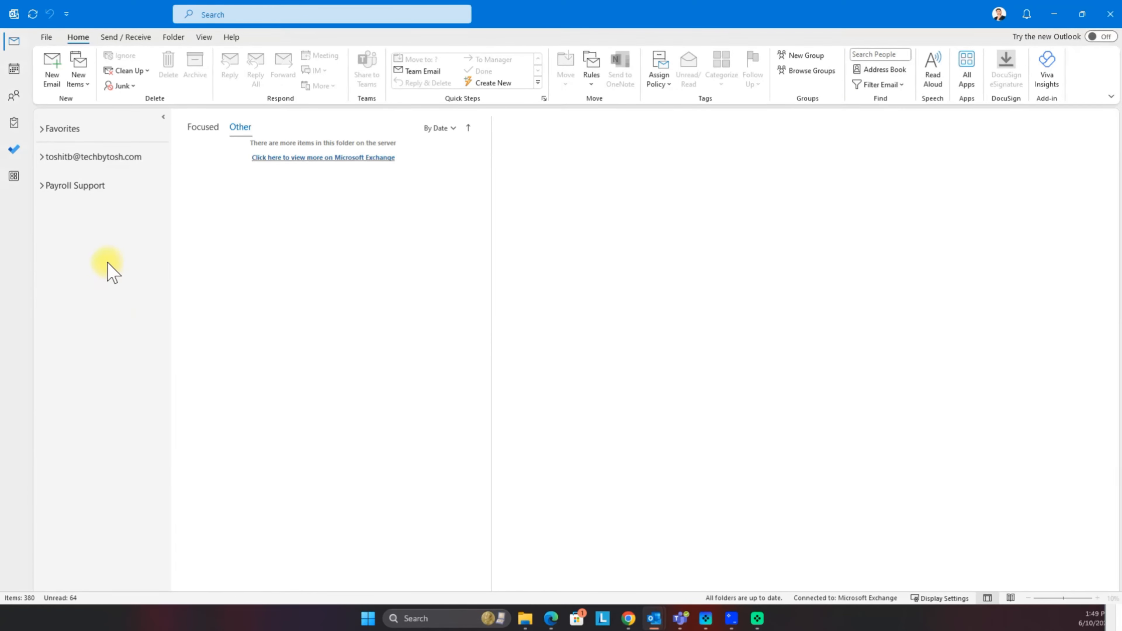
click(52, 79)
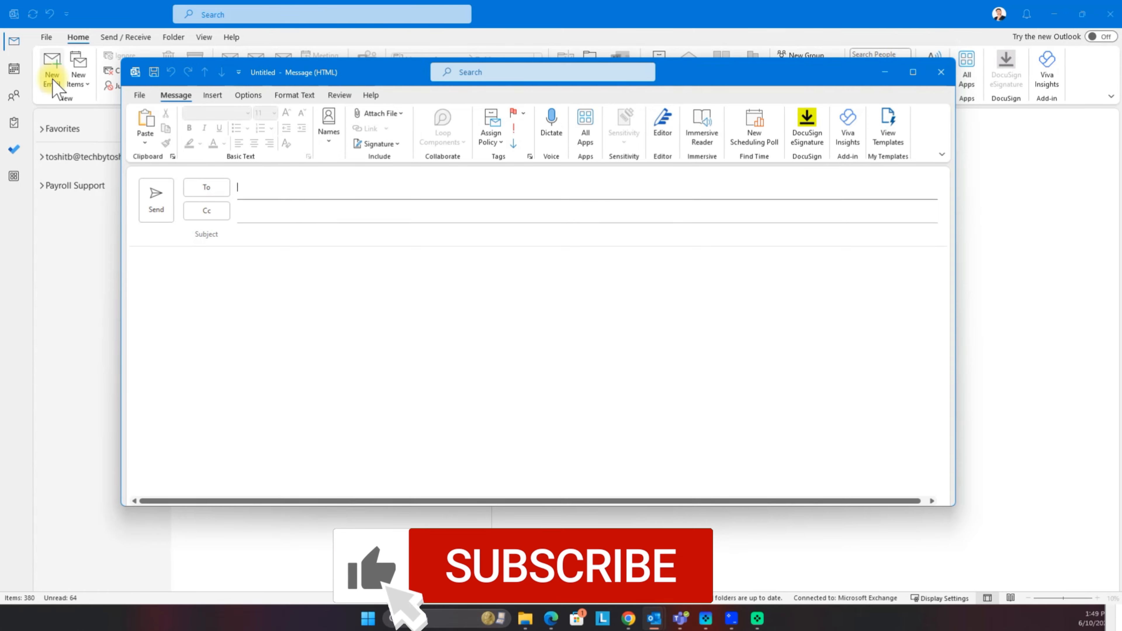
click(154, 287)
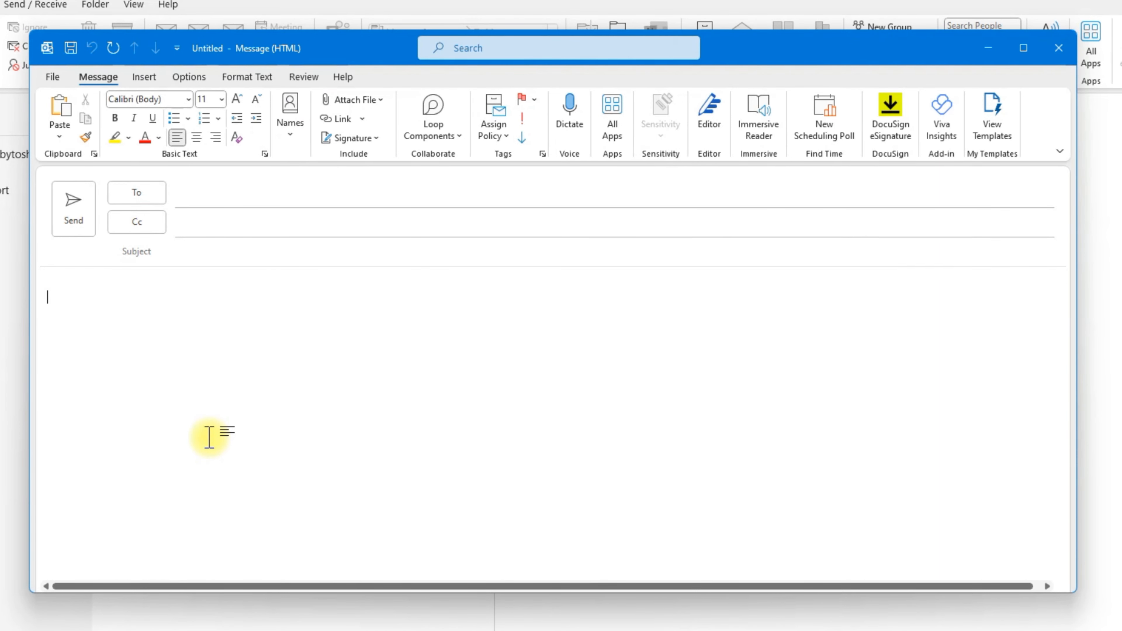
Step: Type 'Best Regards,', the sender's full name, and 'Director at Techbytosh Ltd.' on separate lines
text(Best Regards,)
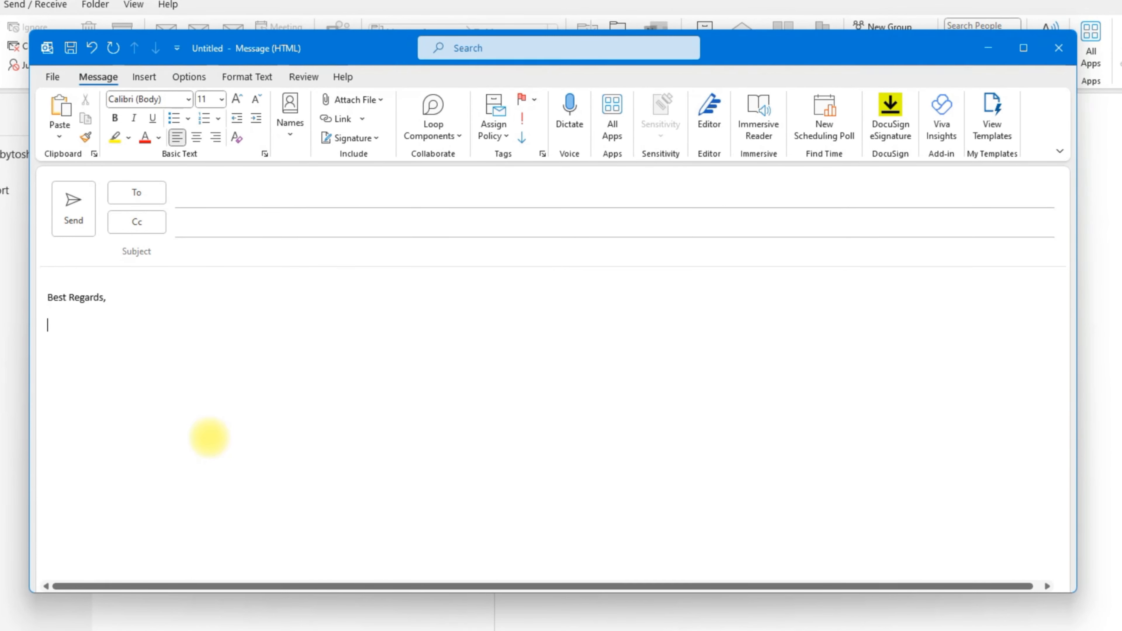
key(Return)
text(Toshit Bhardwaj)
key(Return)
text(Directo)
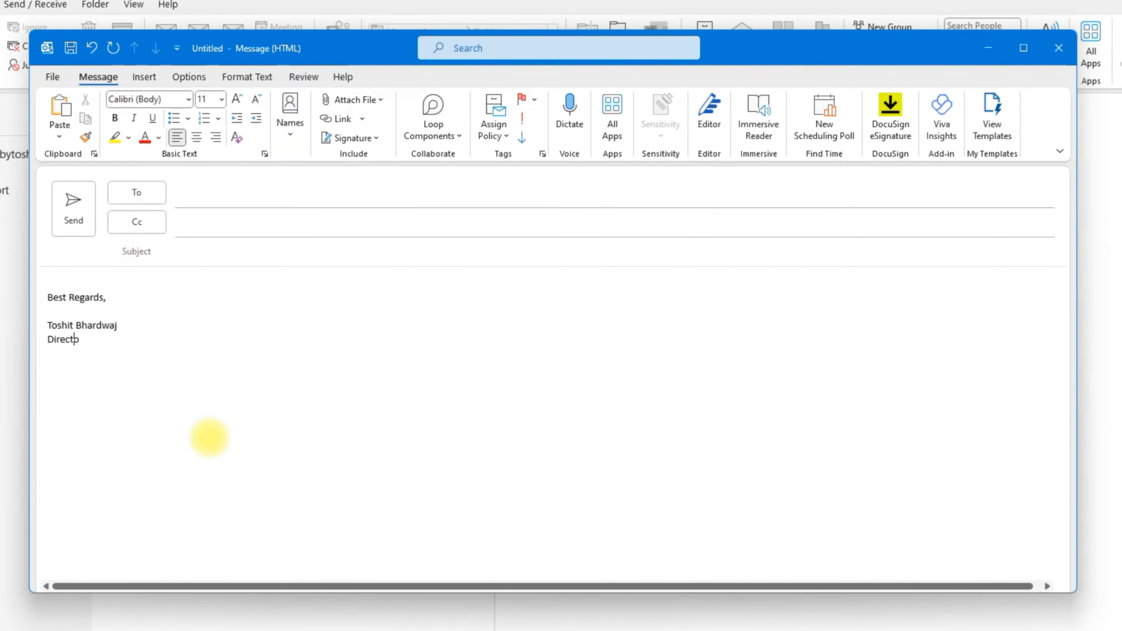
text(r at Tec)
text(hbytosh )
text(I)
text(t)
text(d.)
key(BackSpace)
key(BackSpace)
key(BackSpace)
key(BackSpace)
text(Ltd.)
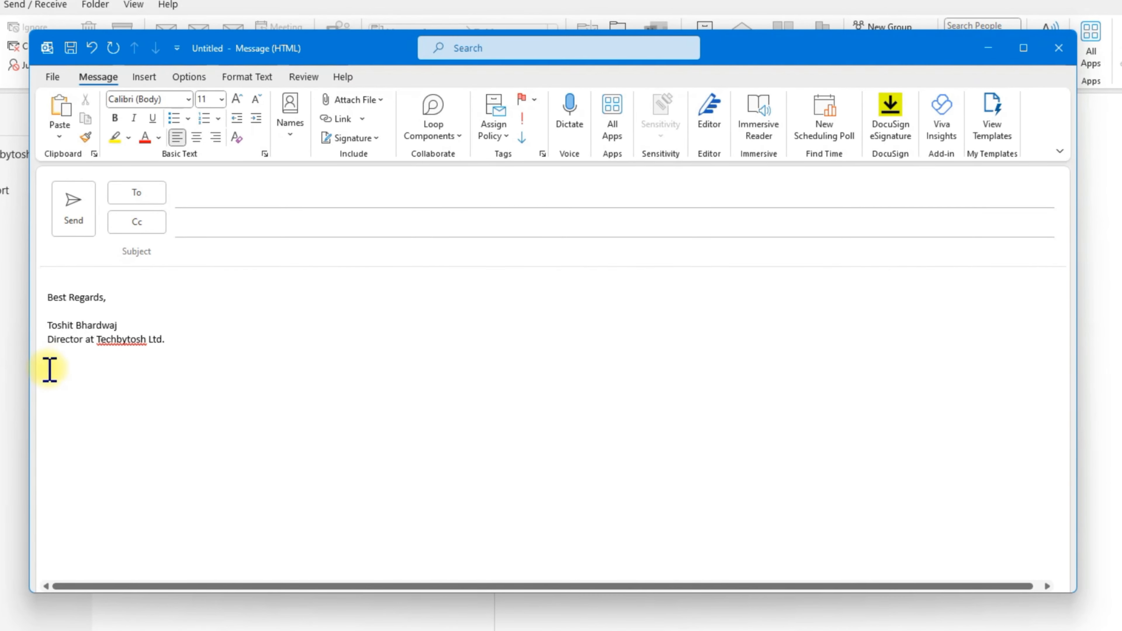
Step: Insert the 'logo' picture from the Desktop on the empty line below the signature
click(61, 366)
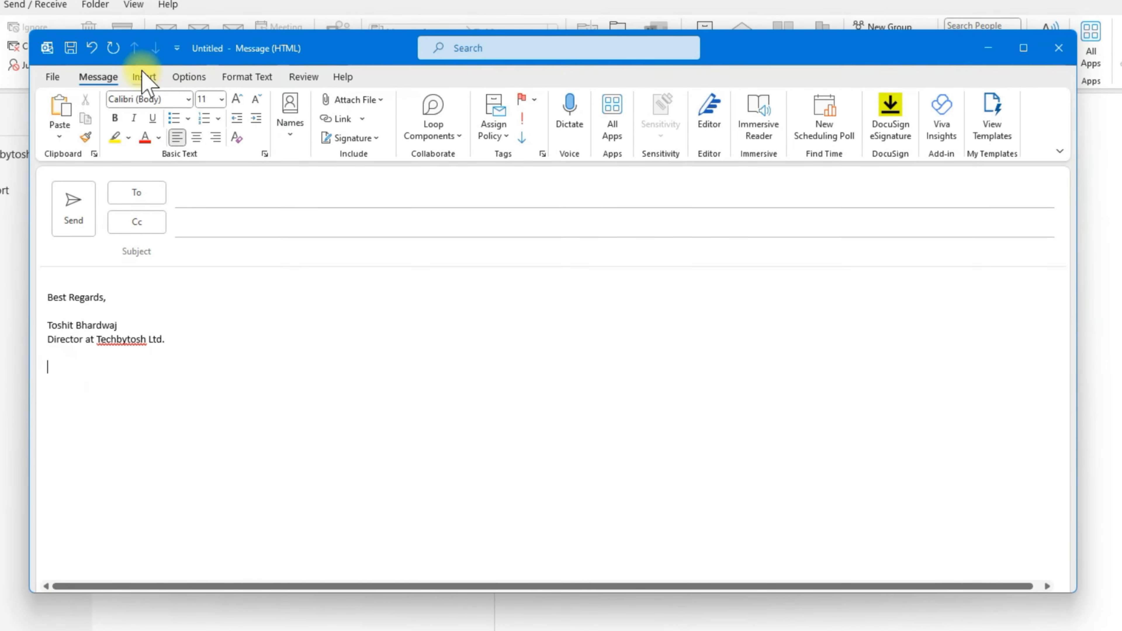
click(144, 77)
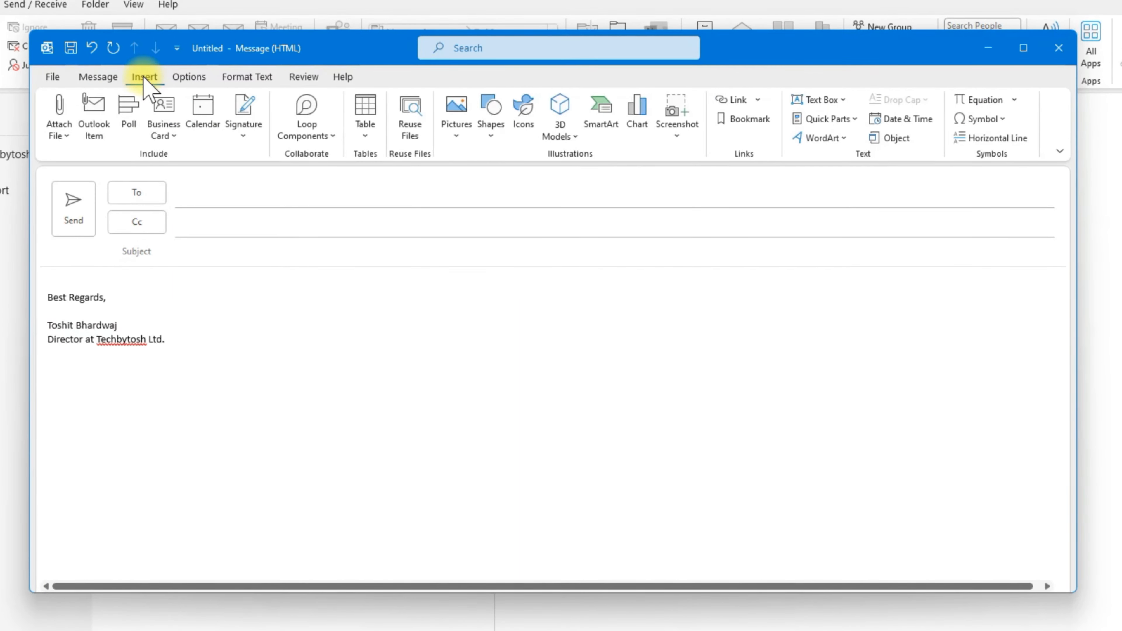
click(457, 133)
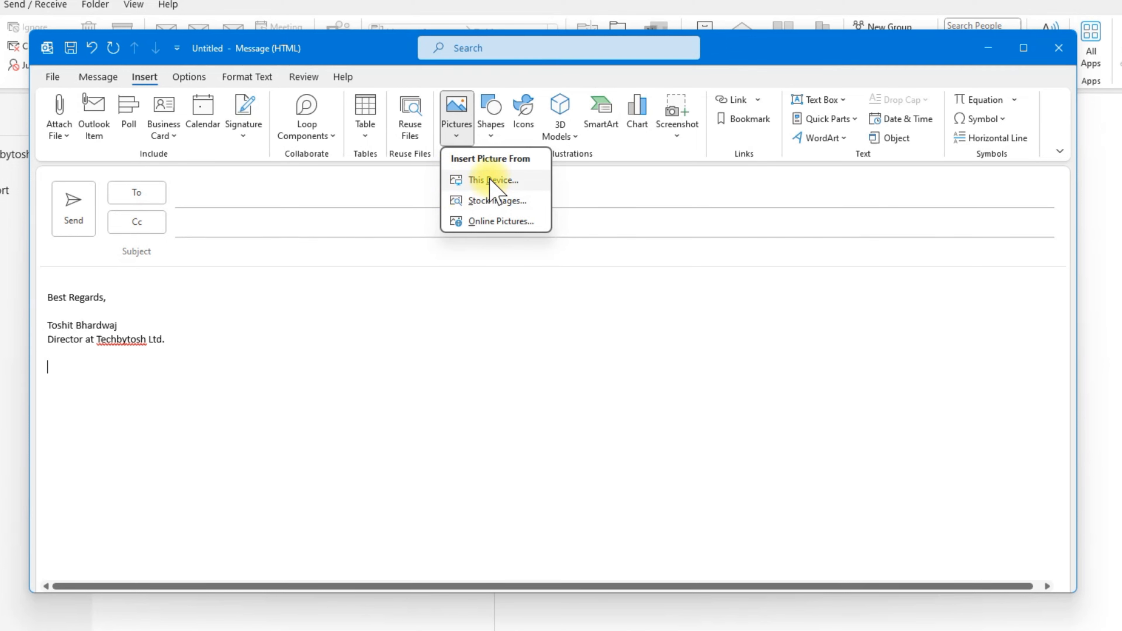
click(501, 184)
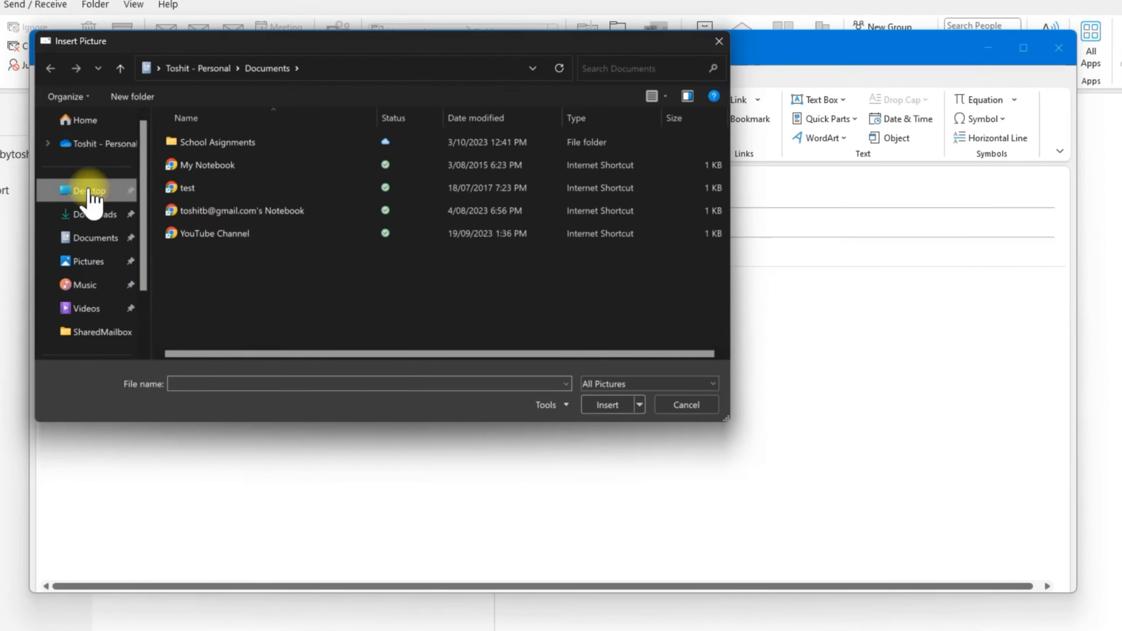
click(89, 191)
drag(388, 54, 699, 86)
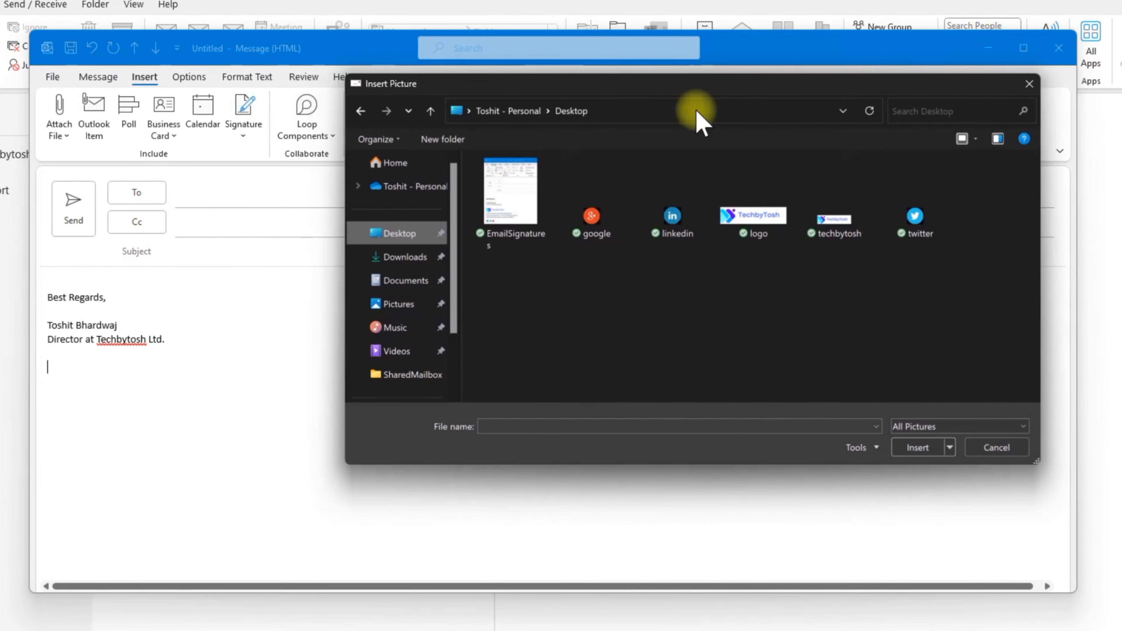
click(756, 216)
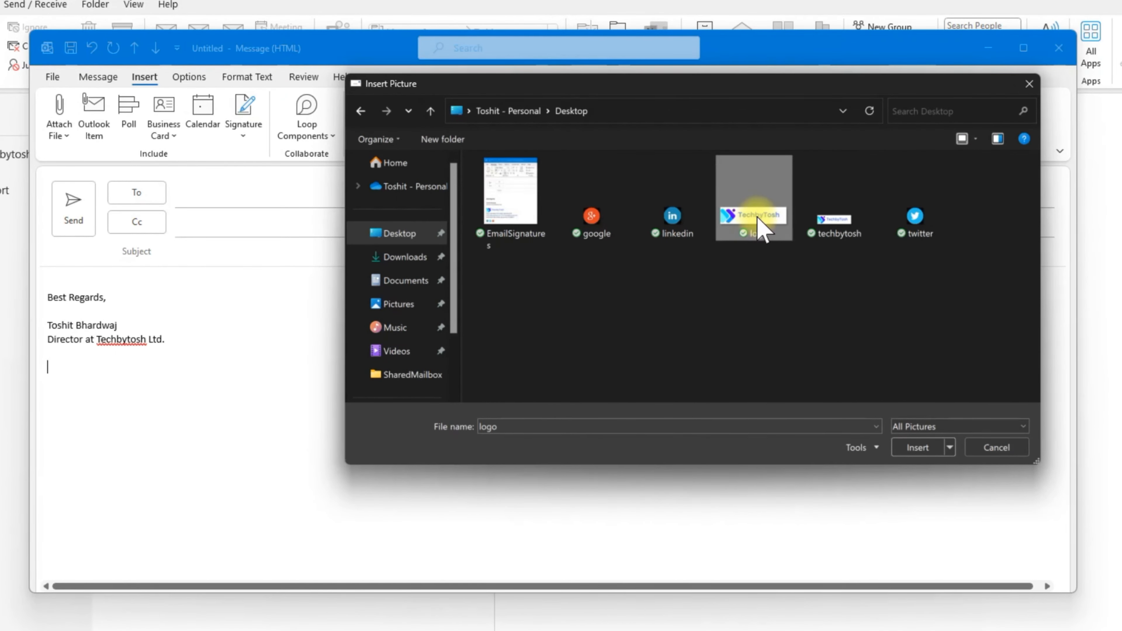
click(916, 447)
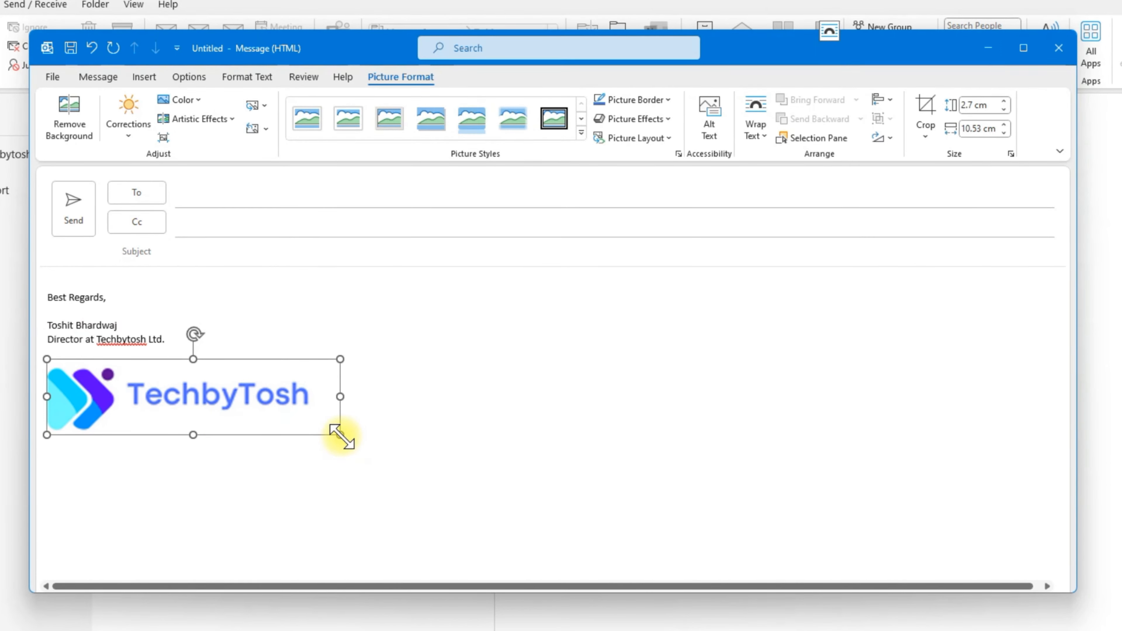
Step: Shrink the TechbyTosh logo to about 1.31 cm by 5.13 cm and deselect it
drag(340, 435, 189, 389)
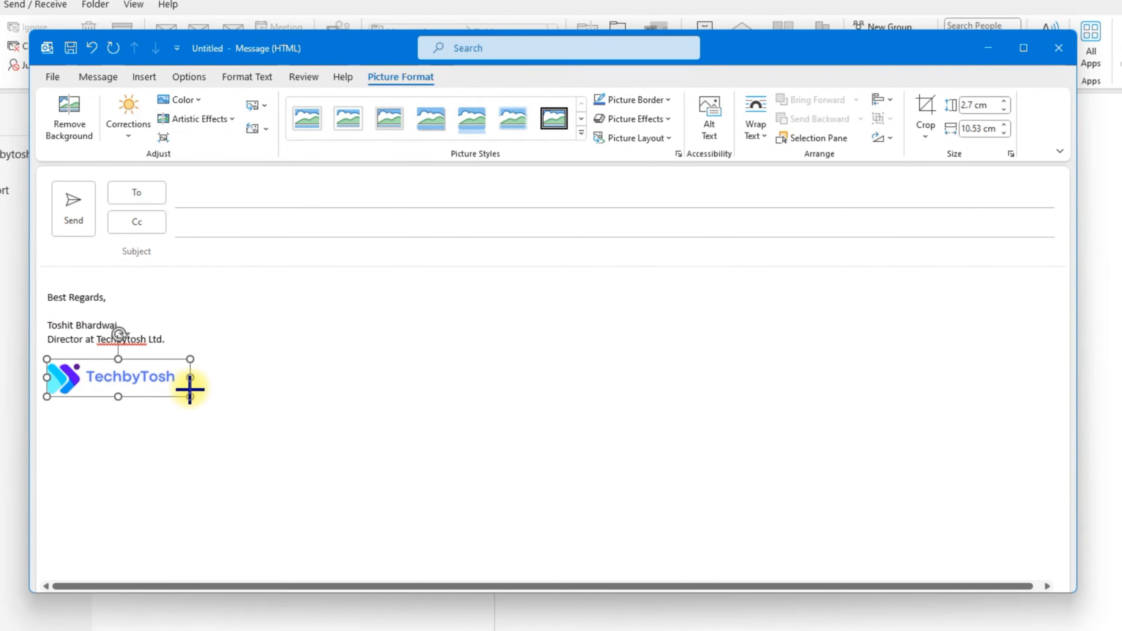
click(258, 397)
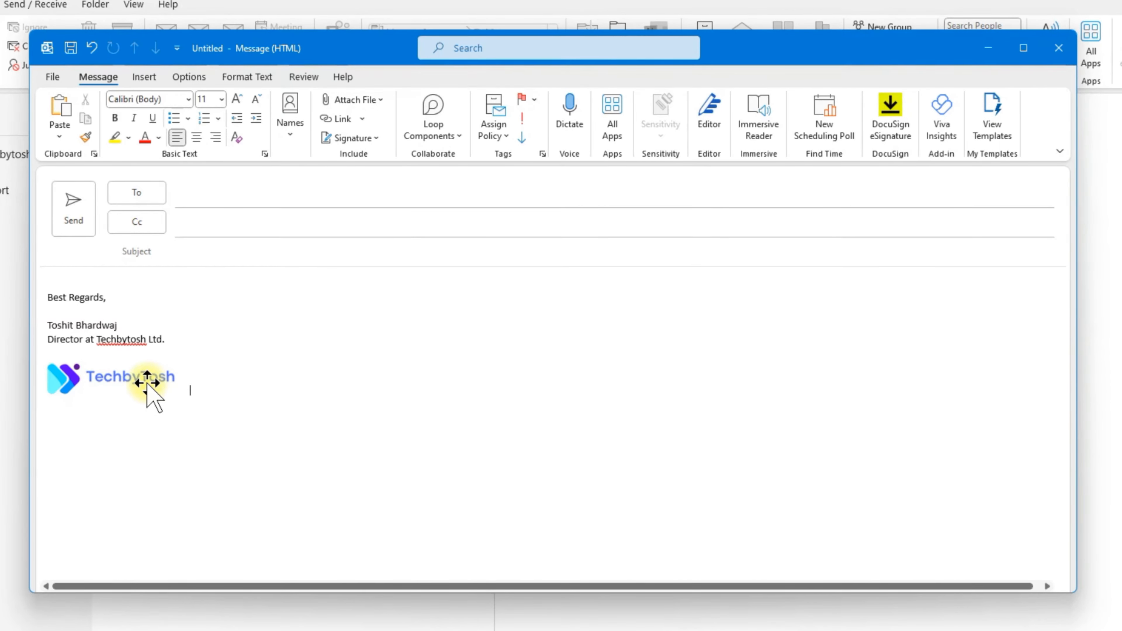
click(110, 378)
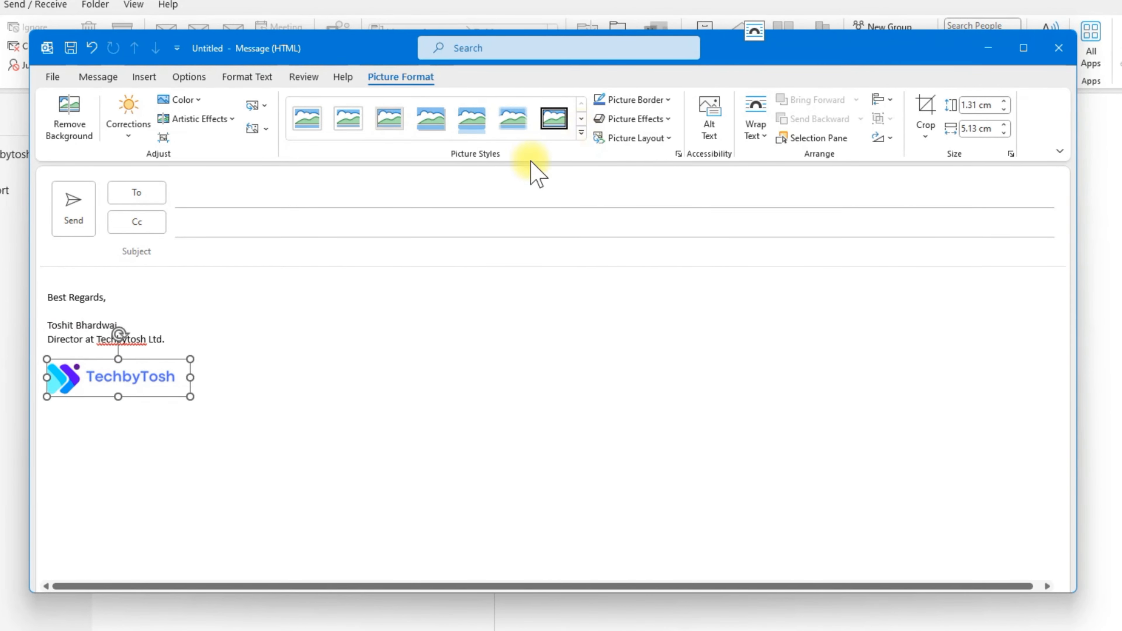
click(309, 121)
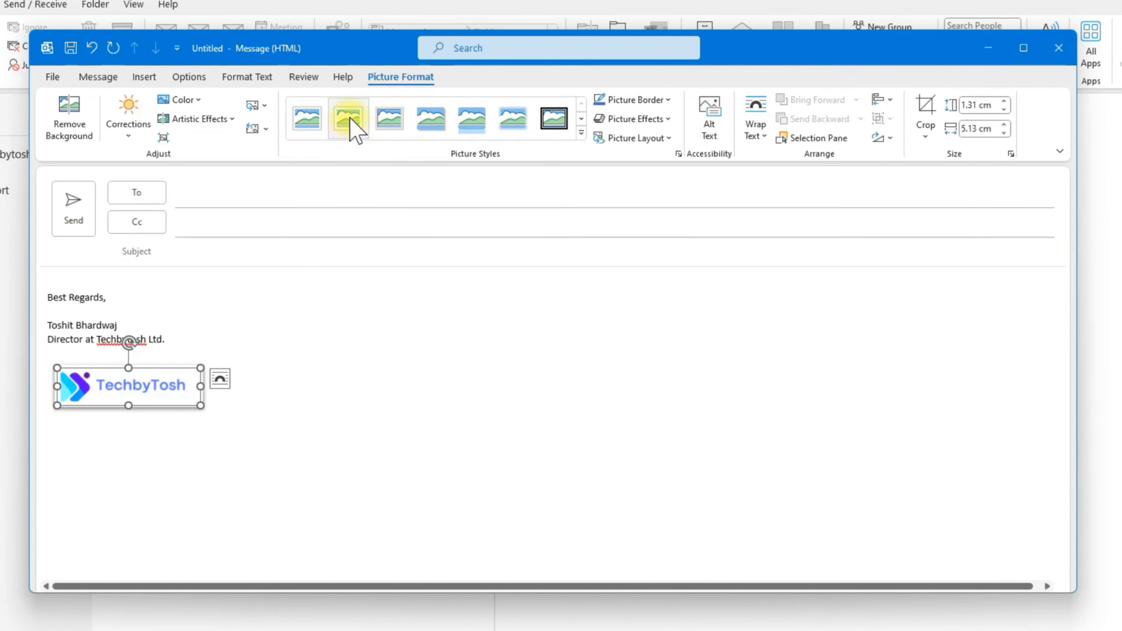
click(392, 122)
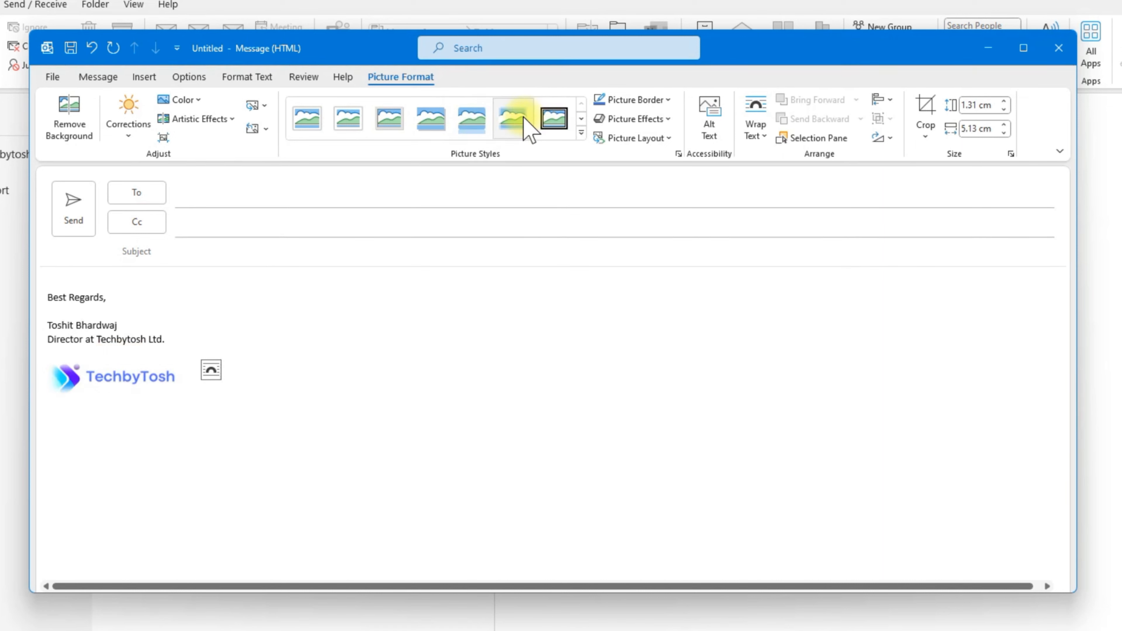
click(516, 126)
click(349, 129)
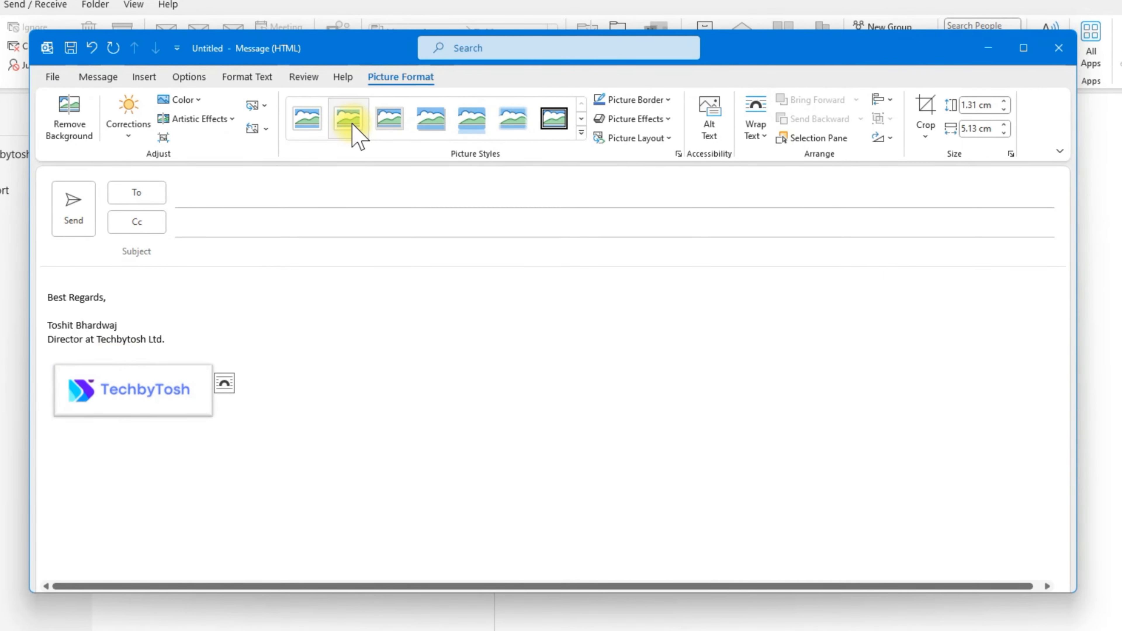
click(582, 132)
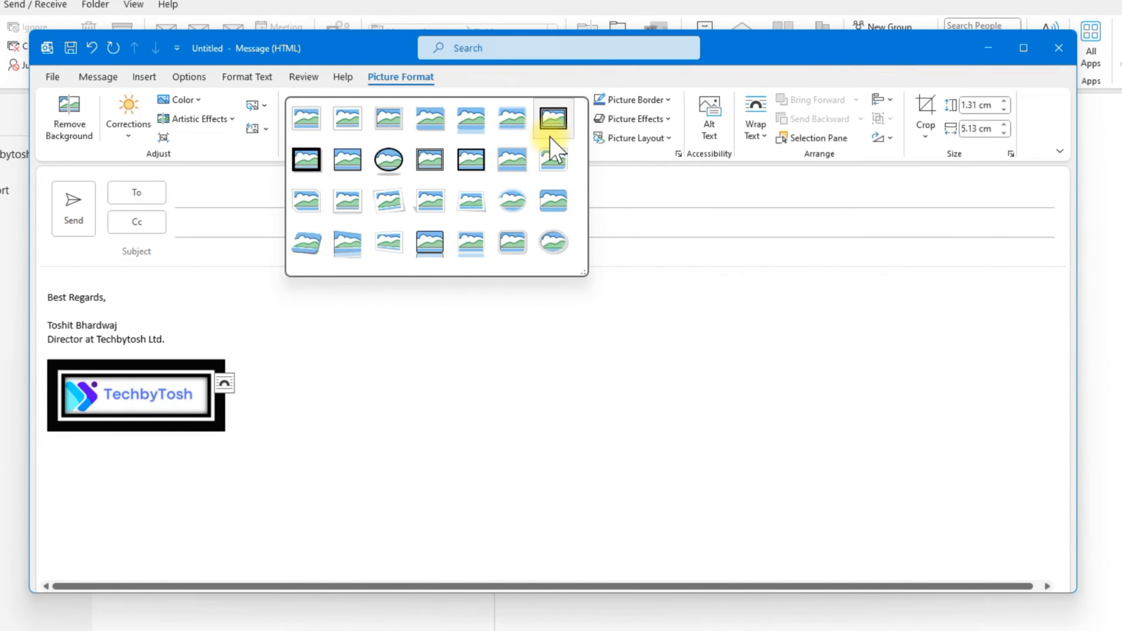
click(405, 328)
click(340, 352)
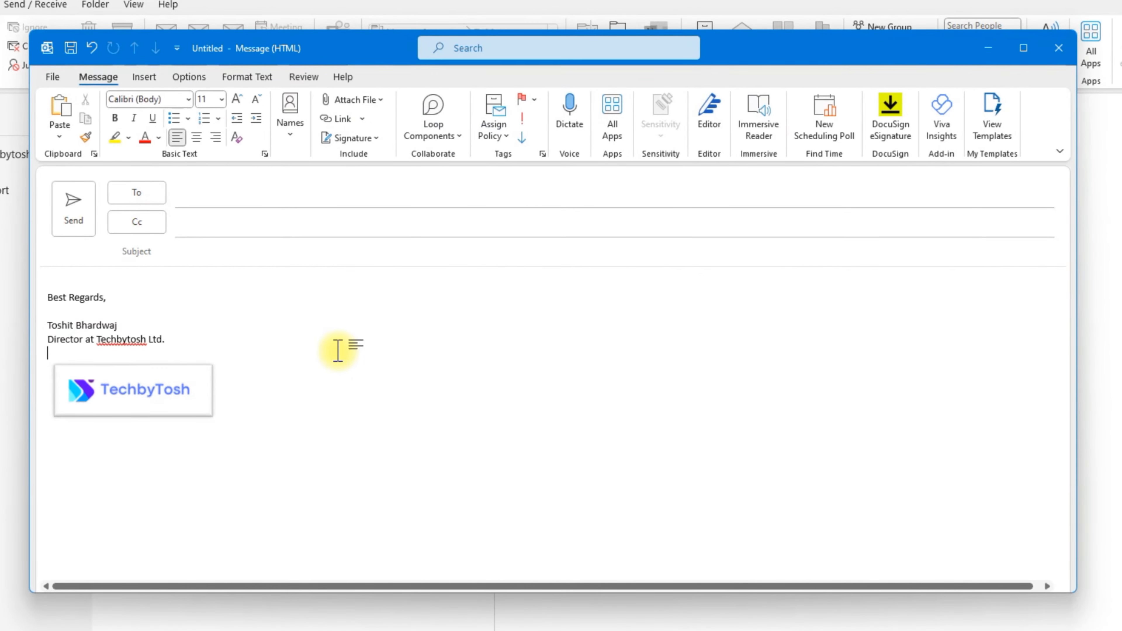
key(ctrl+z)
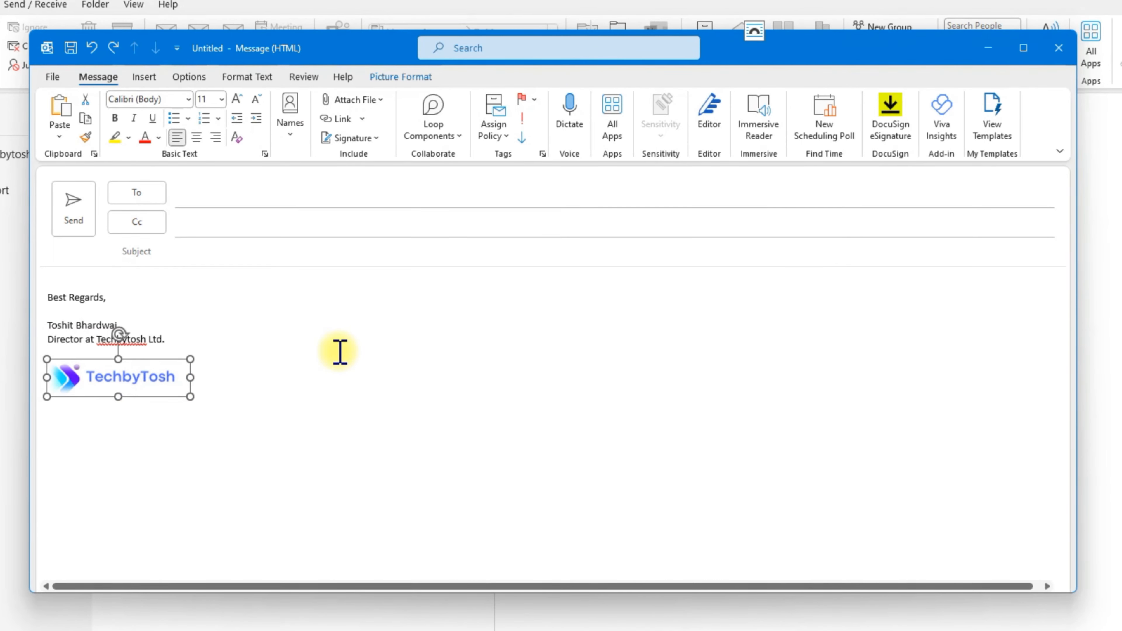
key(ctrl+y)
key(ctrl+z)
key(ctrl+z)
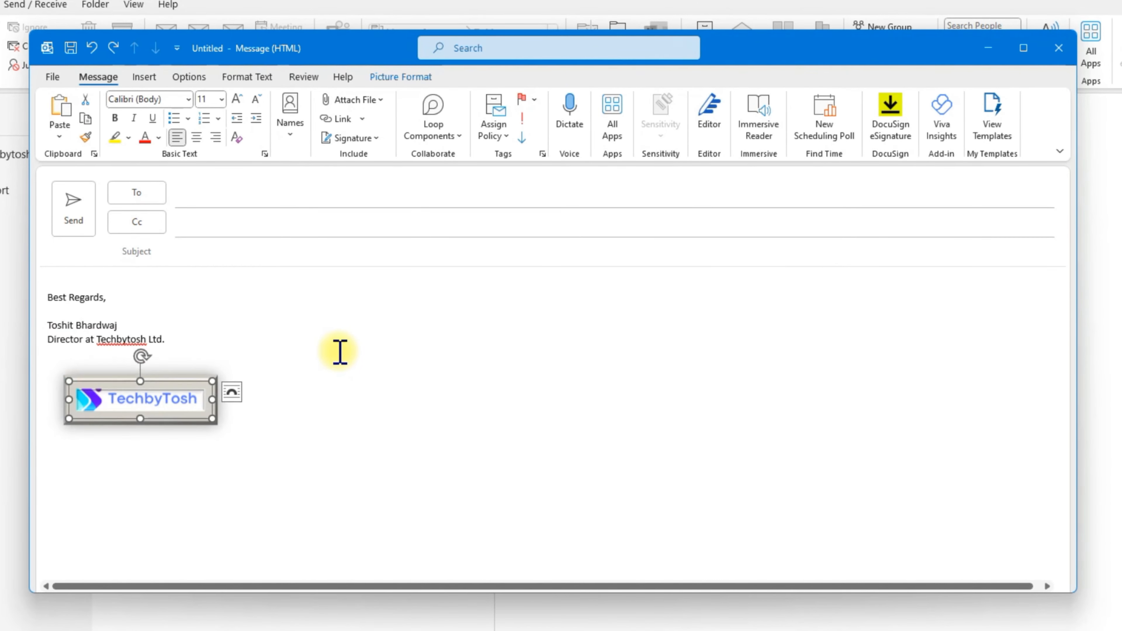
key(ctrl+z)
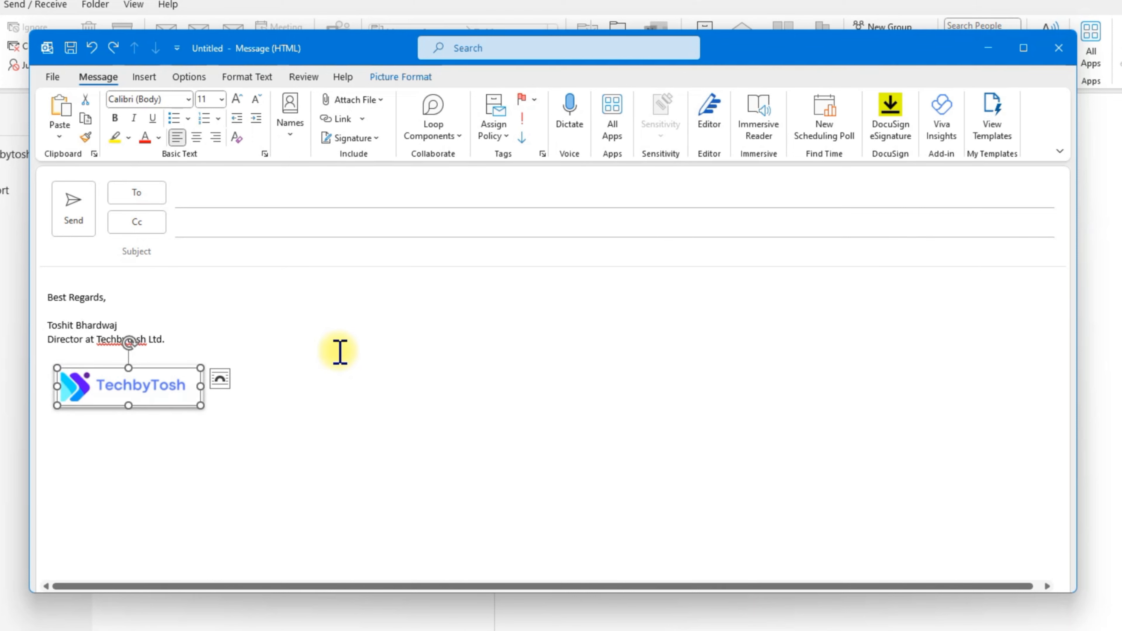
key(ctrl+z)
click(309, 394)
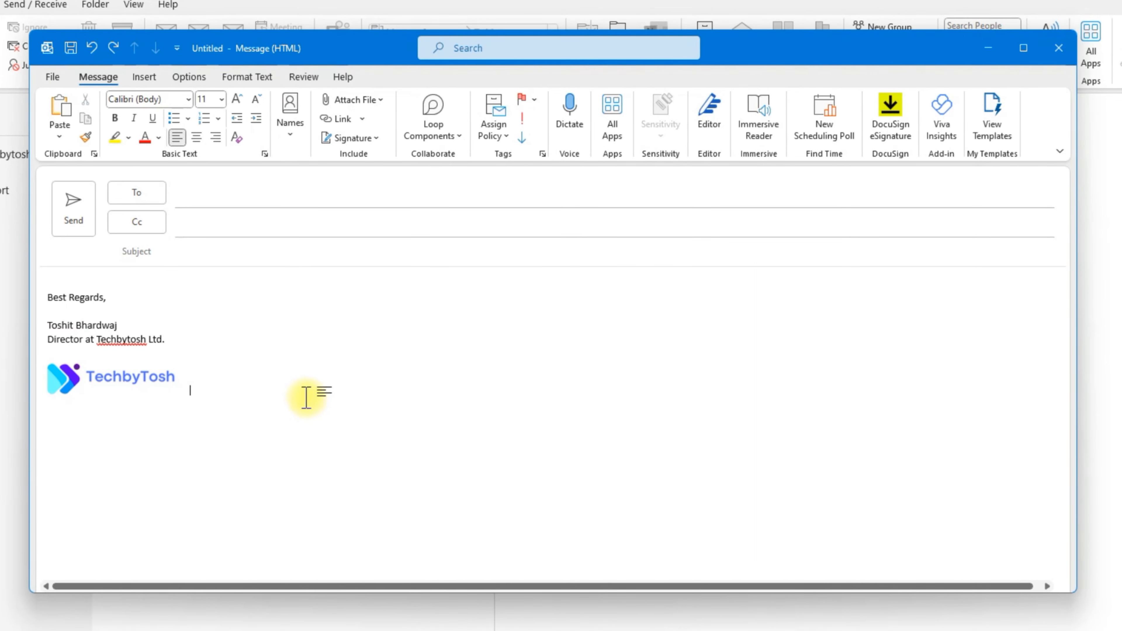
Step: Drag the logo up to sit right under the 'Director at Techbytosh Ltd.' line
click(99, 376)
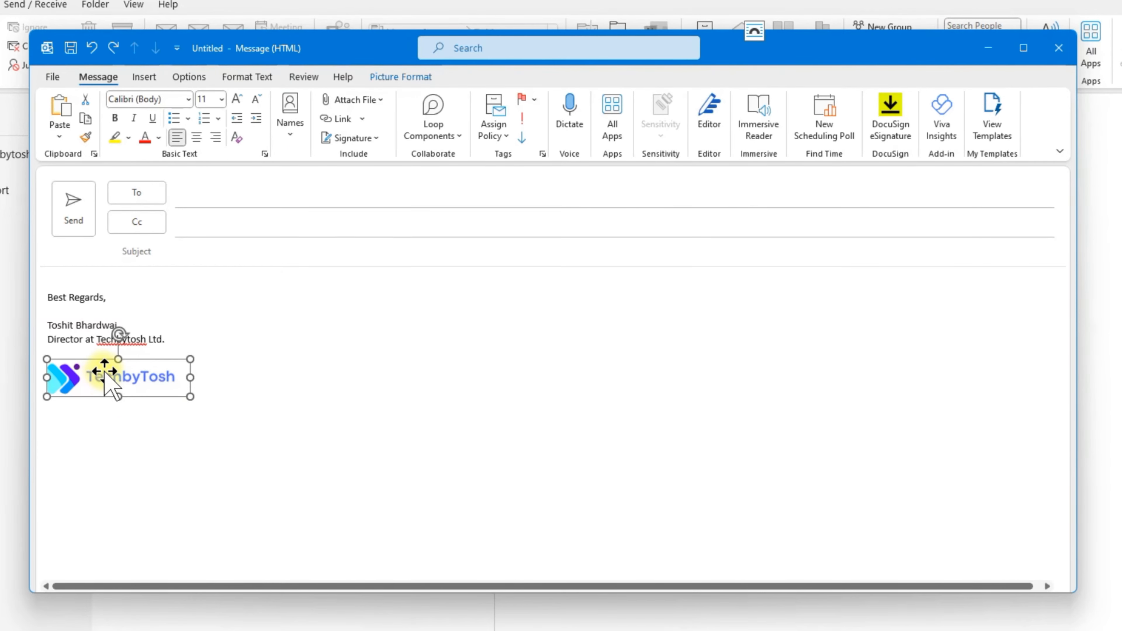
drag(105, 362, 104, 372)
click(224, 364)
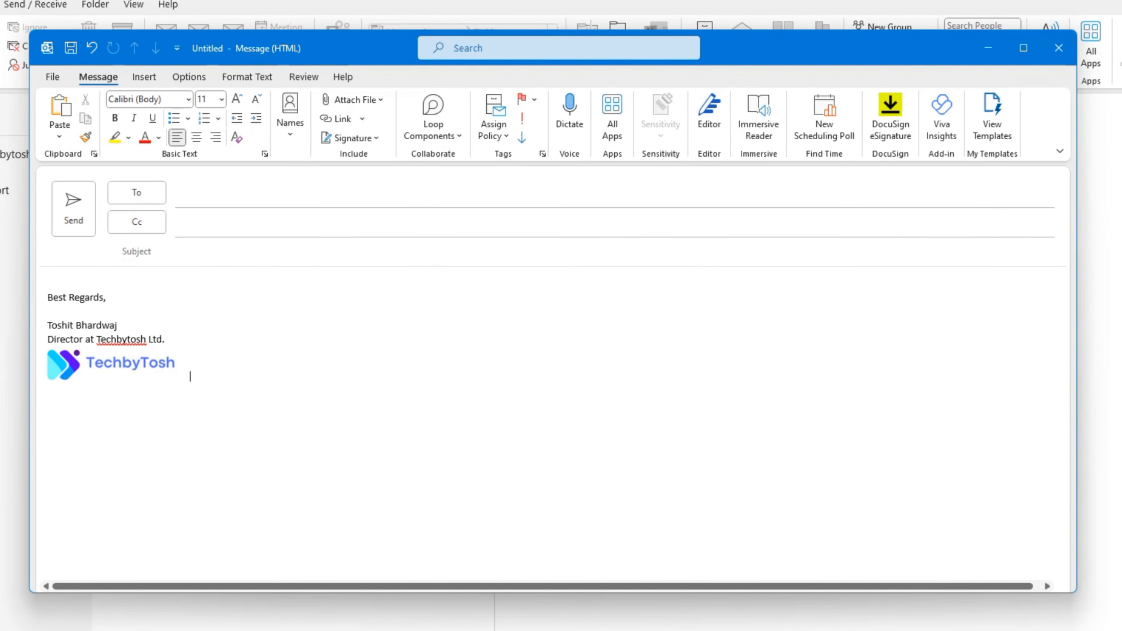
Step: Add a line with the phone and mobile numbers below the logo, then start a new line
key(ctrl+z)
text(Phone 444 444 444 Mobile)
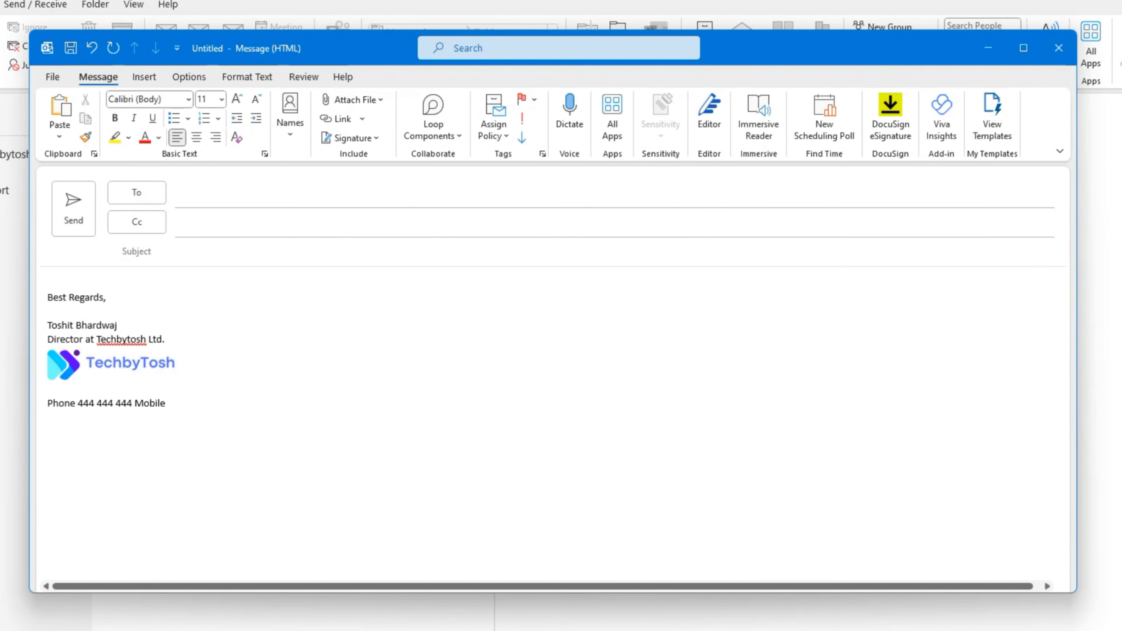
text( 333-333-333)
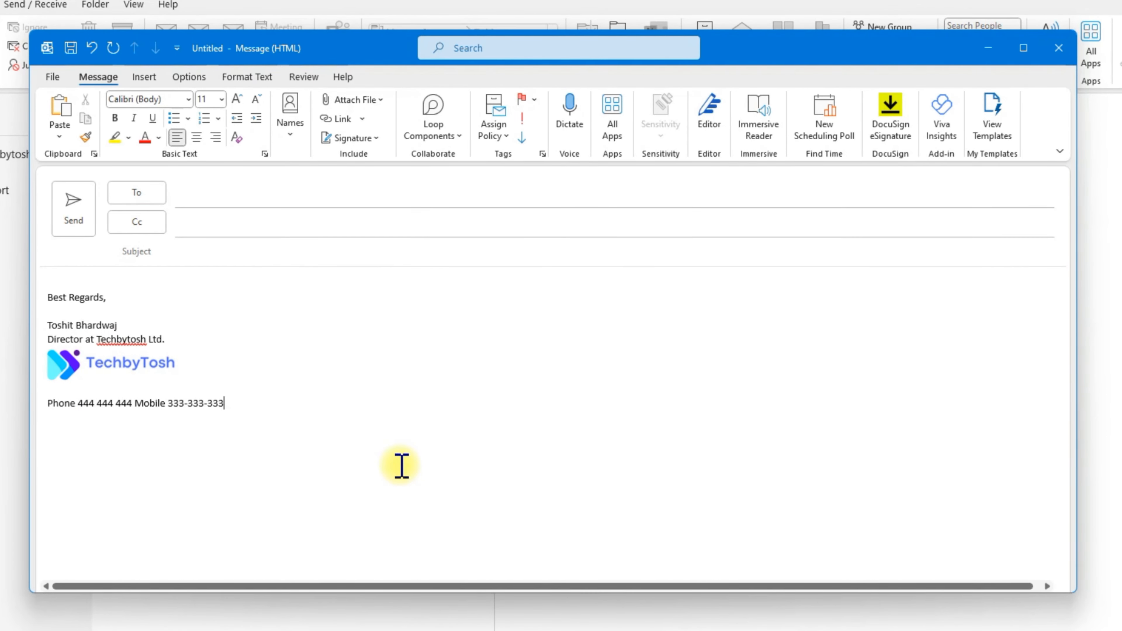
key(Return)
text(Web www.contos)
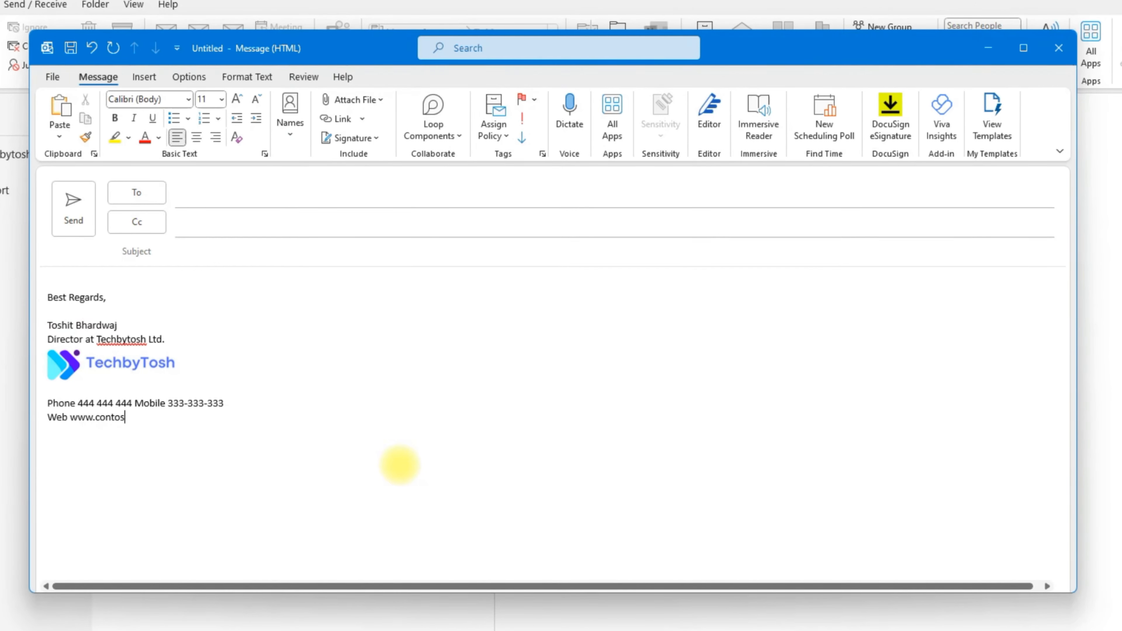
text(o.com )
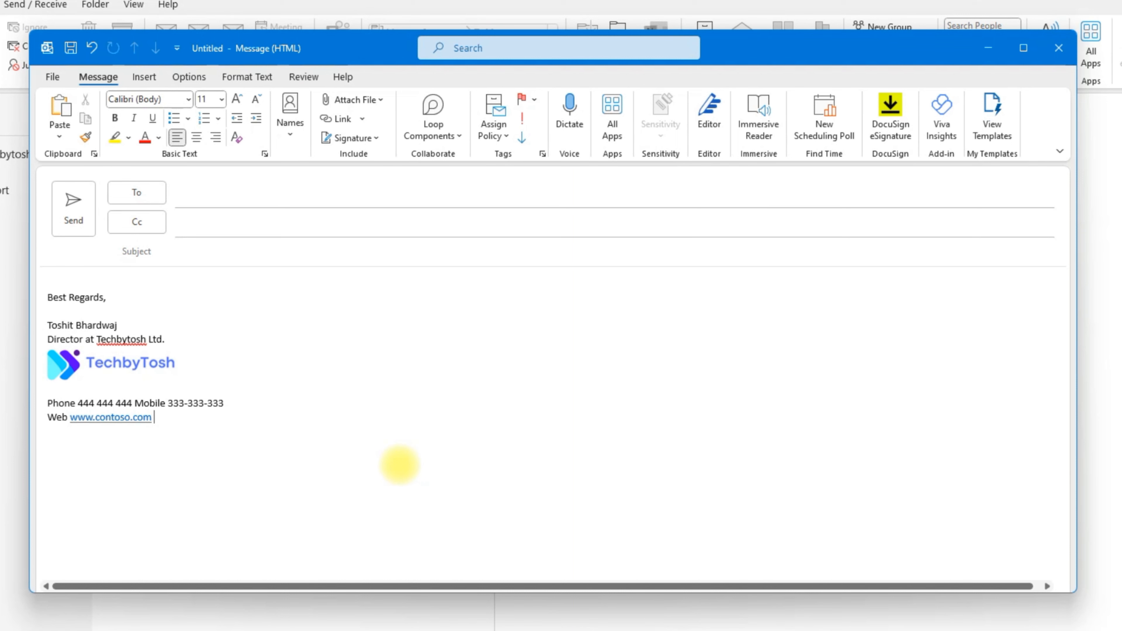
key(Return)
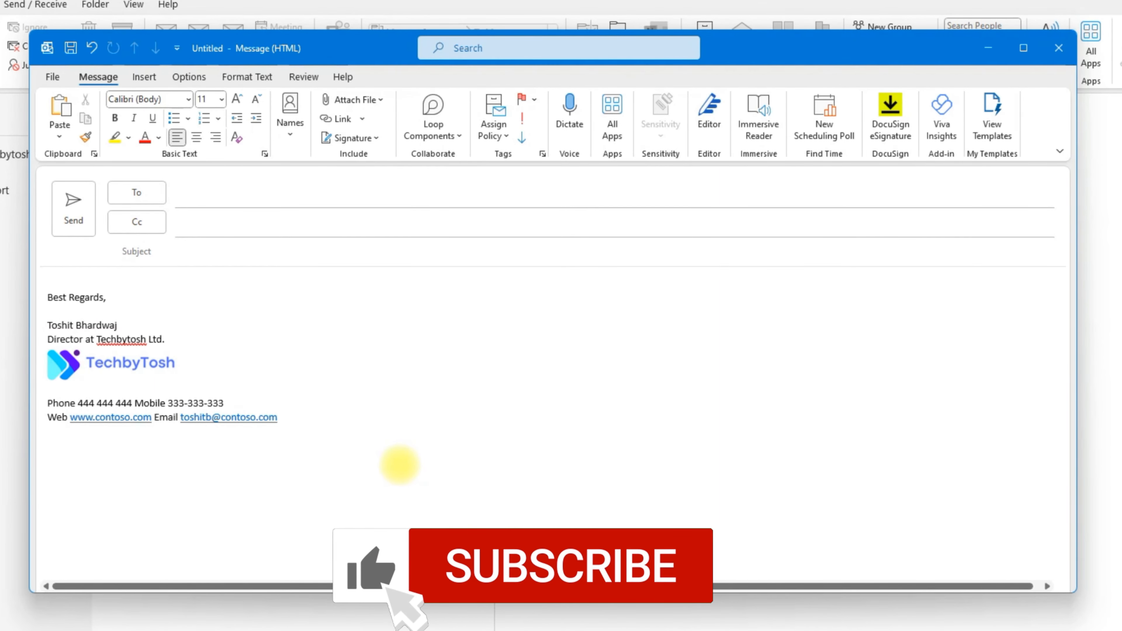
text(234 )
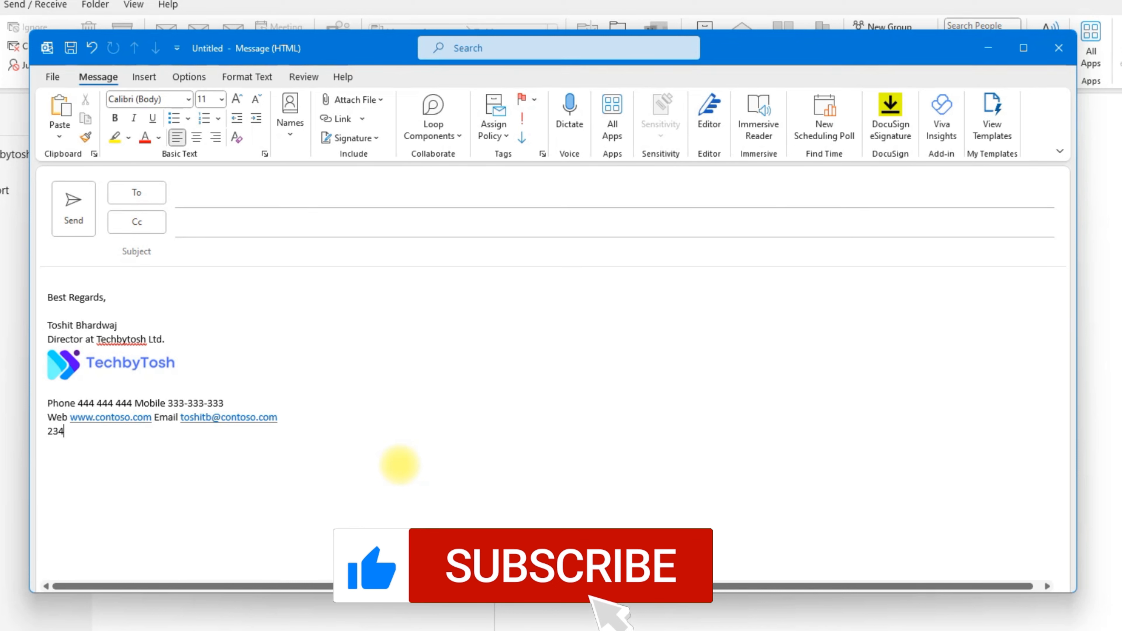
text(Sou)
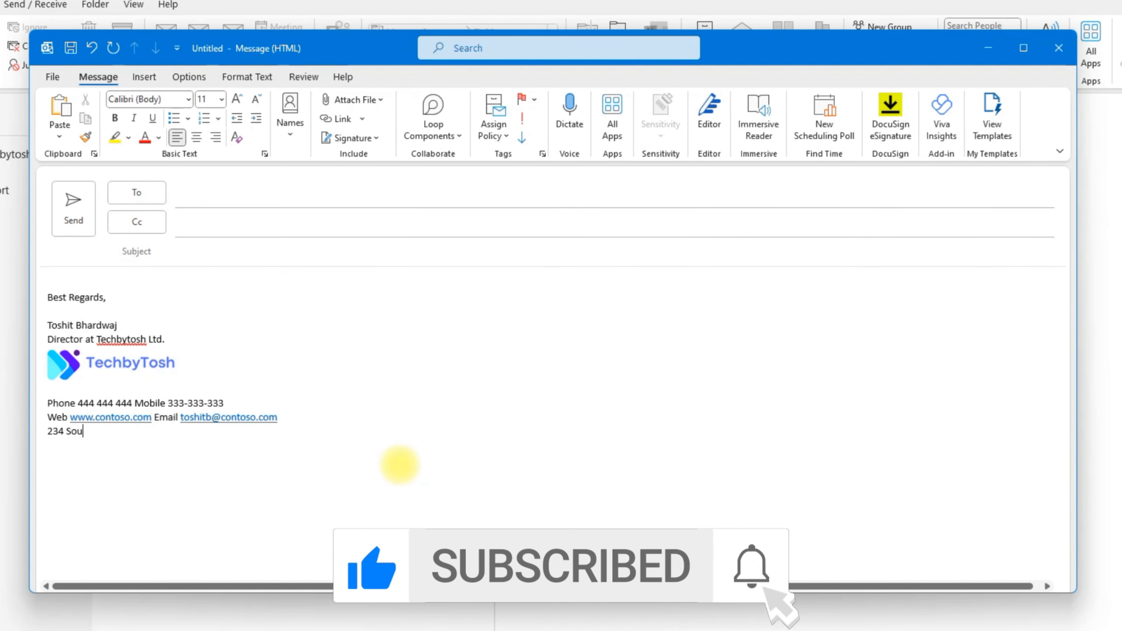
text(th Main)
key(BackSpace)
key(BackSpace)
key(BackSpace)
key(BackSpace)
text(Main )
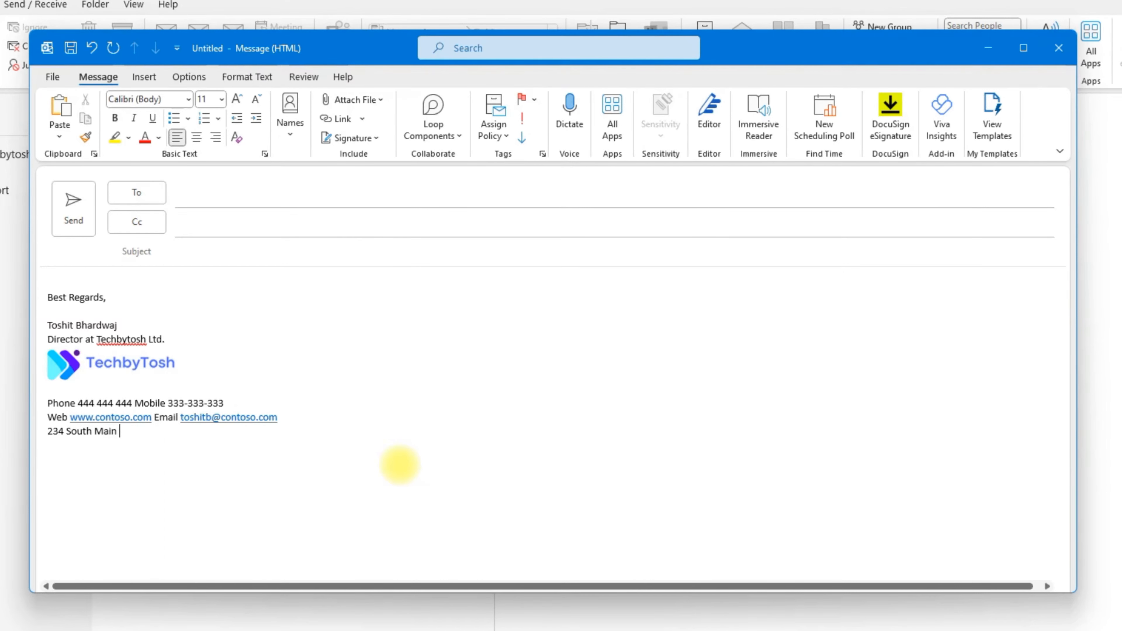
text(Street, Melbourne, CA 2345)
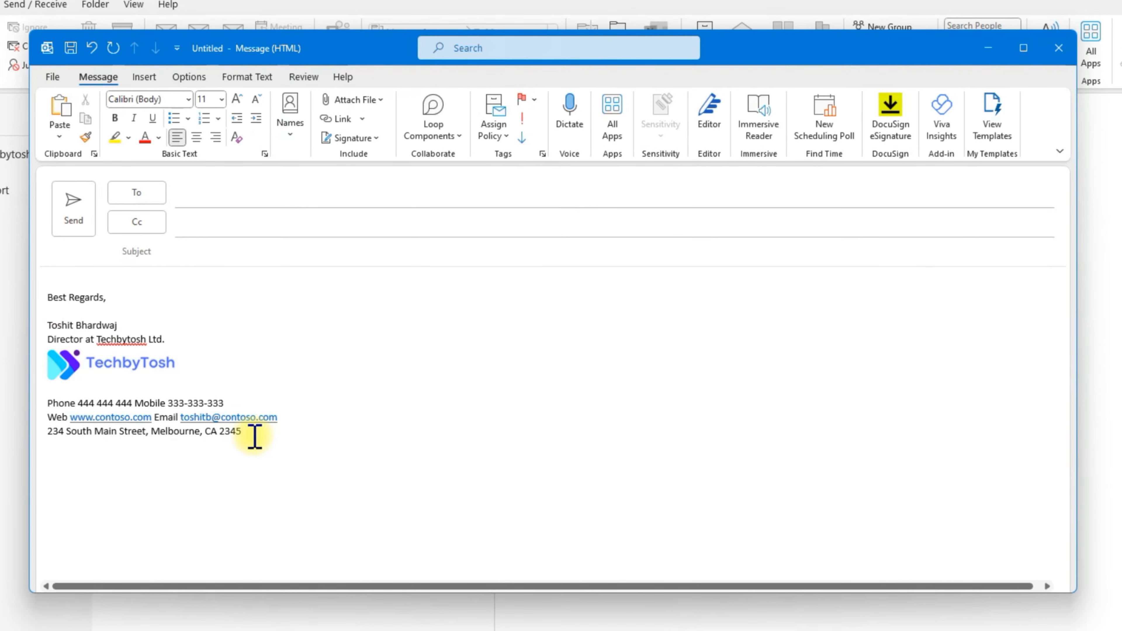
key(Return)
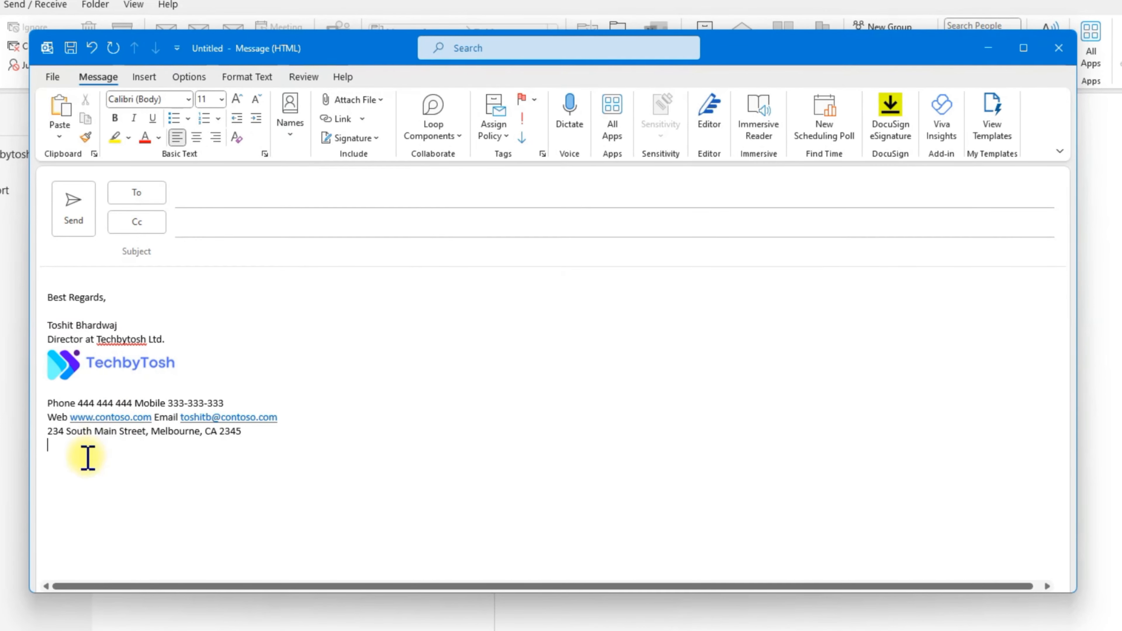
Step: Insert the linkedin, twitter and google icon images from this device beneath the address
click(146, 80)
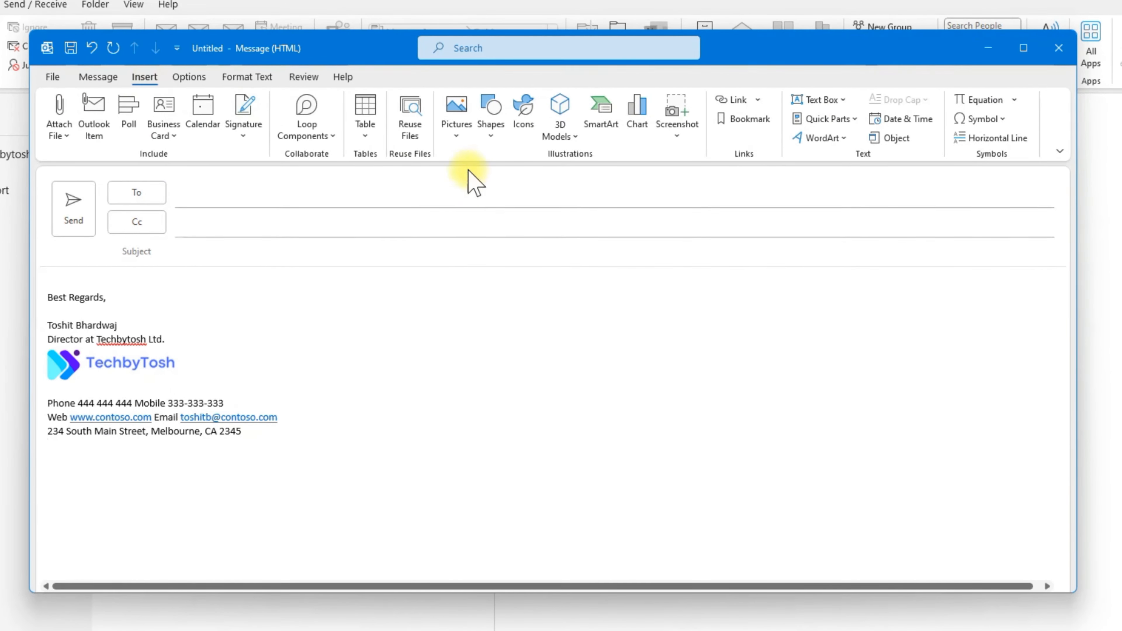
click(455, 134)
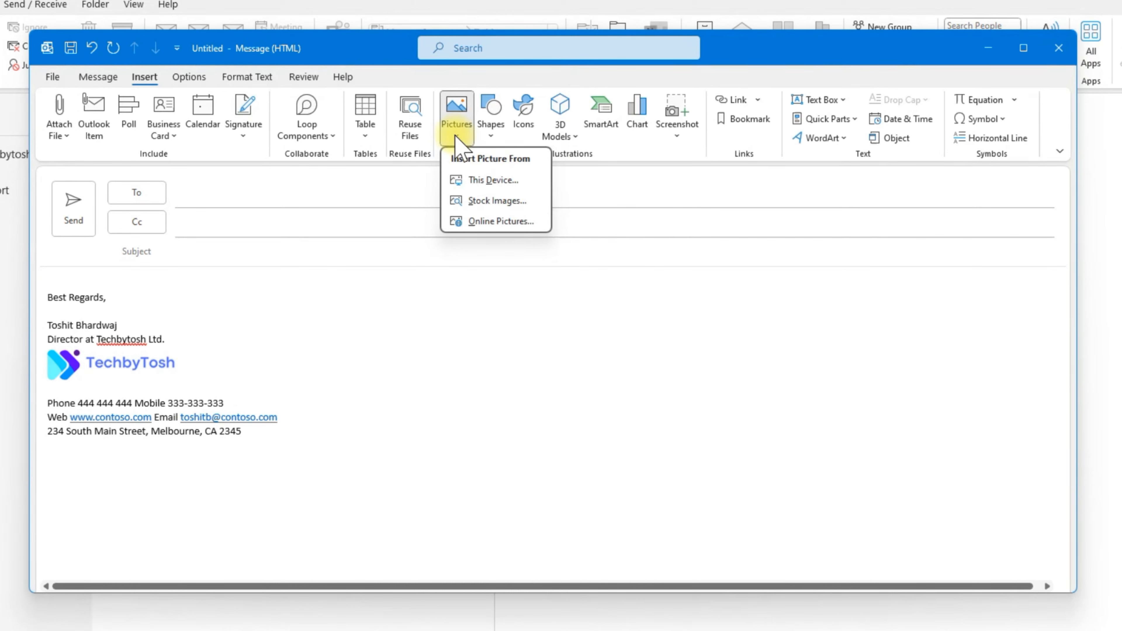
click(487, 179)
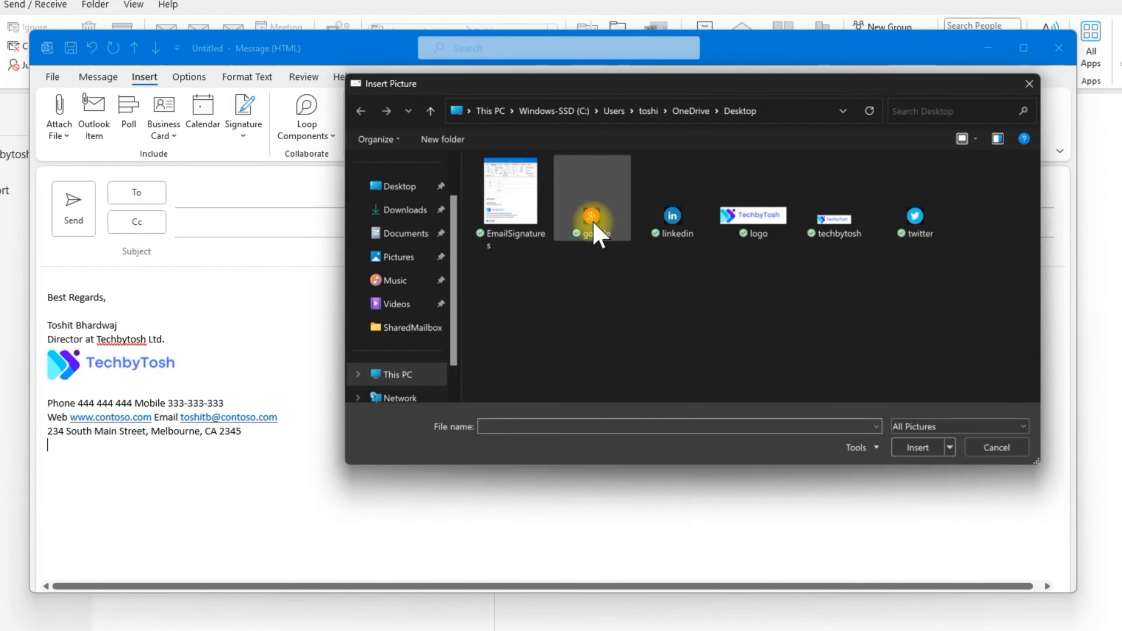
click(669, 223)
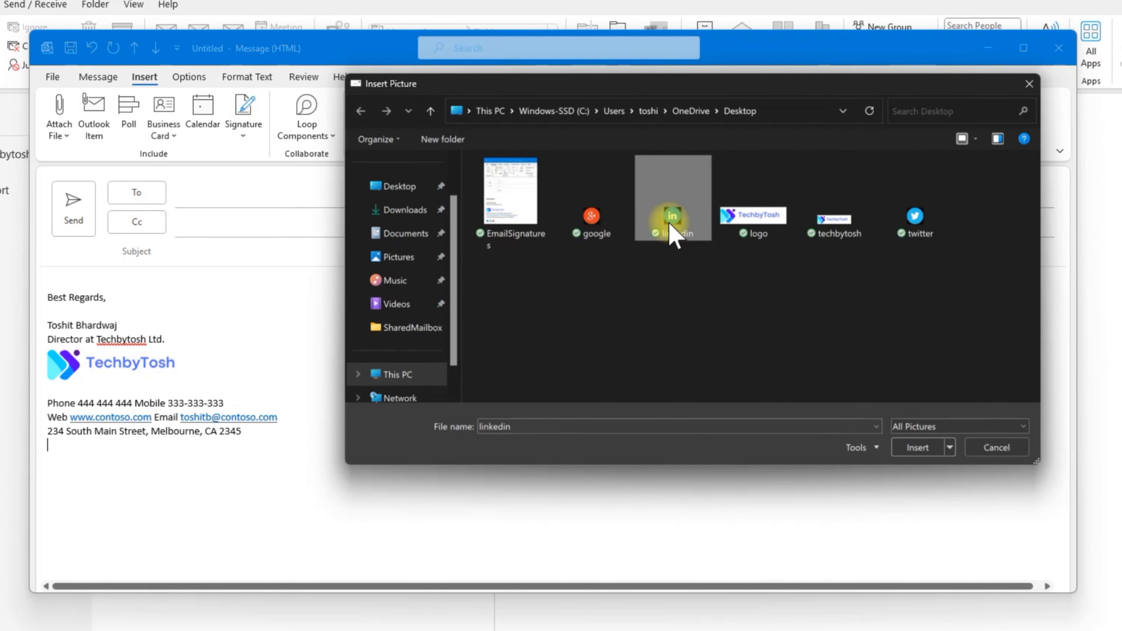
ctrl+click(916, 223)
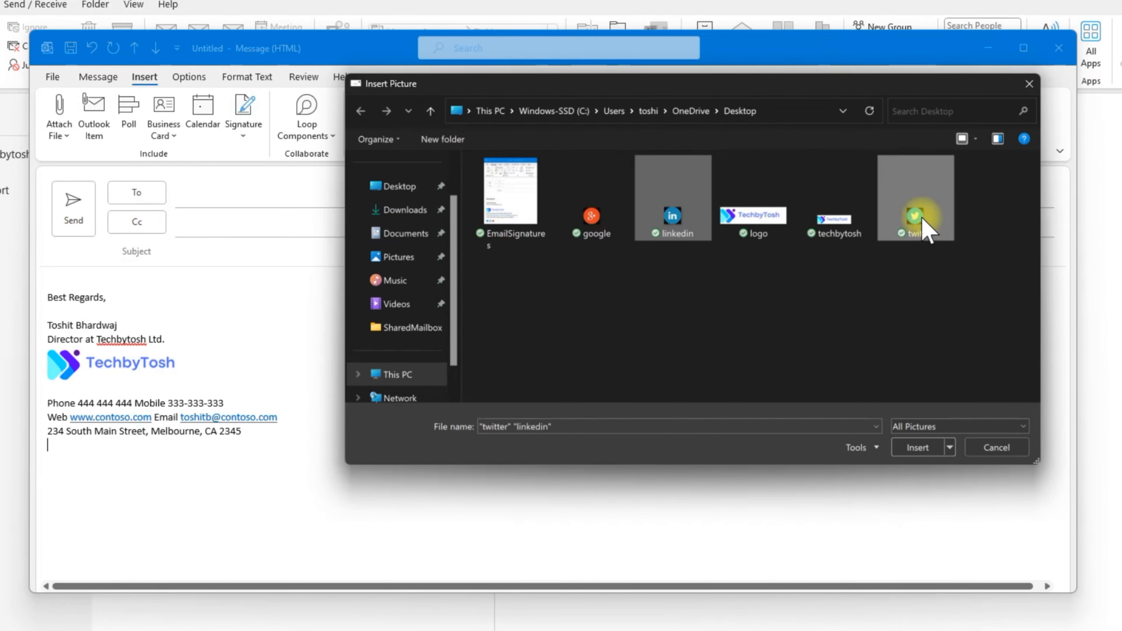
ctrl+click(597, 232)
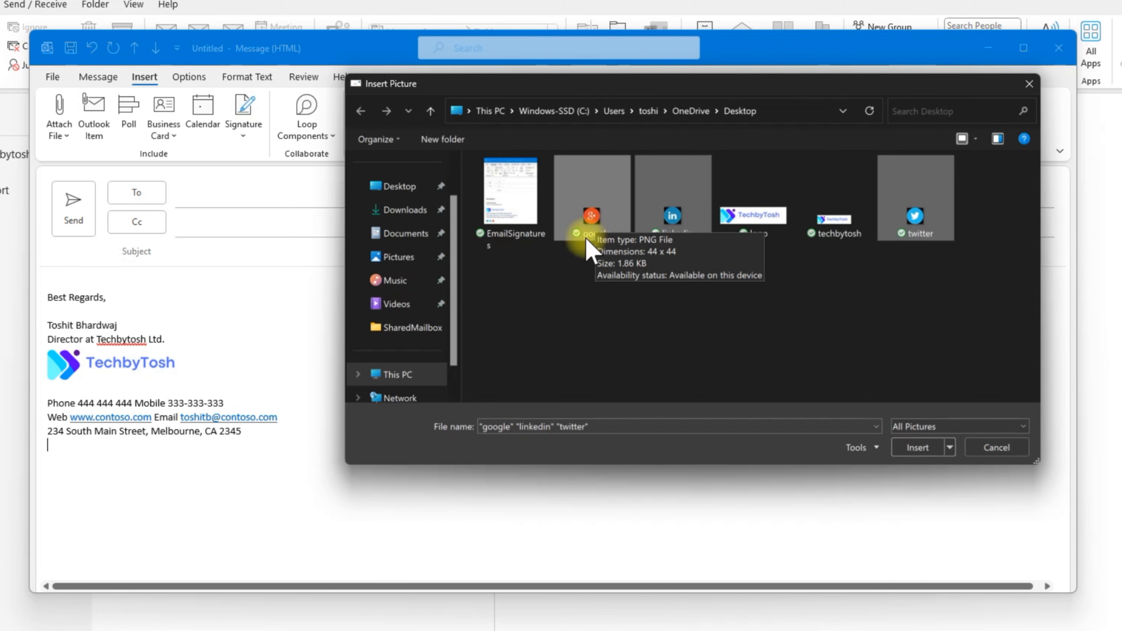
click(912, 448)
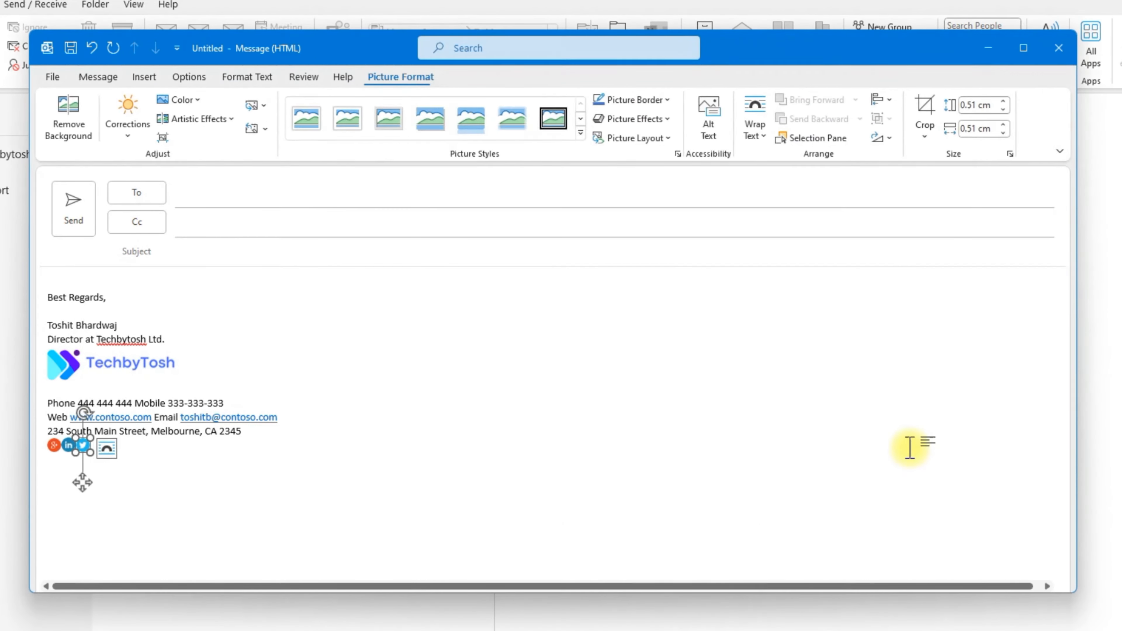
Step: Place the cursor just before the LinkedIn icon on the social icons line
click(122, 461)
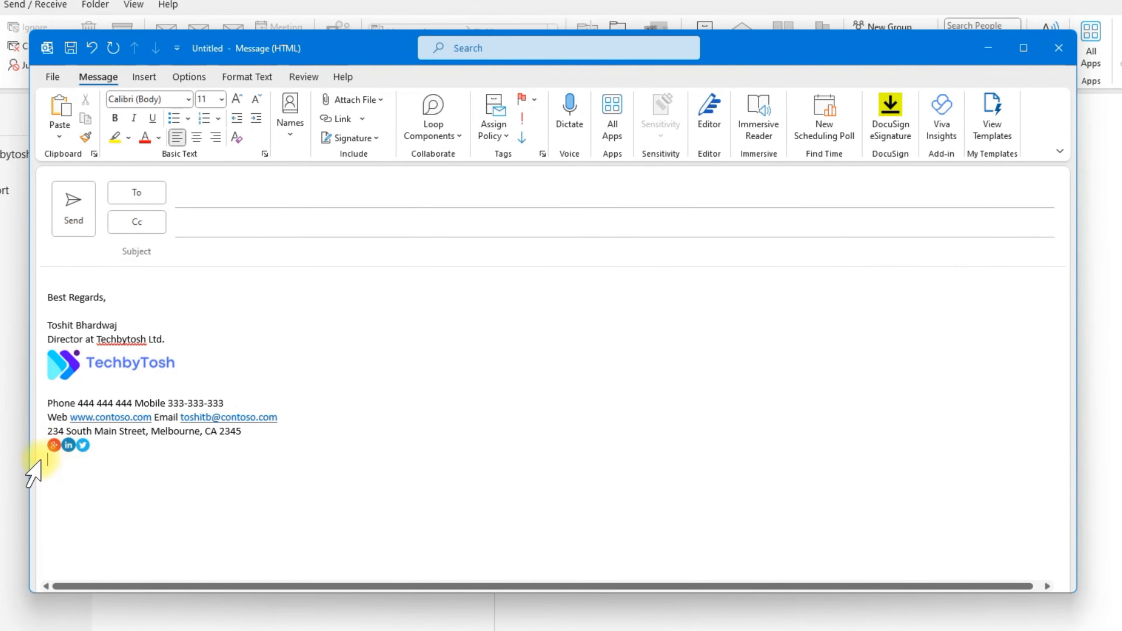
key(Up)
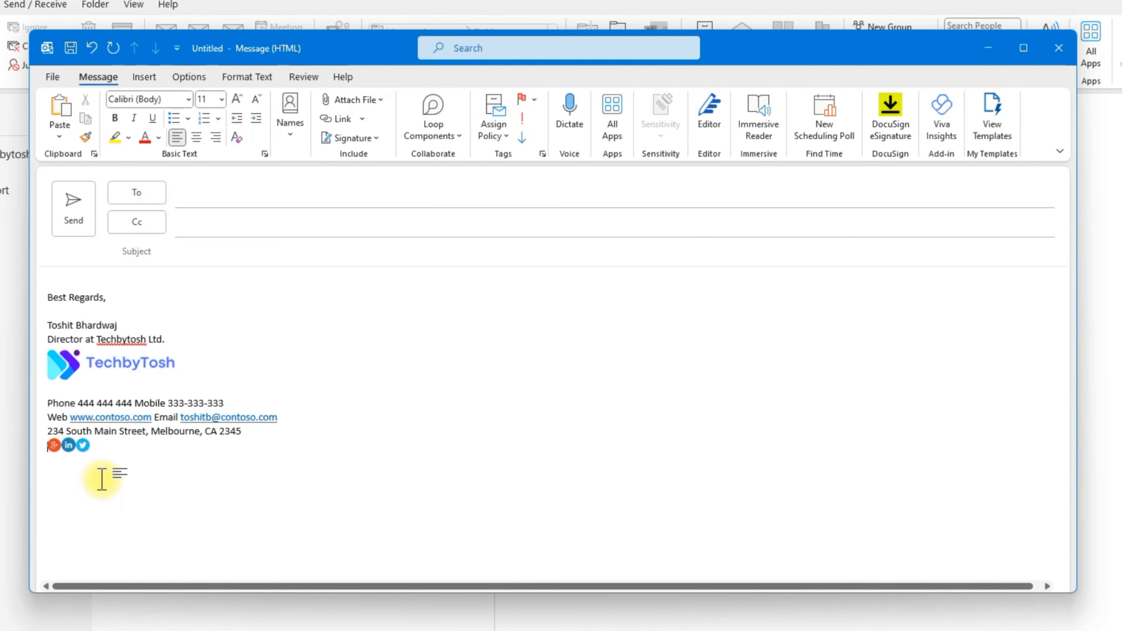
key(Left)
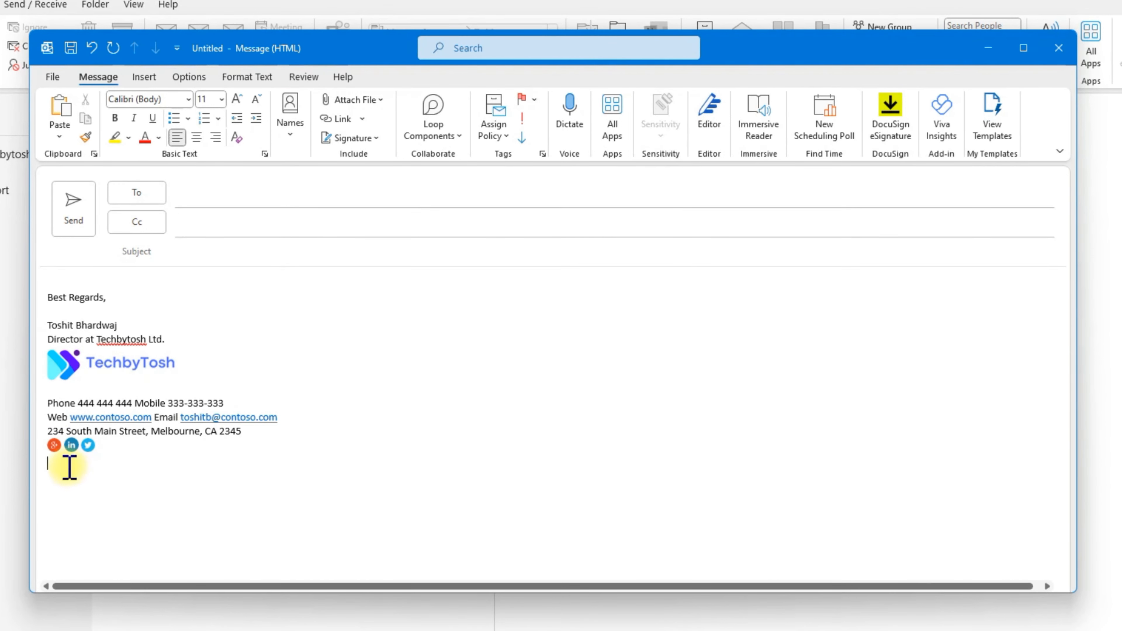
Step: Hyperlink the LinkedIn icon to the pasted LinkedIn profile address
click(68, 444)
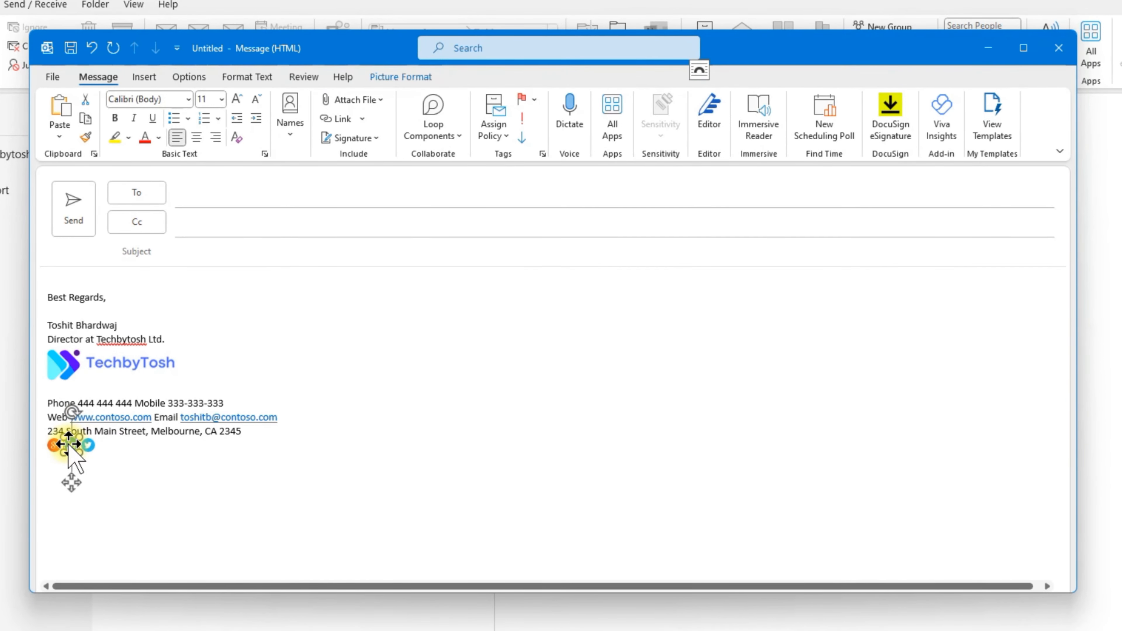
right_click(71, 455)
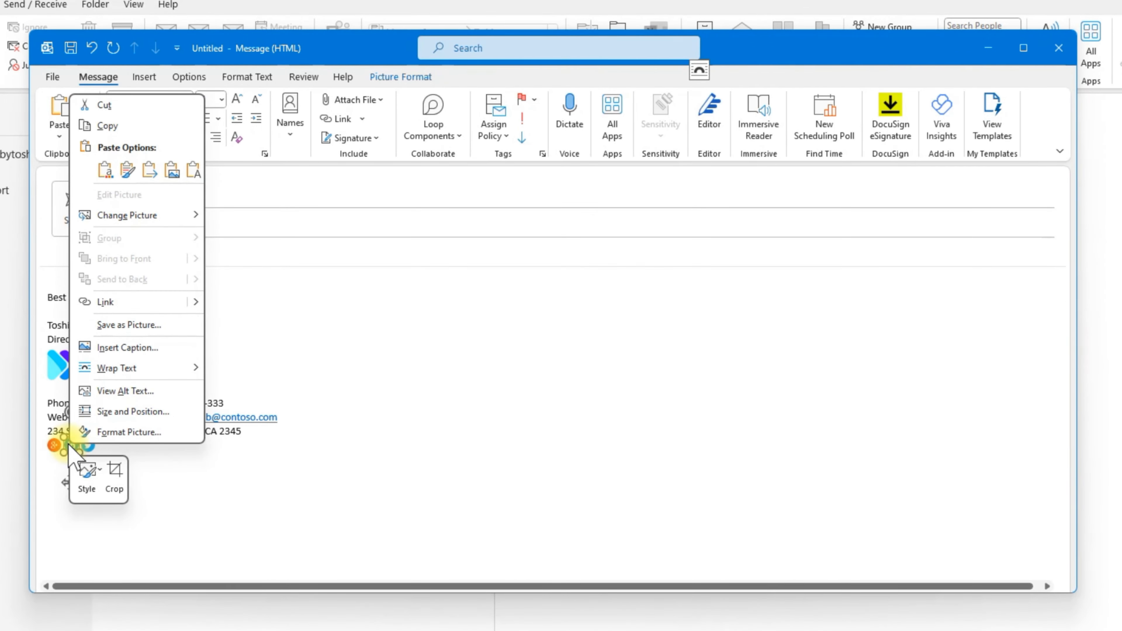
click(106, 302)
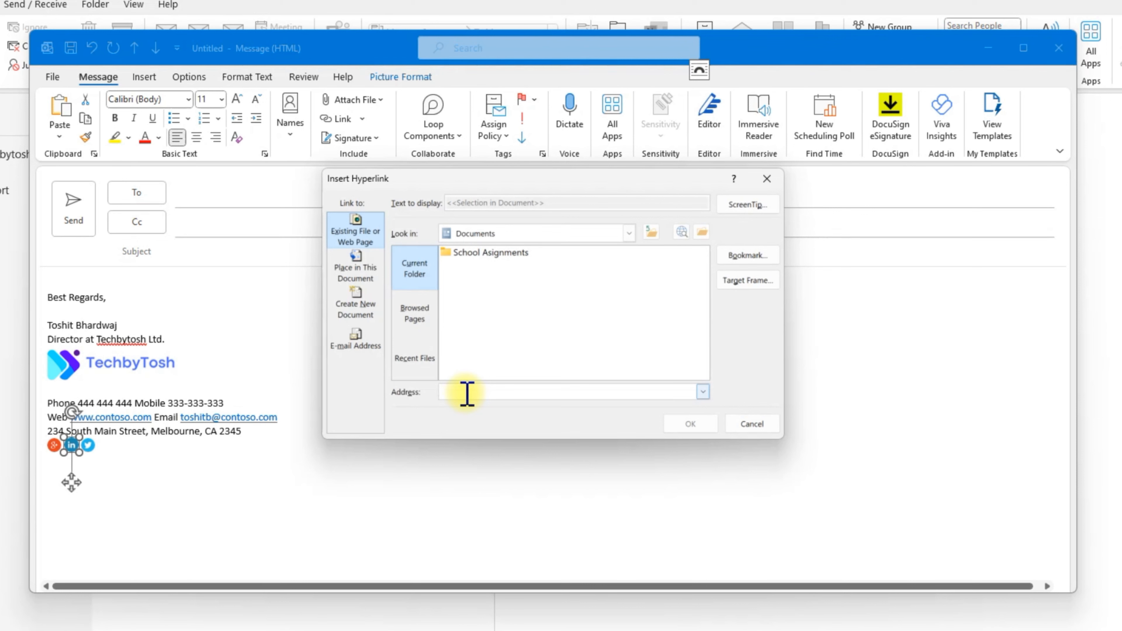
text(https://www.linkedin.com/in/toshitb/)
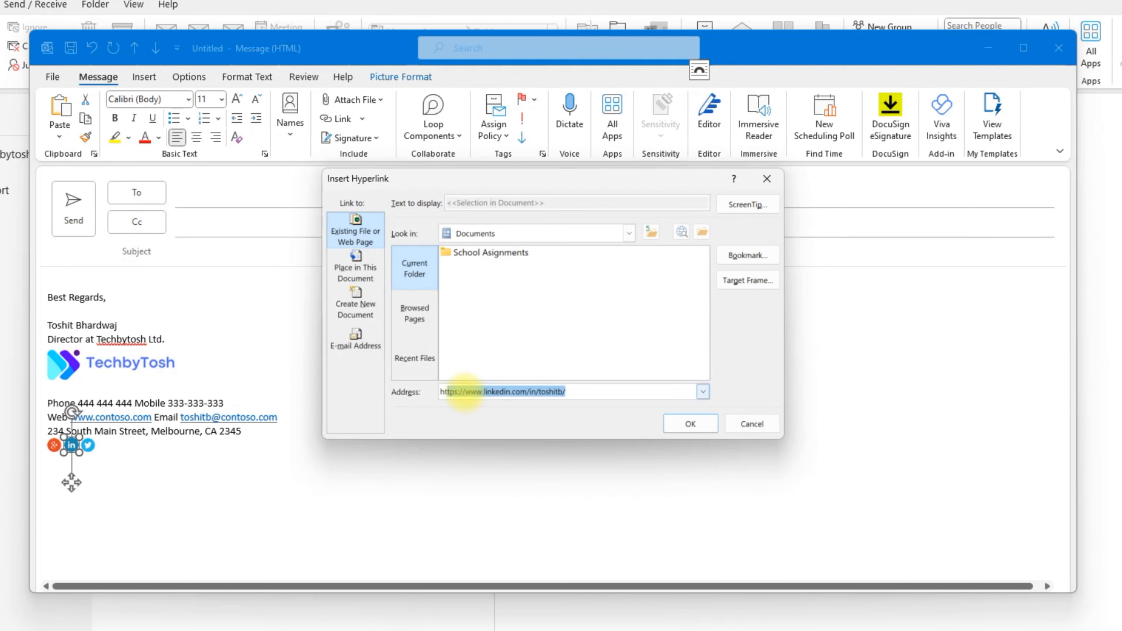
click(604, 391)
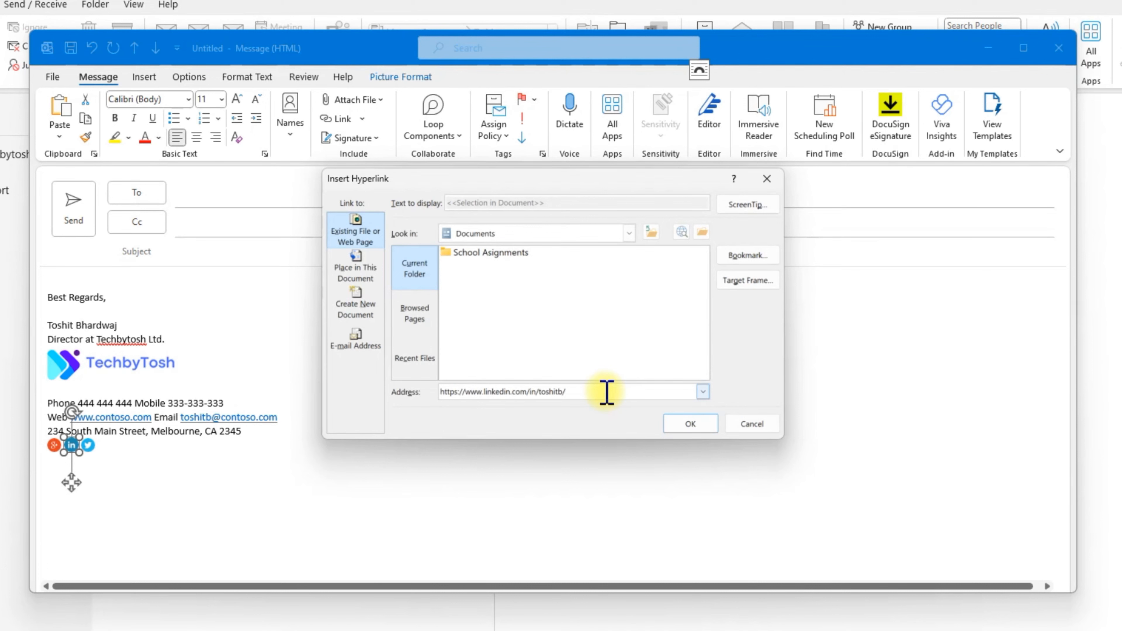
click(689, 424)
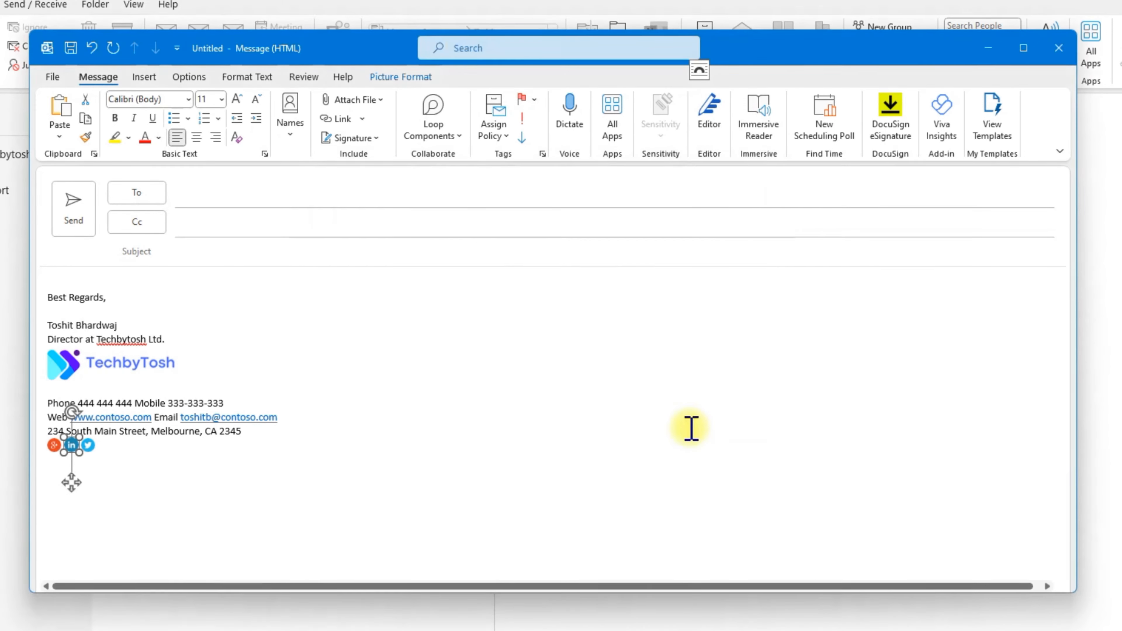
Step: Reduce the phone, web, address, name and job title lines to font size 10
click(133, 475)
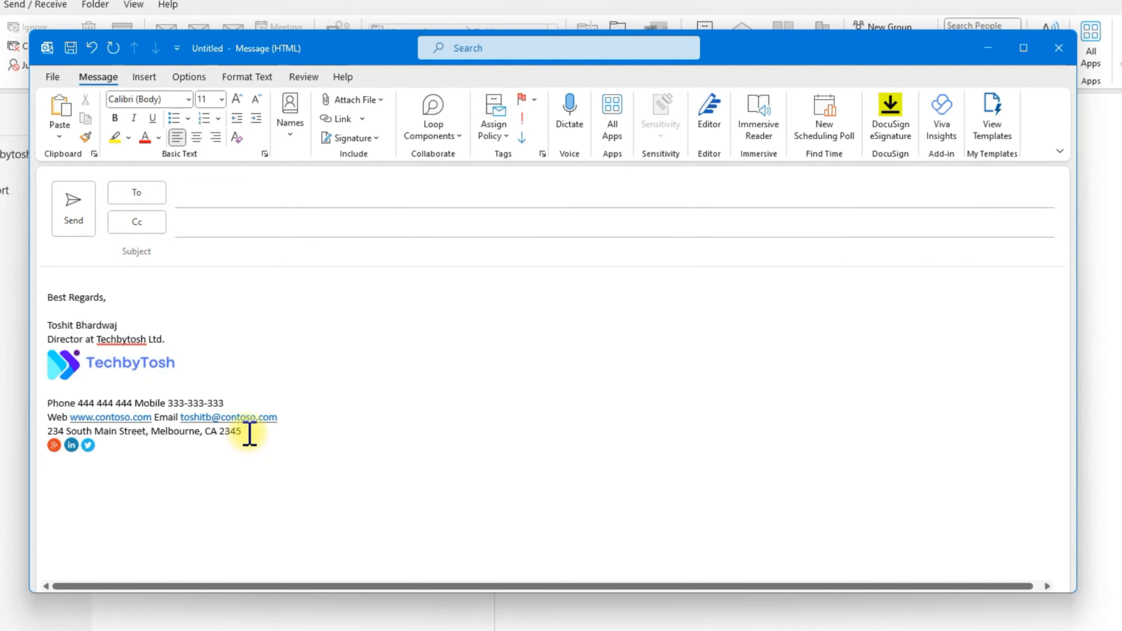
mouse_move(250, 431)
mouse_down()
mouse_move(160, 429)
mouse_move(50, 405)
mouse_up()
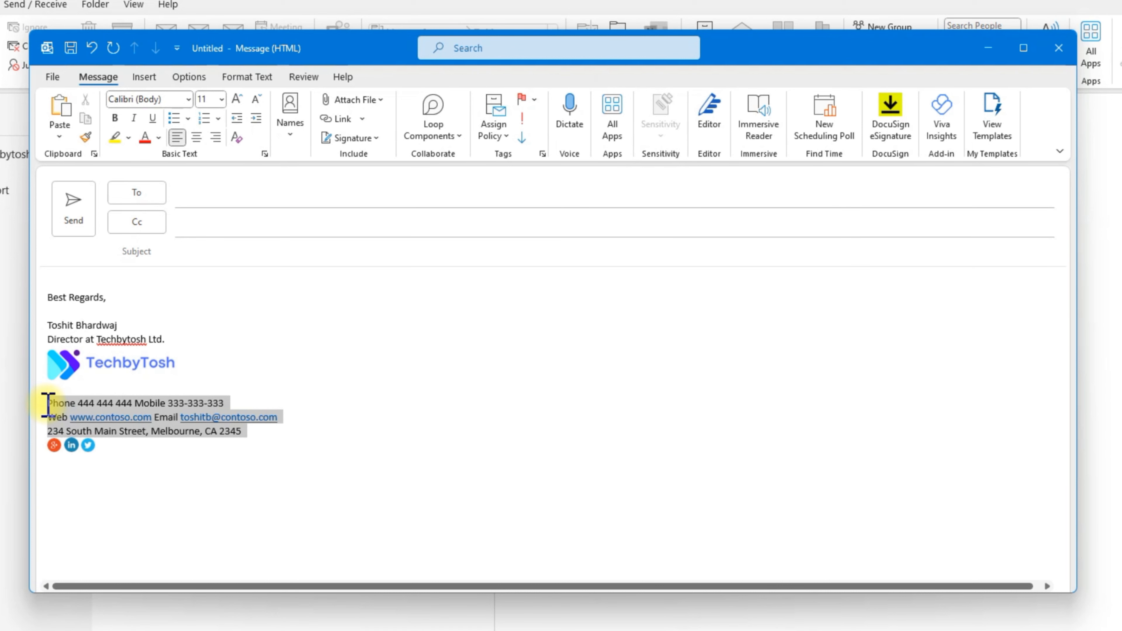
click(221, 99)
click(211, 153)
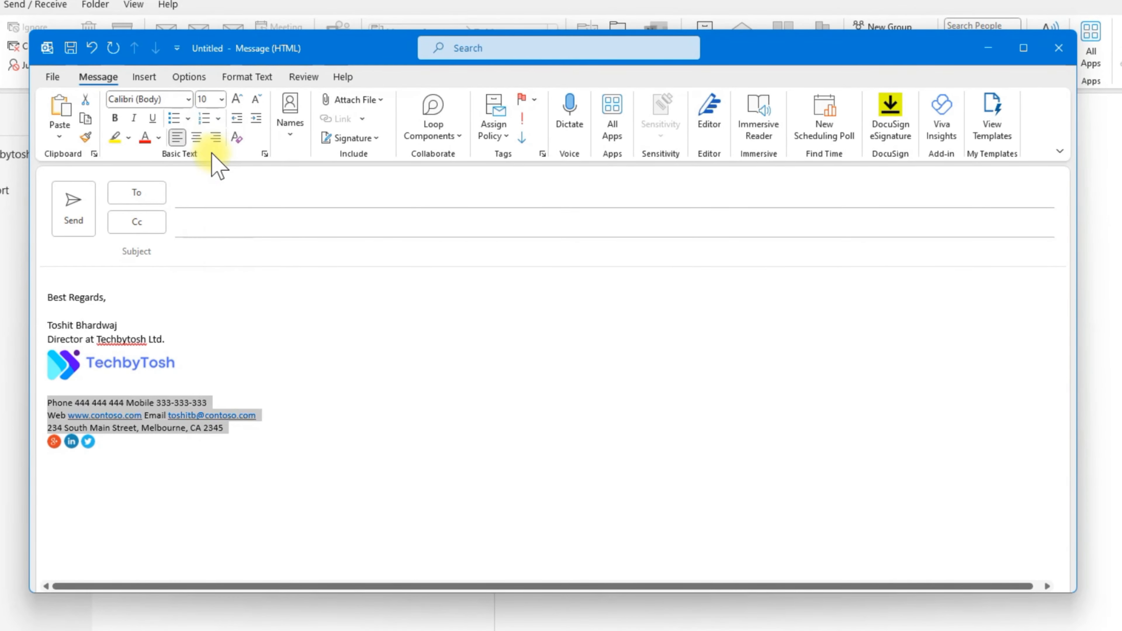
drag(177, 340, 51, 312)
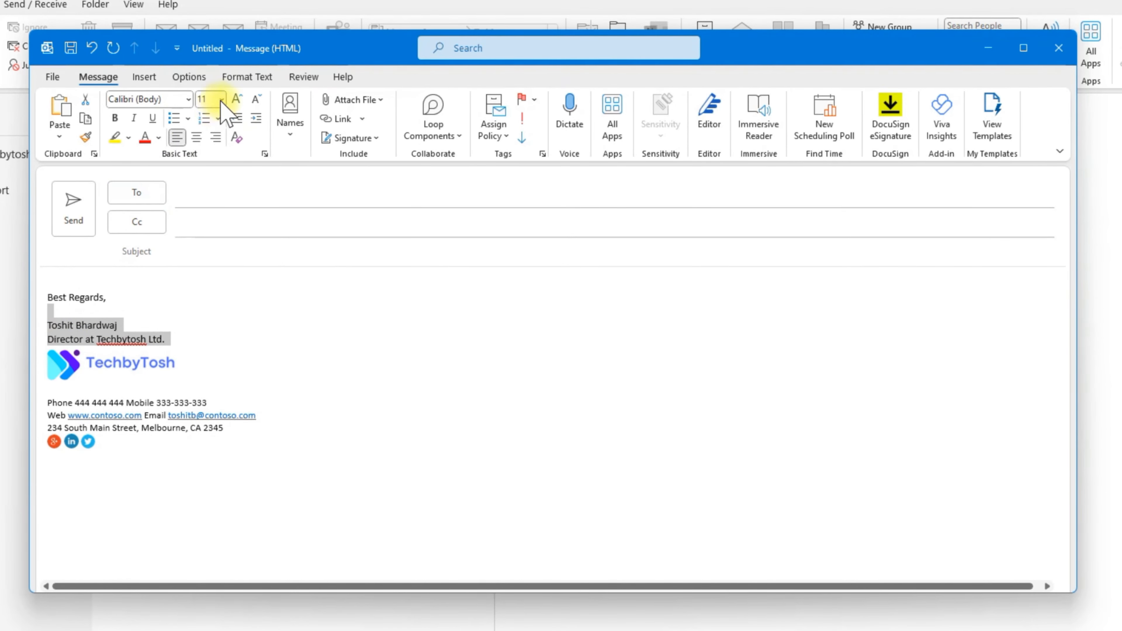
click(221, 99)
click(209, 152)
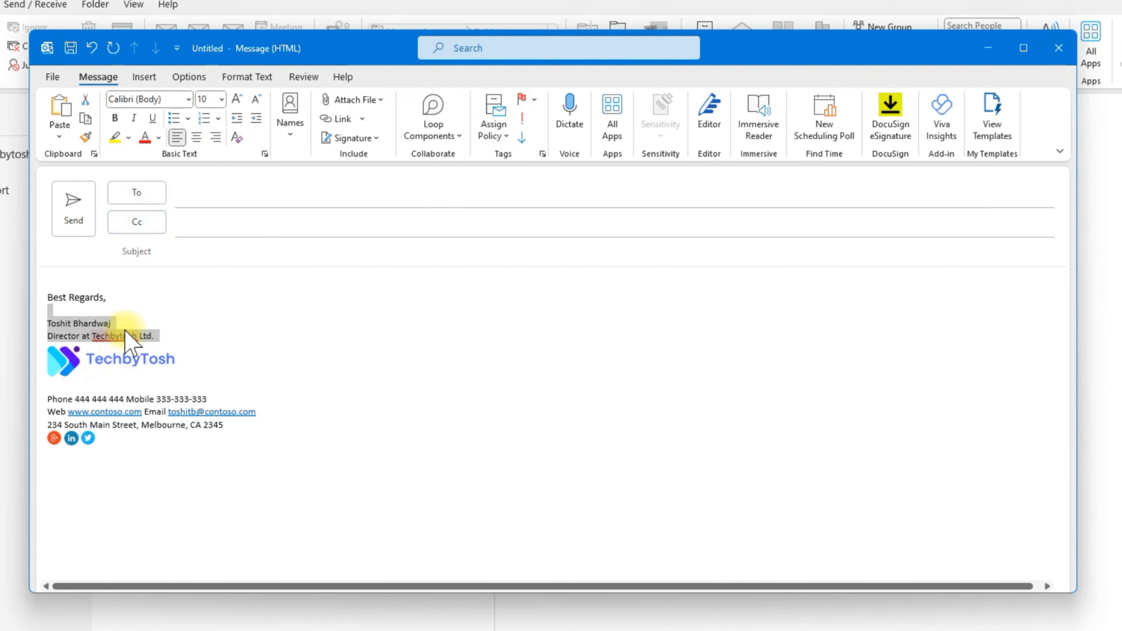
Step: Set the 'Best Regards,' greeting line to font size 10 and select the name line
click(119, 322)
drag(110, 297, 30, 300)
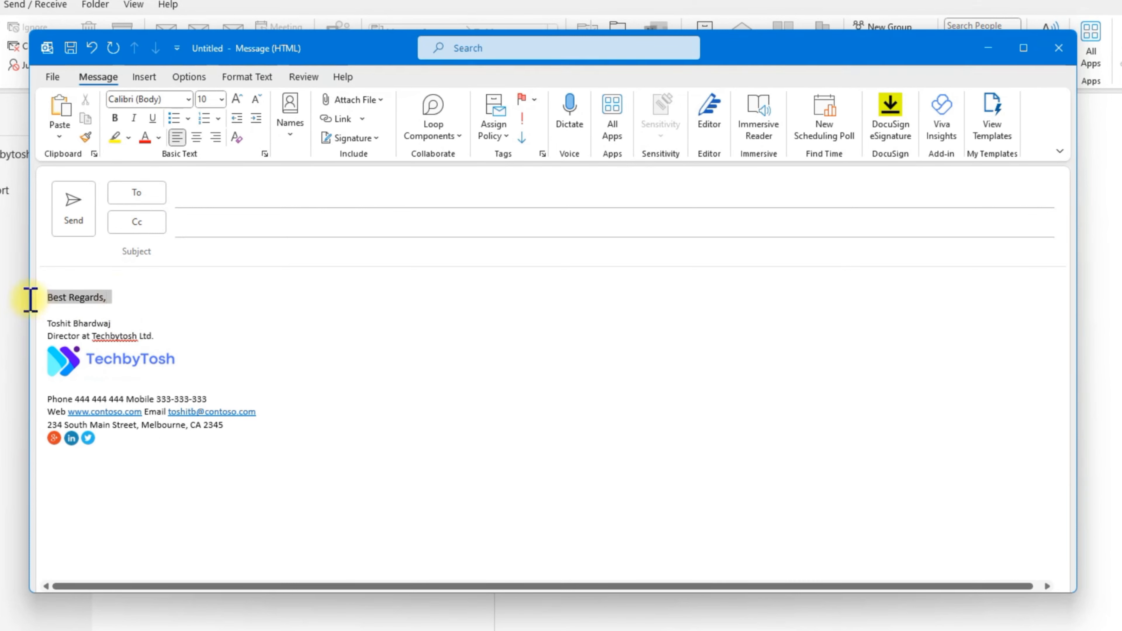
click(221, 99)
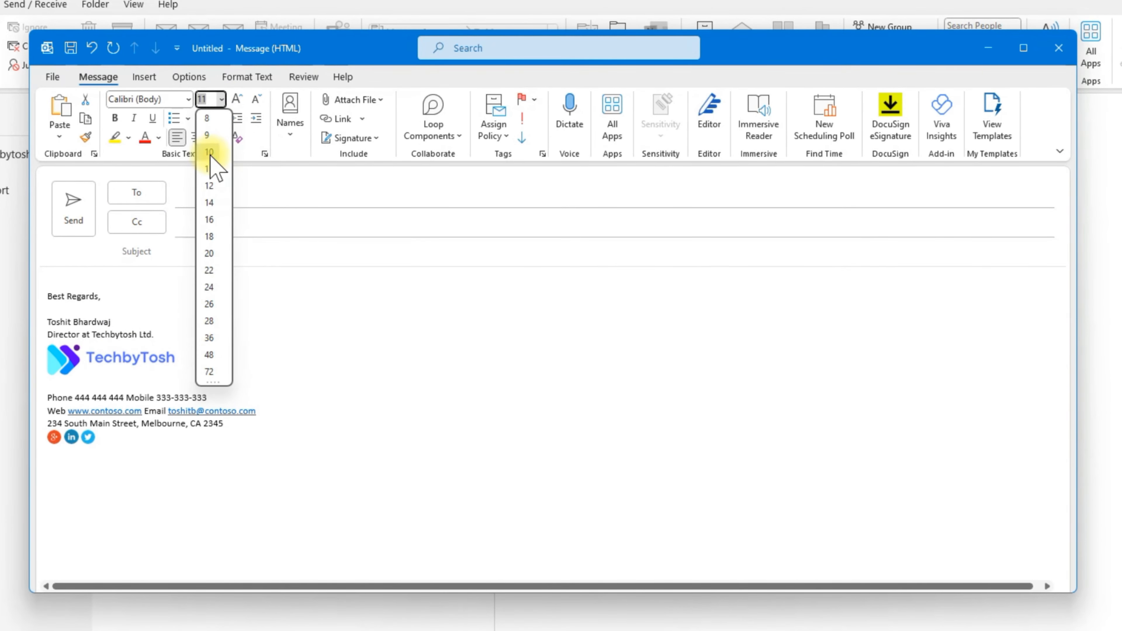
click(210, 154)
click(120, 321)
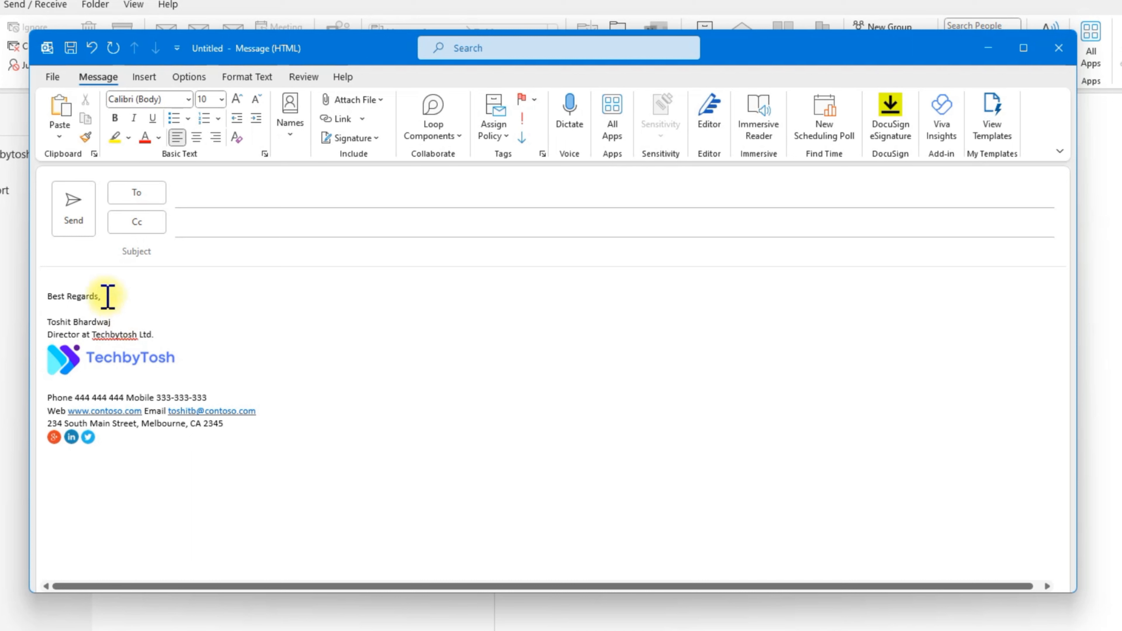
drag(114, 322, 35, 315)
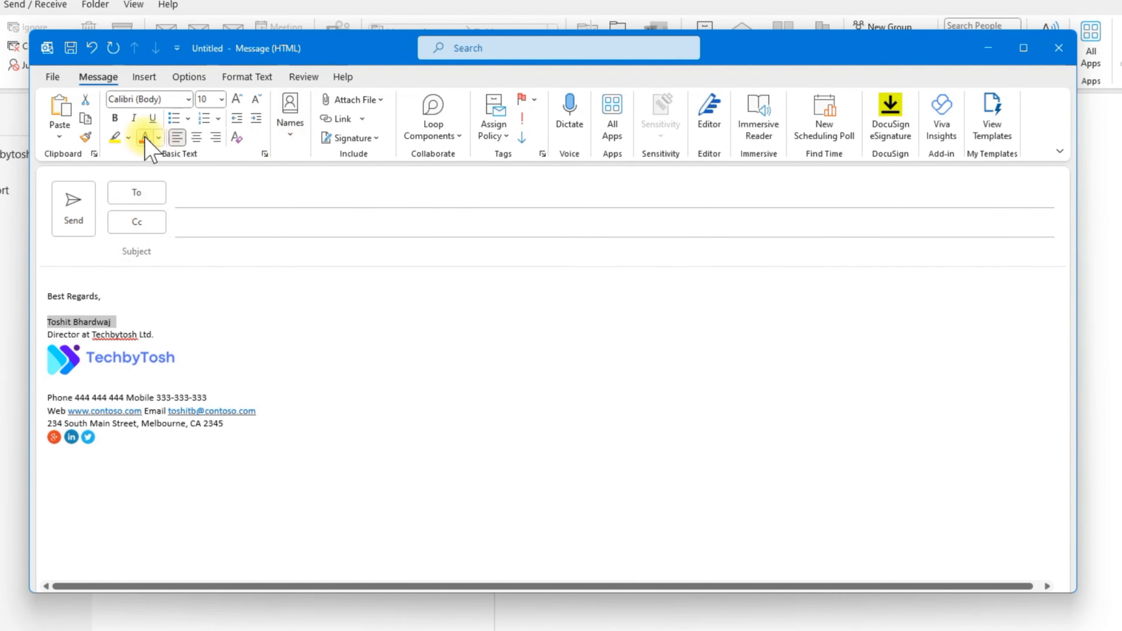
Step: Make the name line bold and the Phone label bold blue
click(117, 119)
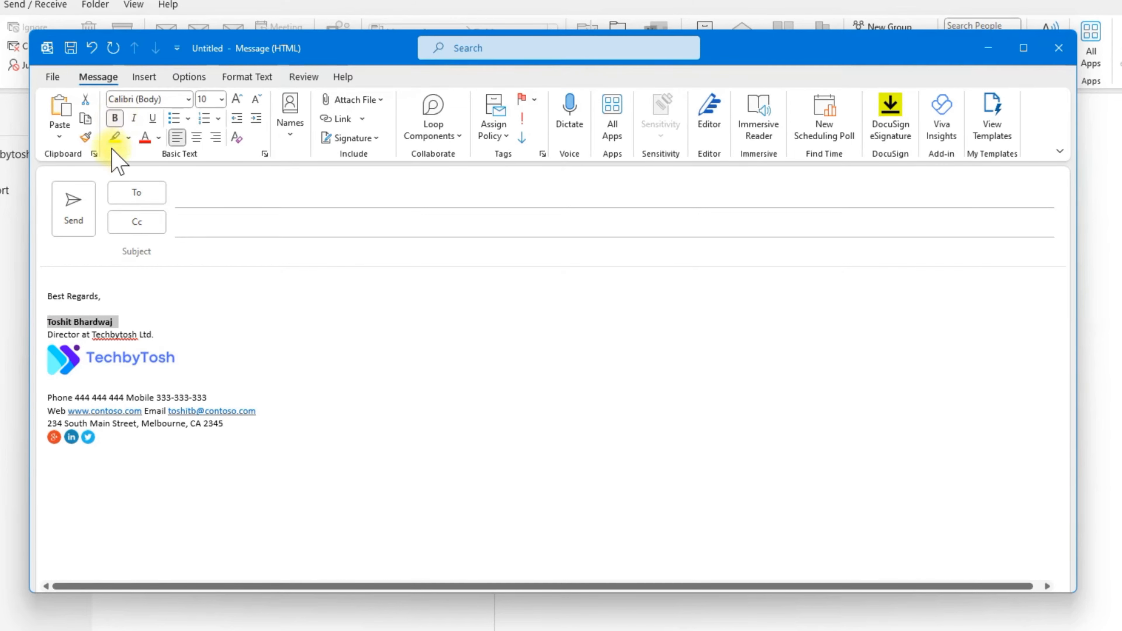
click(60, 398)
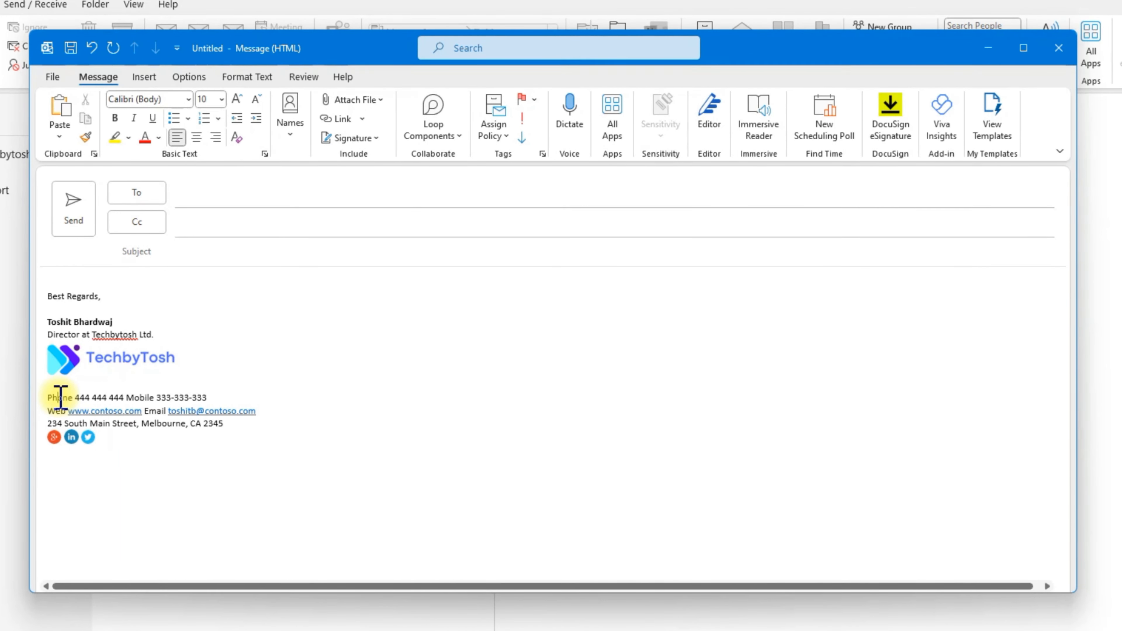
double_click(61, 397)
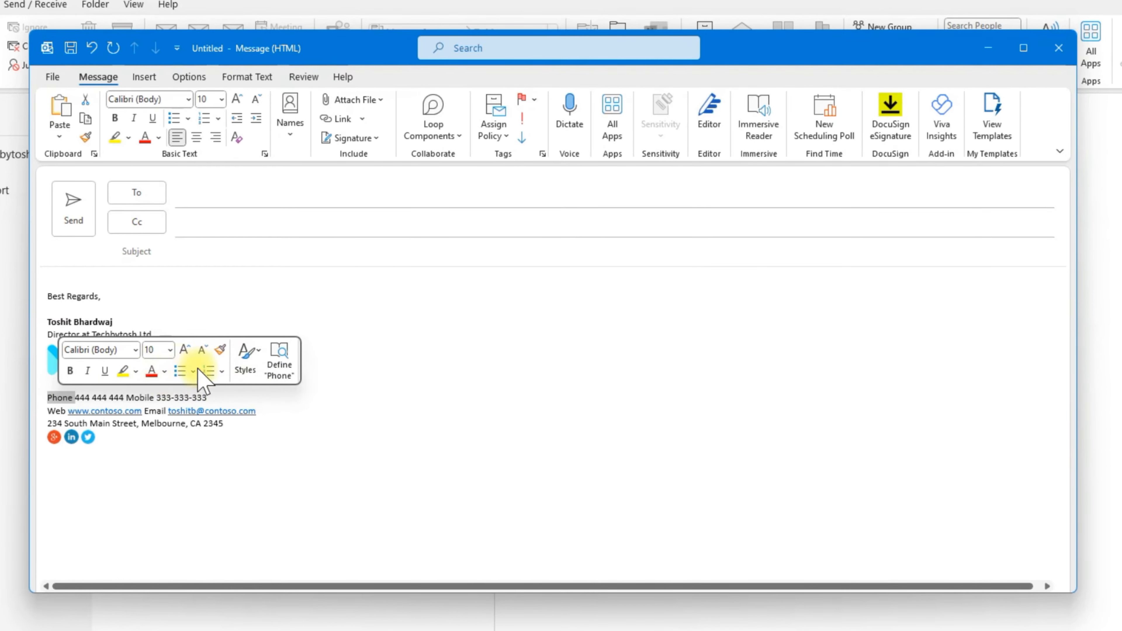
click(165, 371)
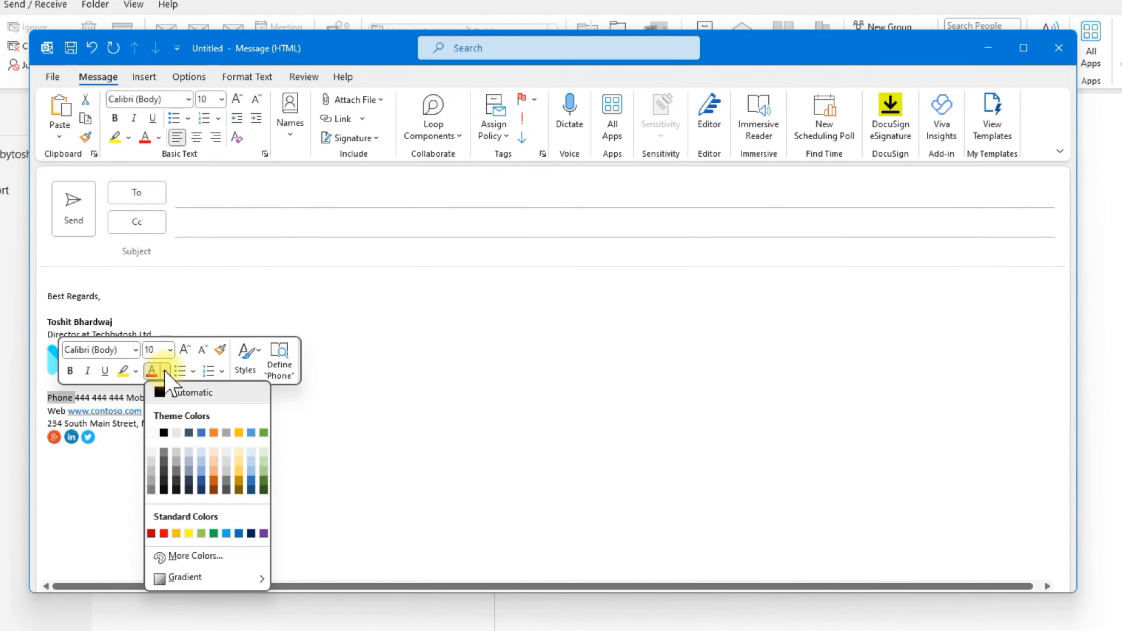
click(239, 533)
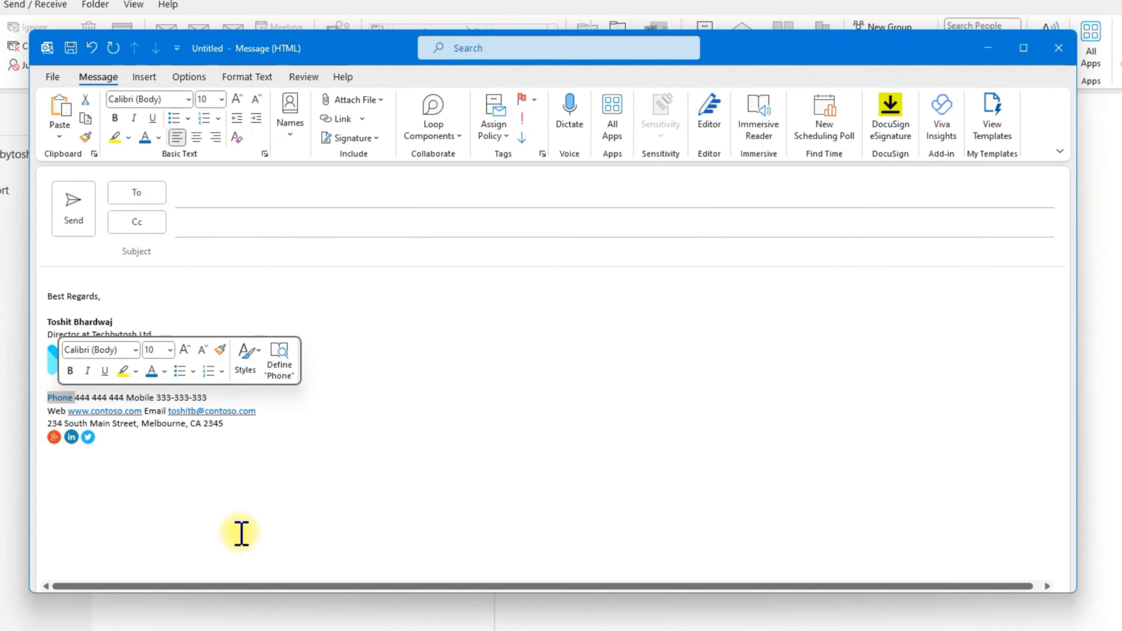
click(70, 372)
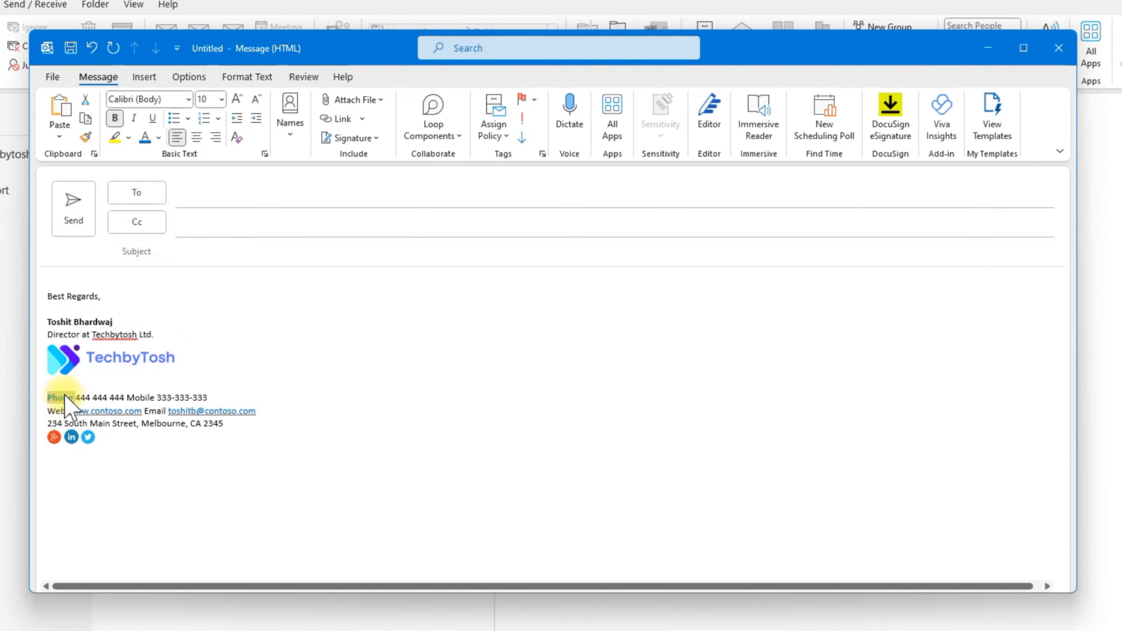
Step: Copy Phone's bold blue style to the Email, Web and Mobile labels with Format Painter
click(86, 137)
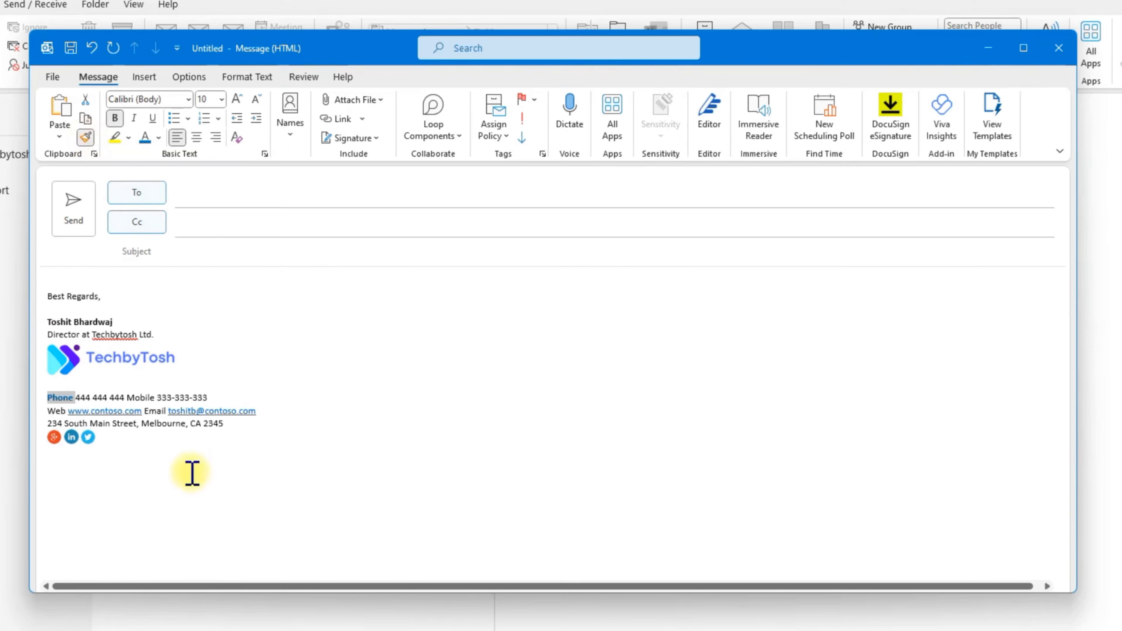
click(158, 411)
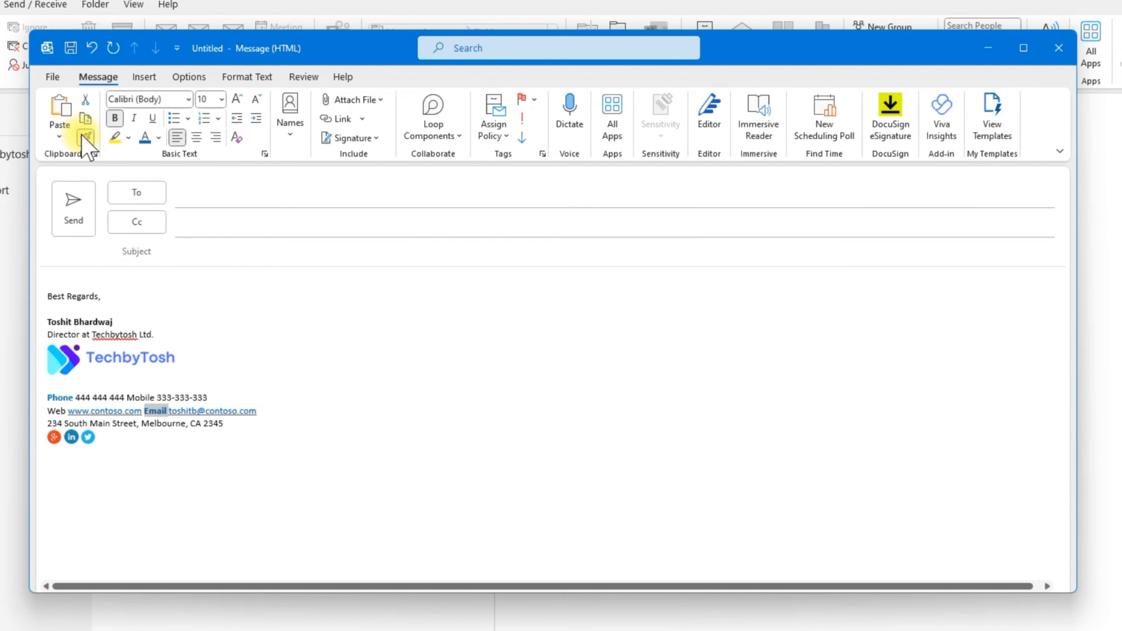
click(60, 411)
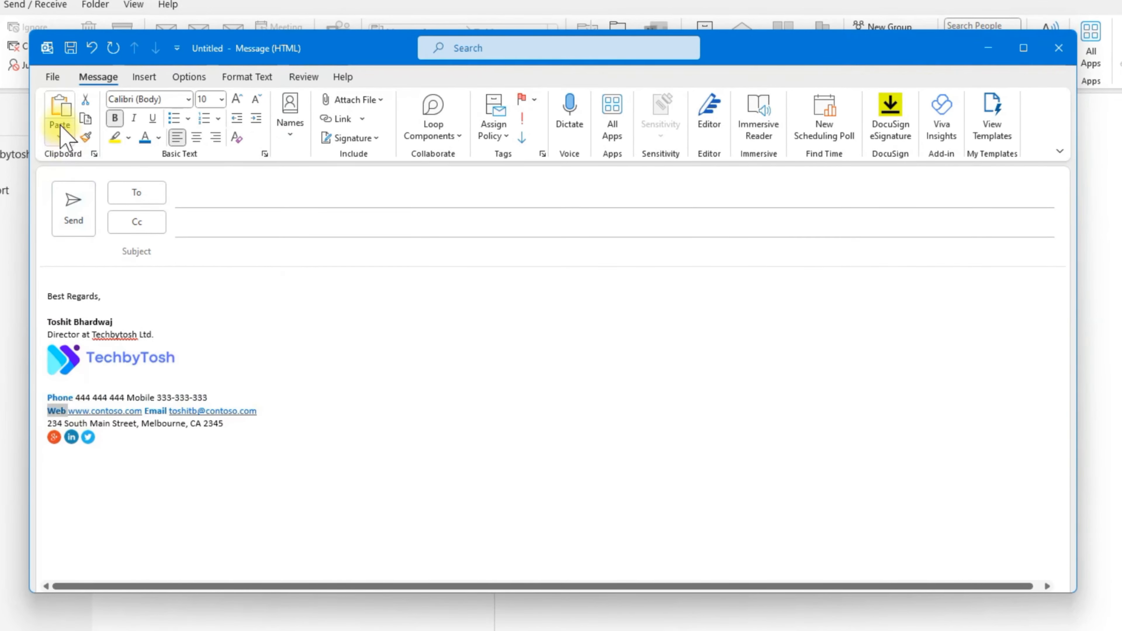
click(141, 397)
click(116, 398)
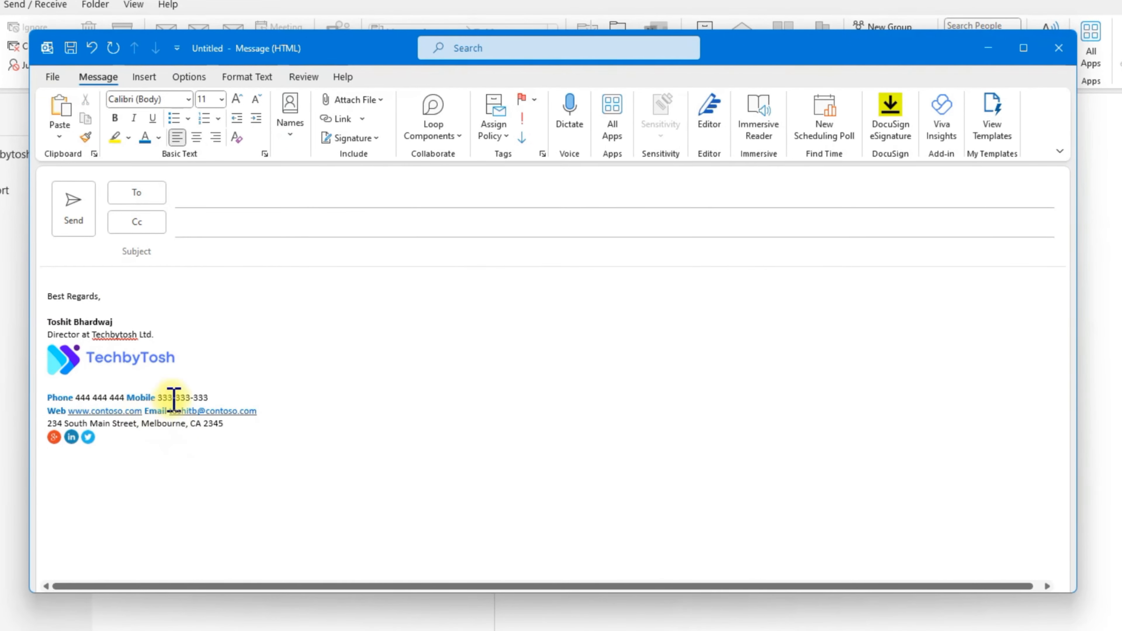
click(275, 464)
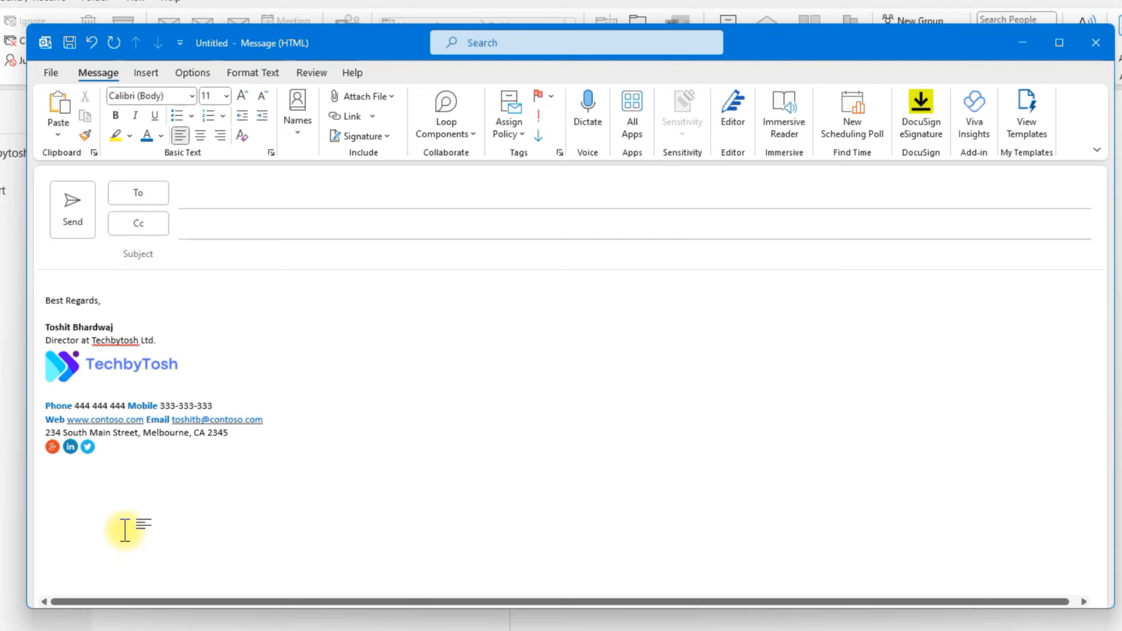
Step: Select and copy the entire signature block, then show the Signature options
mouse_move(206, 468)
mouse_down()
mouse_move(48, 396)
mouse_move(28, 305)
mouse_up()
key(ctrl+c)
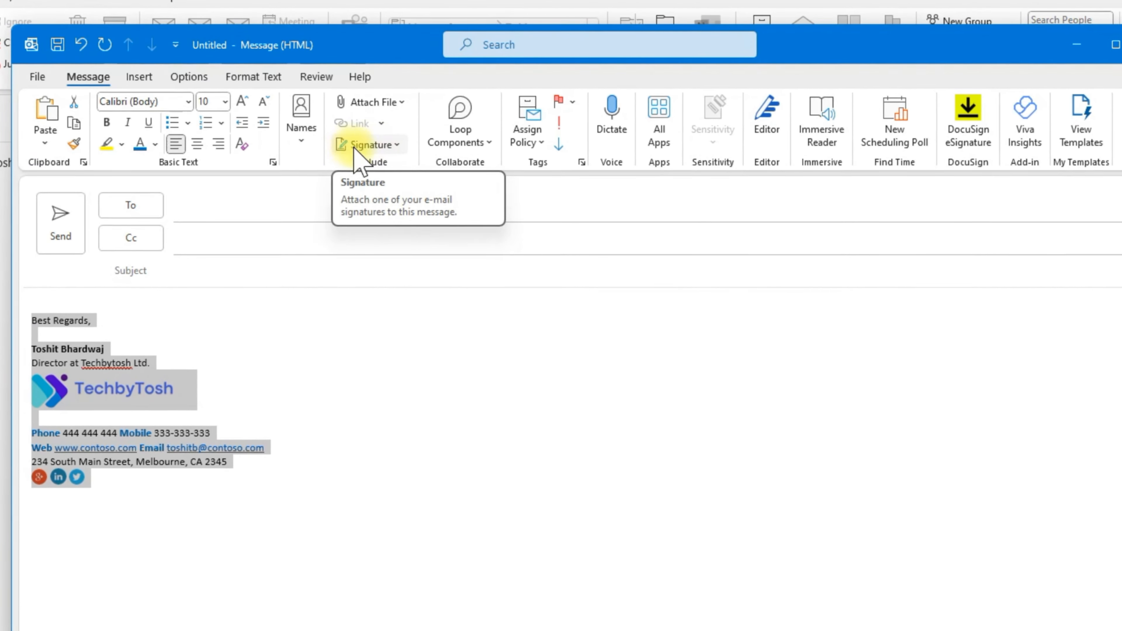
click(373, 148)
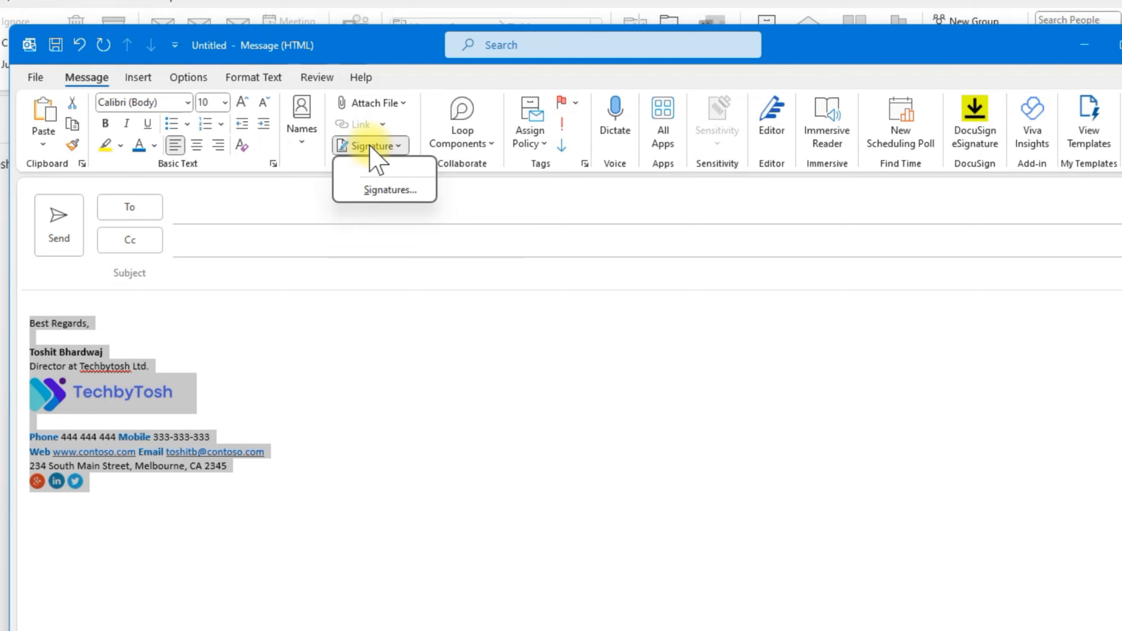
Step: Open Signatures and Stationery and start a new named signature
click(382, 191)
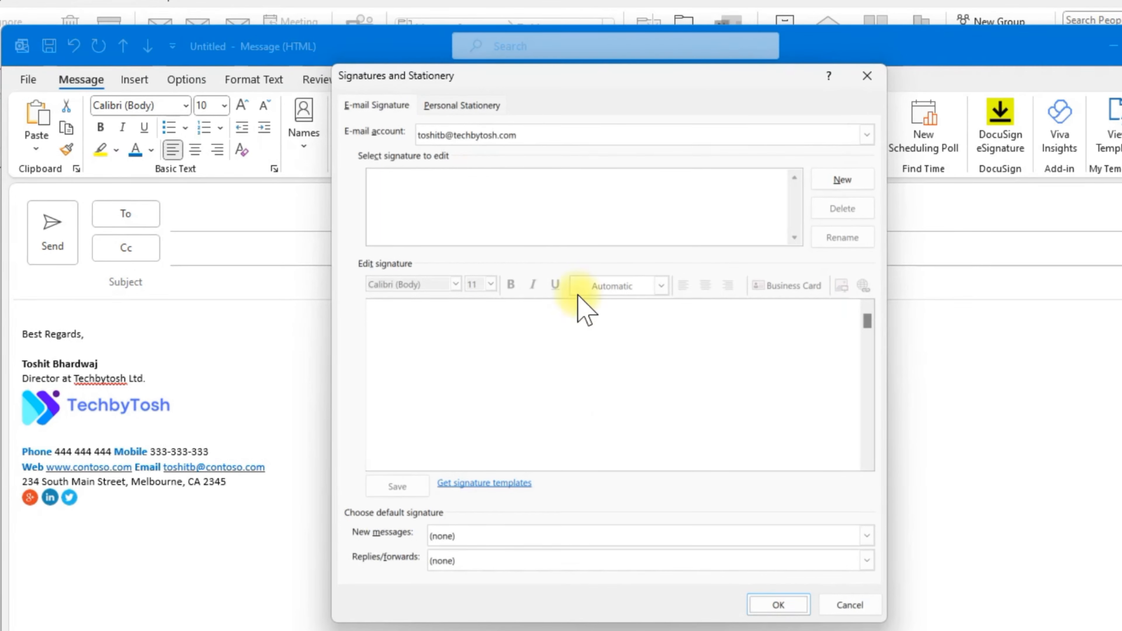
click(836, 181)
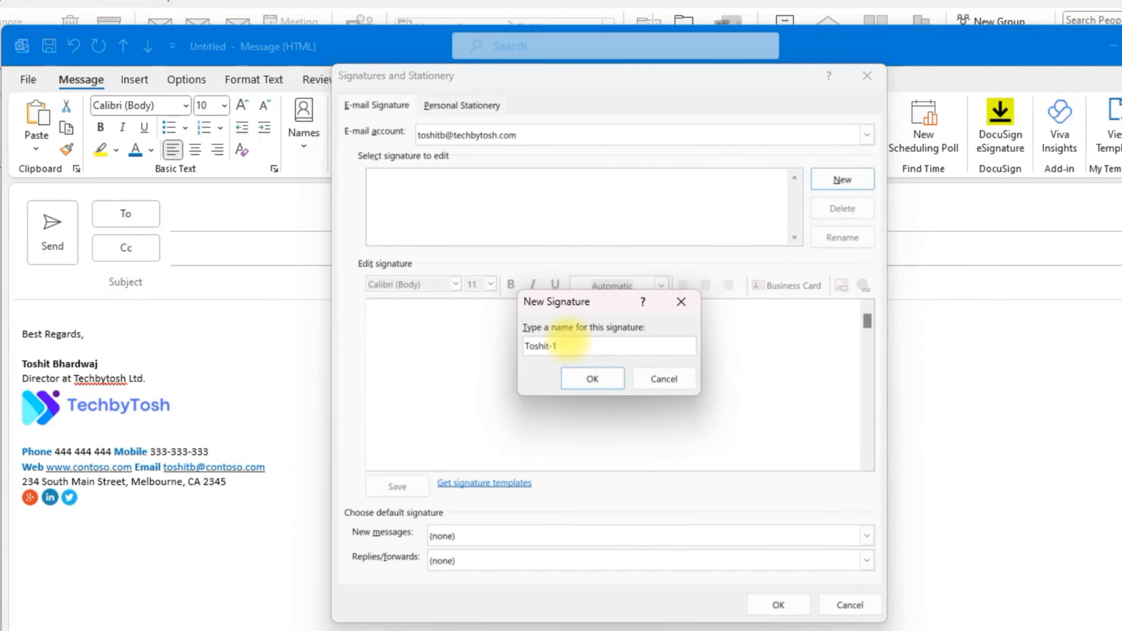
Step: Confirm the new signature's name and paste the copied signature block into its editor
click(592, 379)
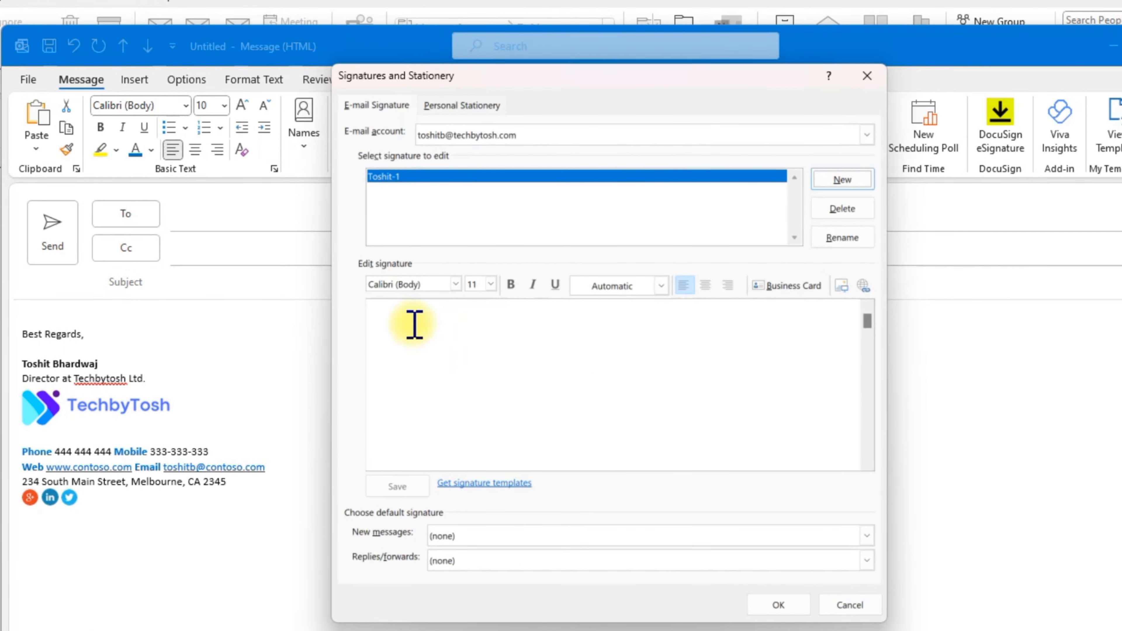
click(405, 328)
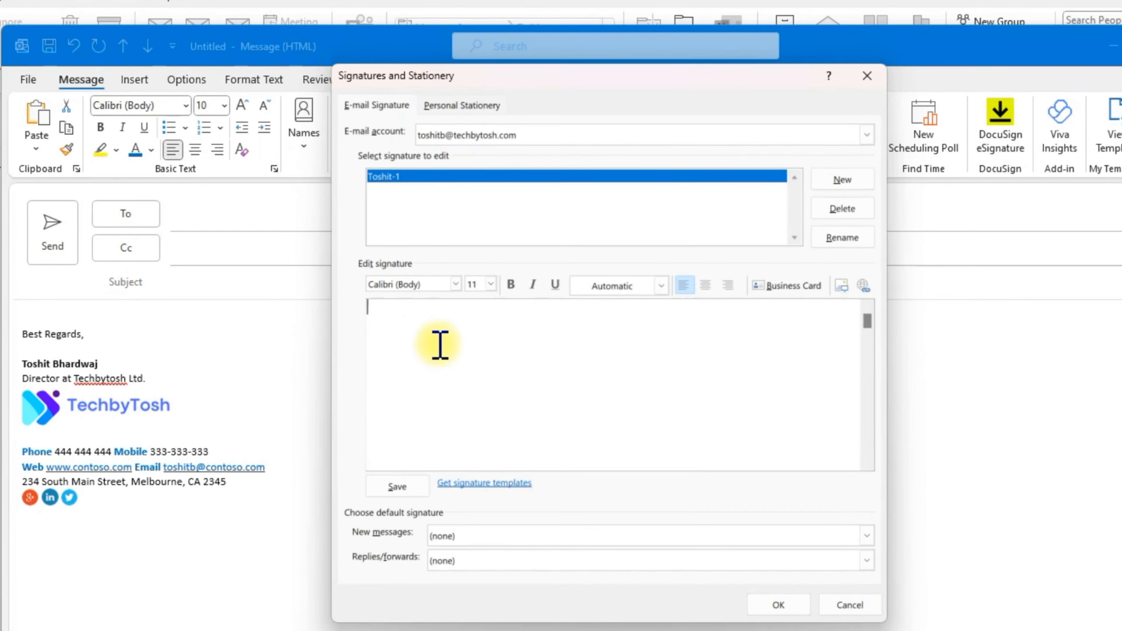
key(ctrl+v)
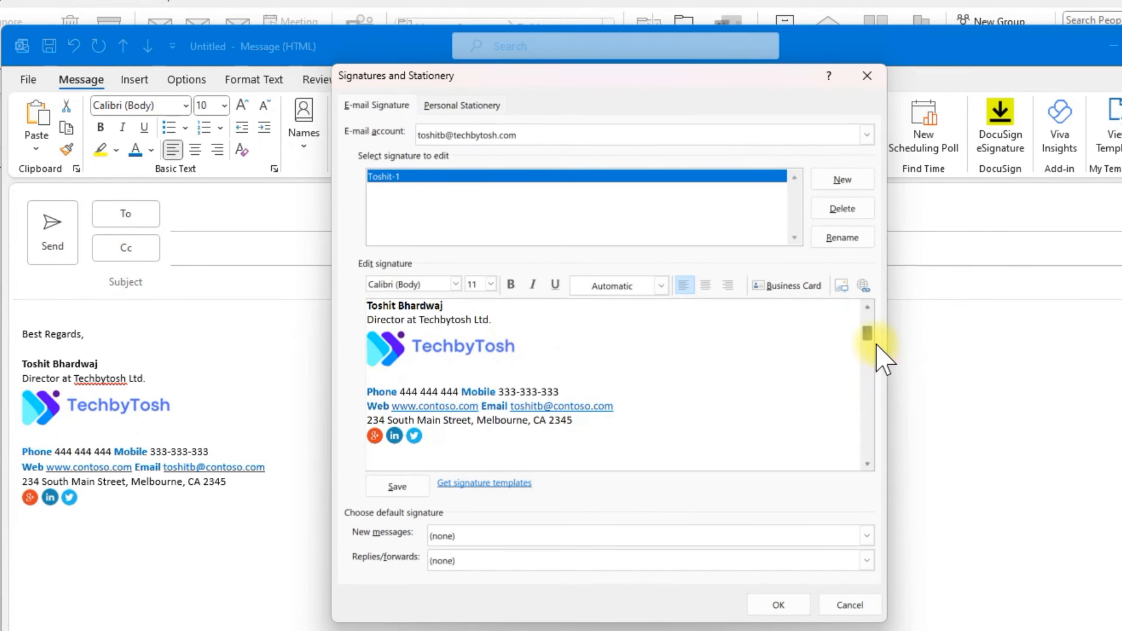
scroll(869, 329, down, 1)
scroll(872, 341, up, 1)
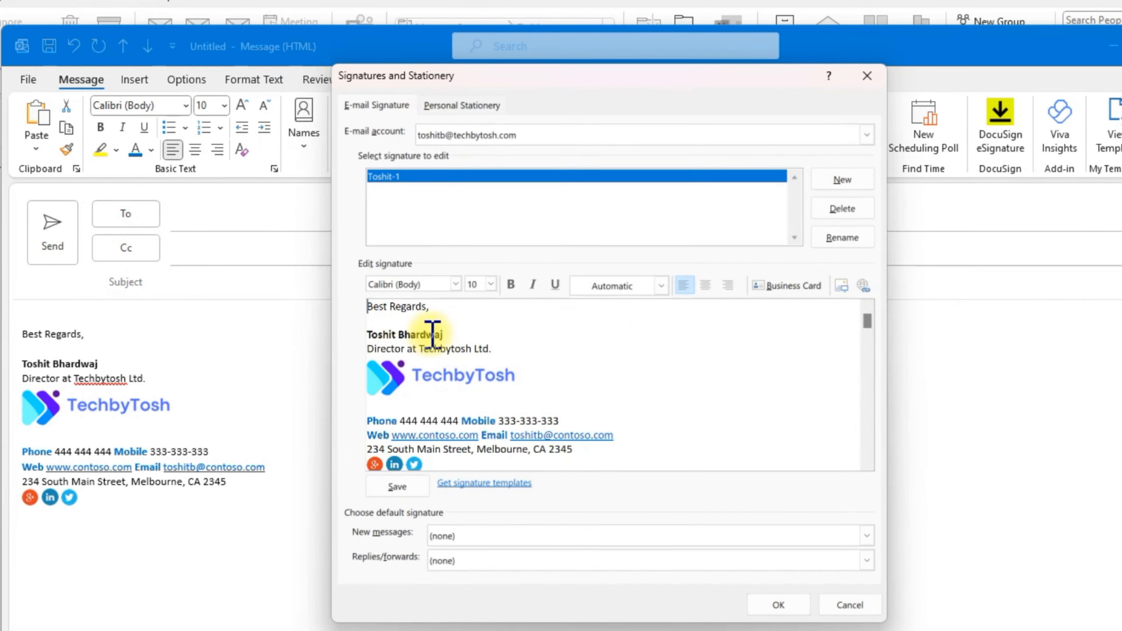
drag(439, 306, 321, 301)
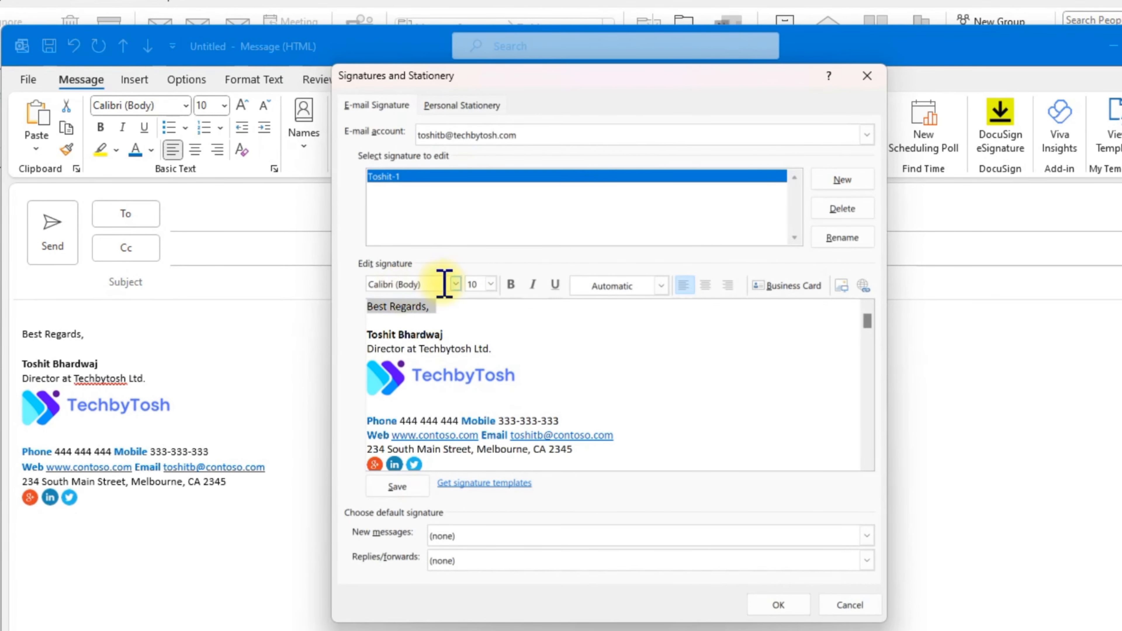
click(457, 284)
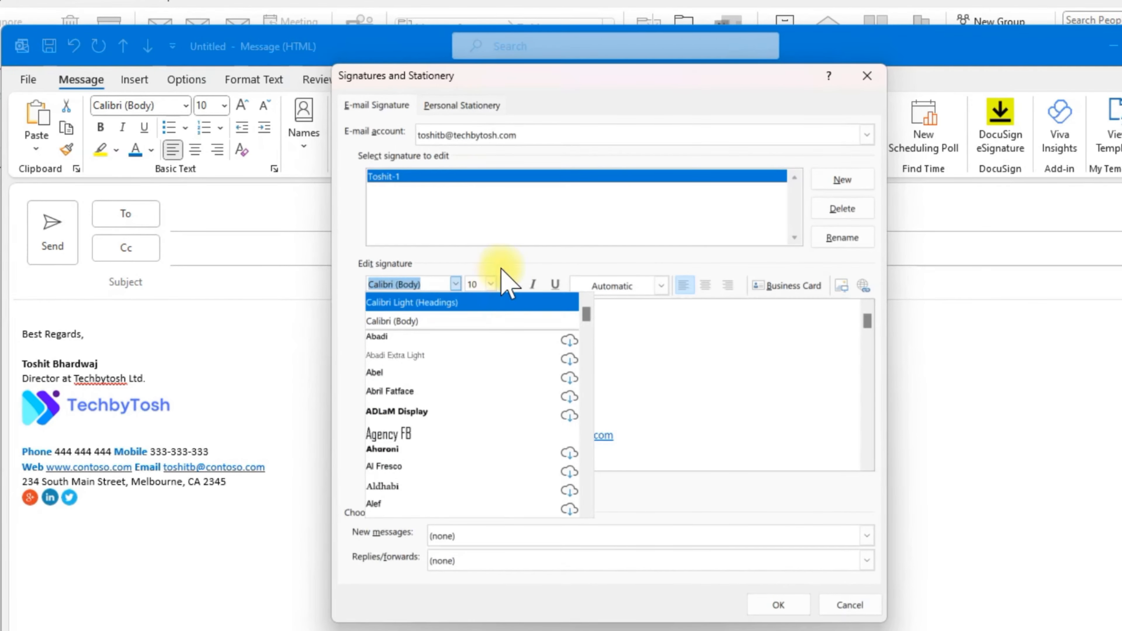
click(703, 331)
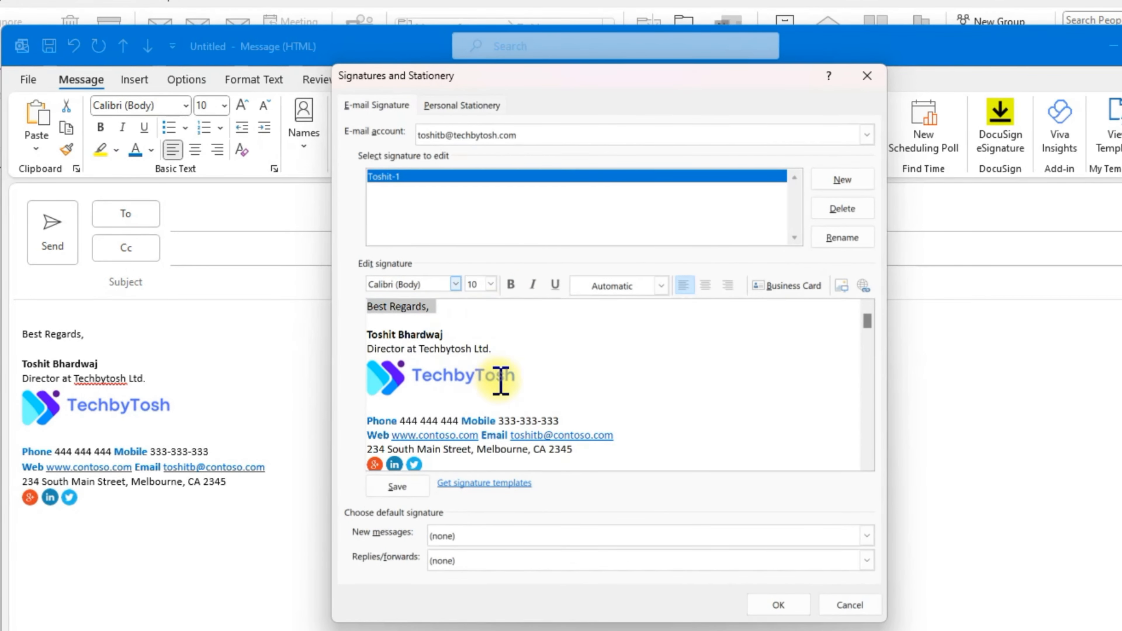
click(433, 403)
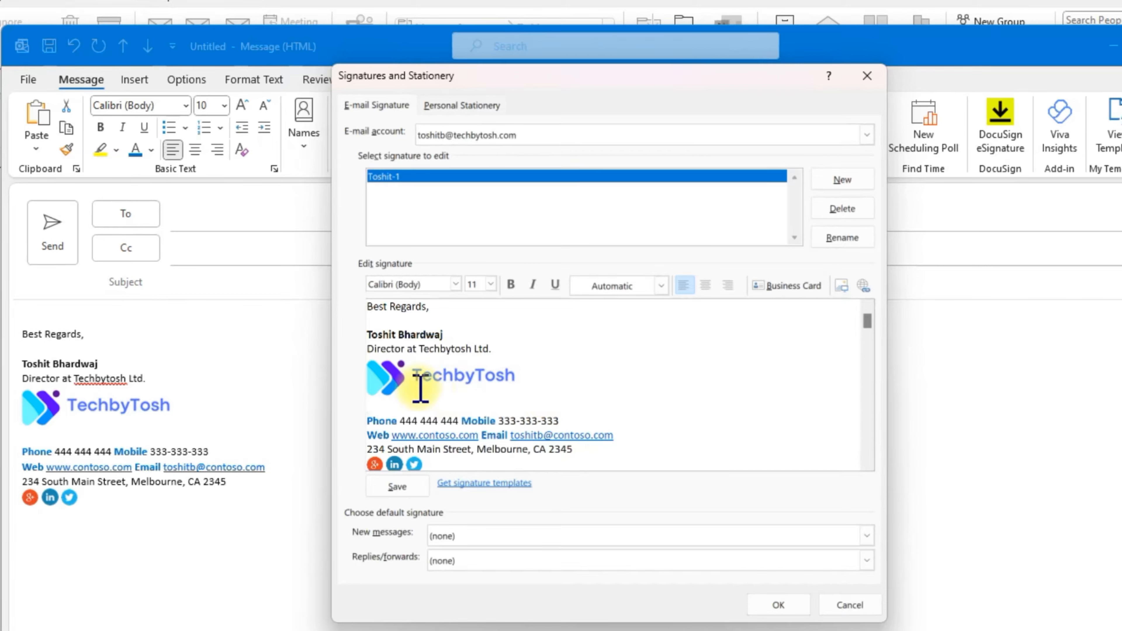
click(429, 376)
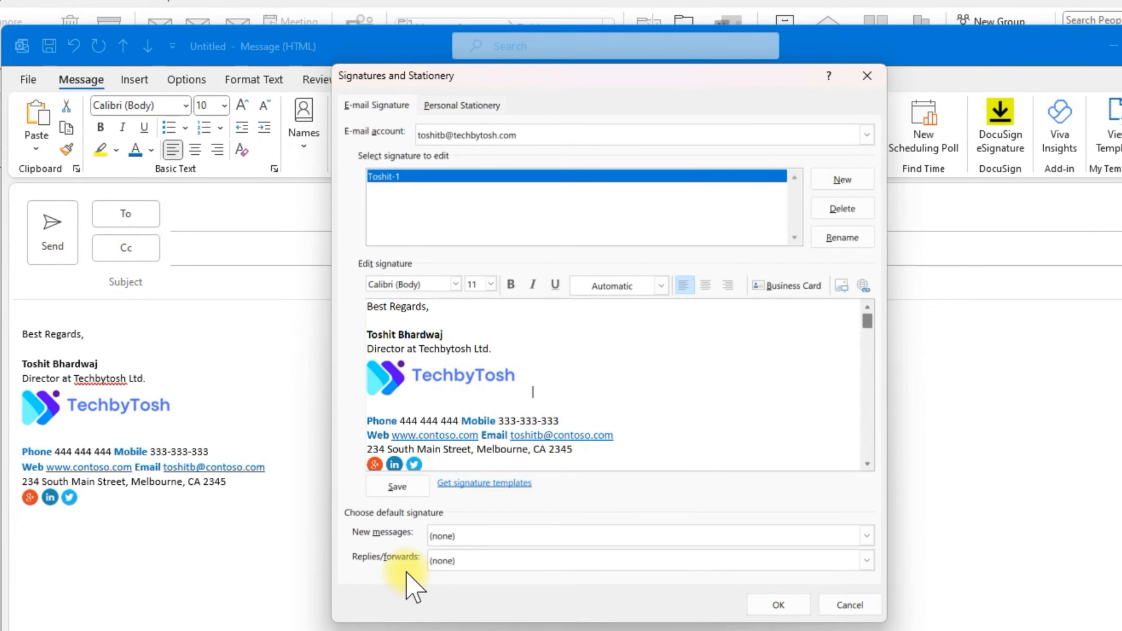
Step: Make the new signature the default for new messages and replies/forwards, then close the test message
click(492, 536)
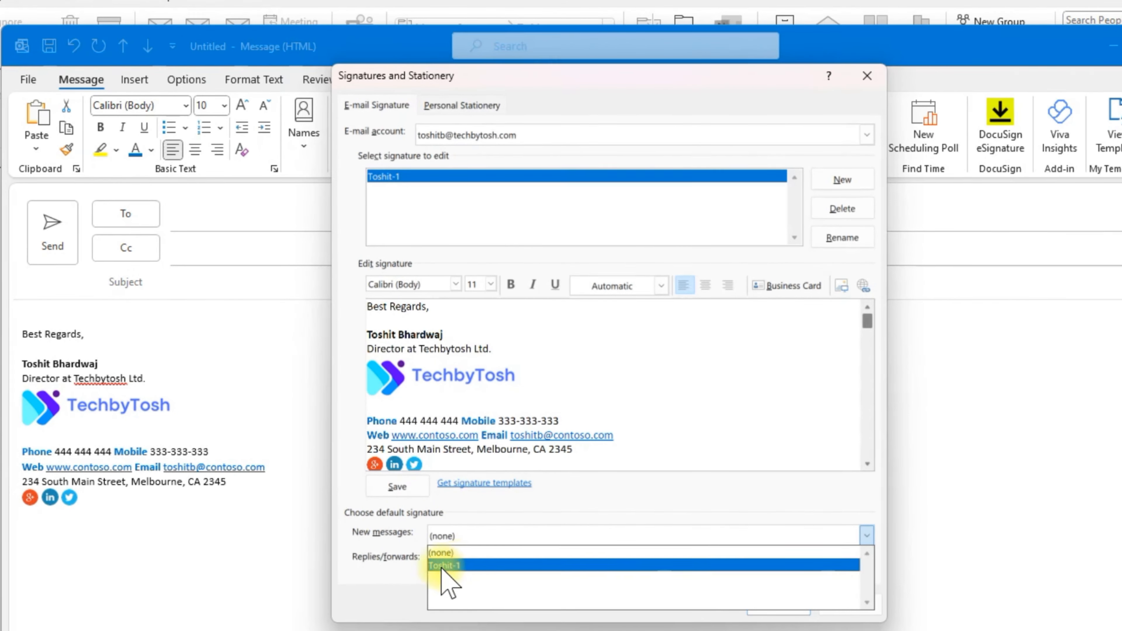
click(467, 565)
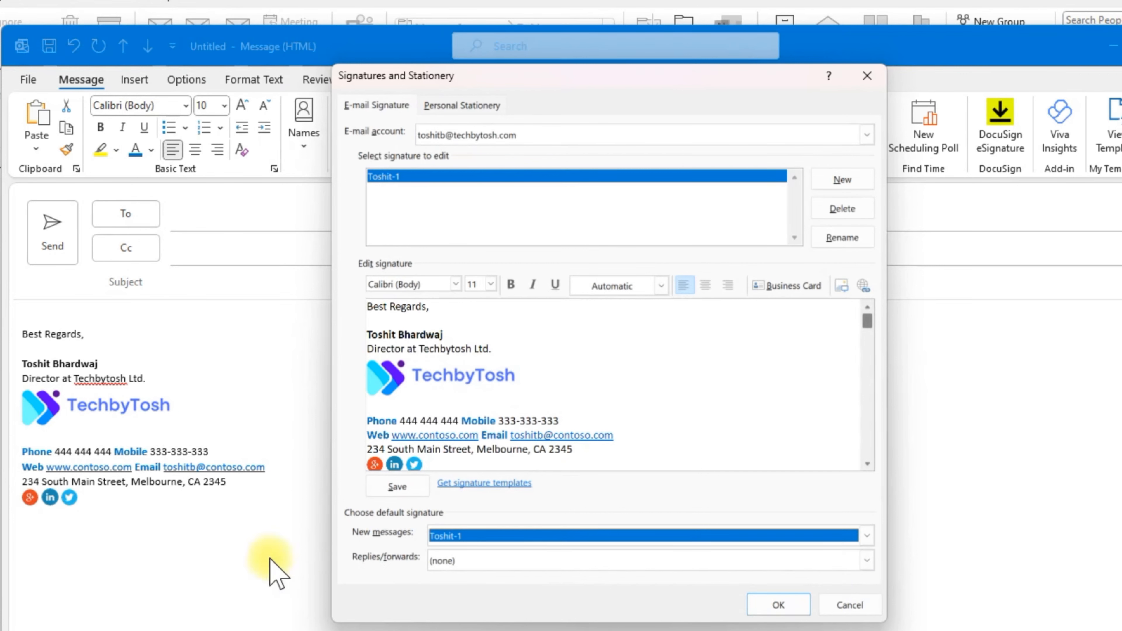
click(459, 561)
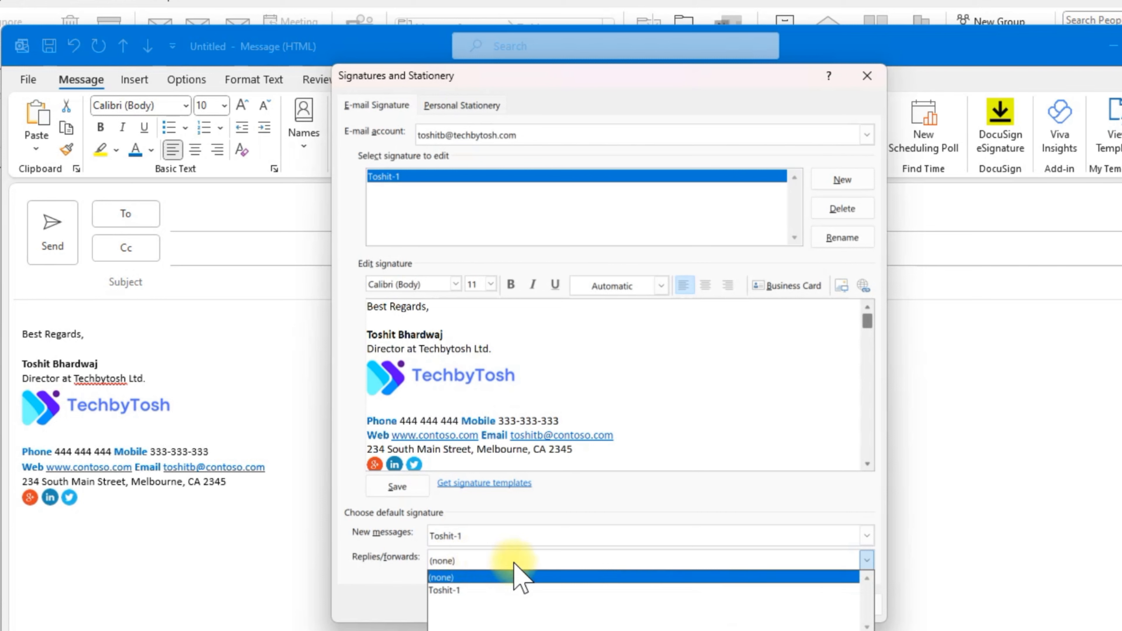
click(459, 590)
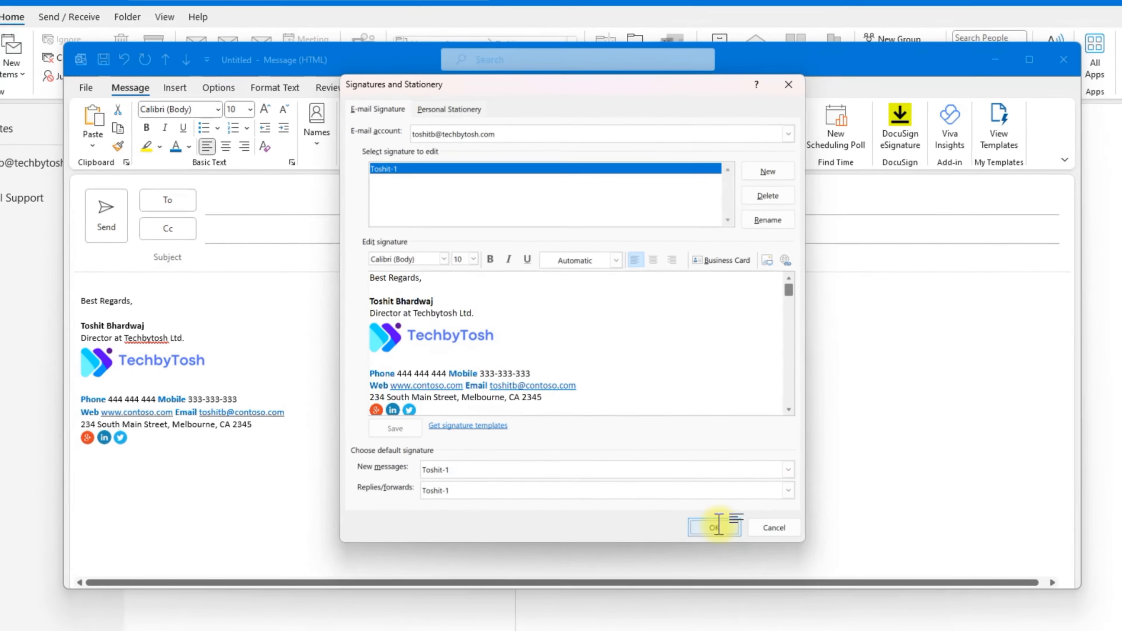
click(776, 602)
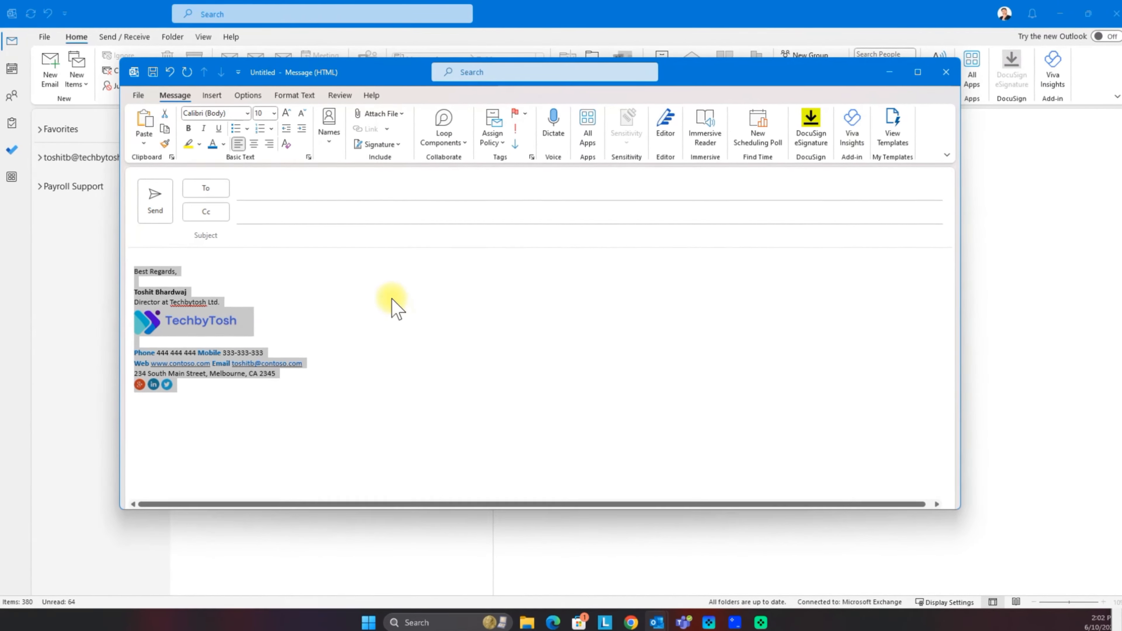
click(951, 72)
Step: Discard the test message and open a new email to confirm the signature appears automatically
click(575, 352)
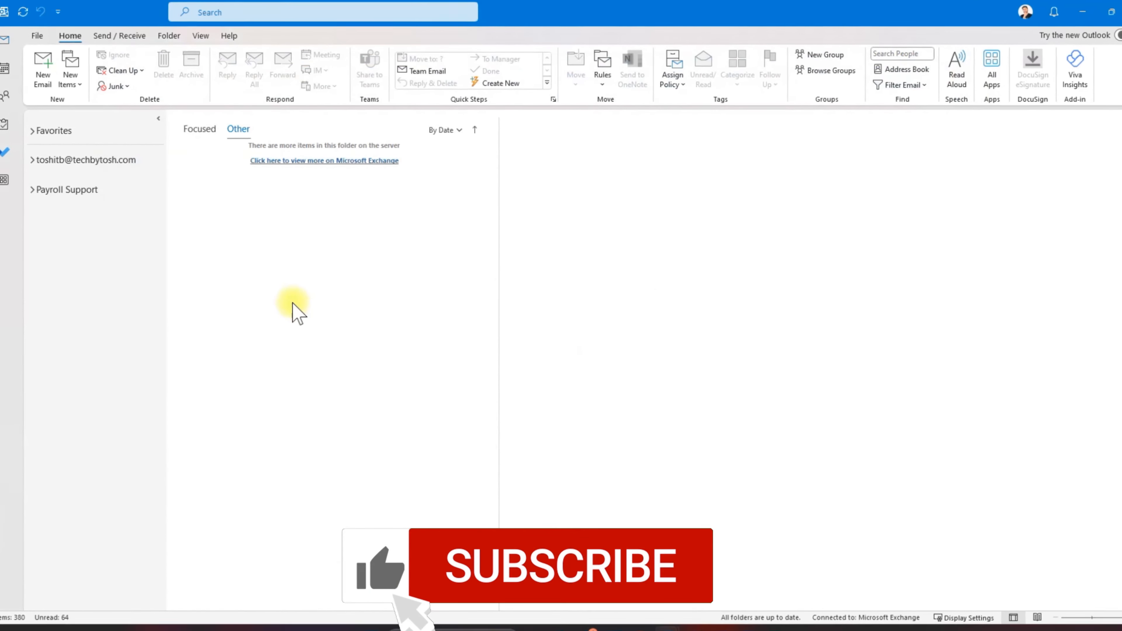
click(41, 70)
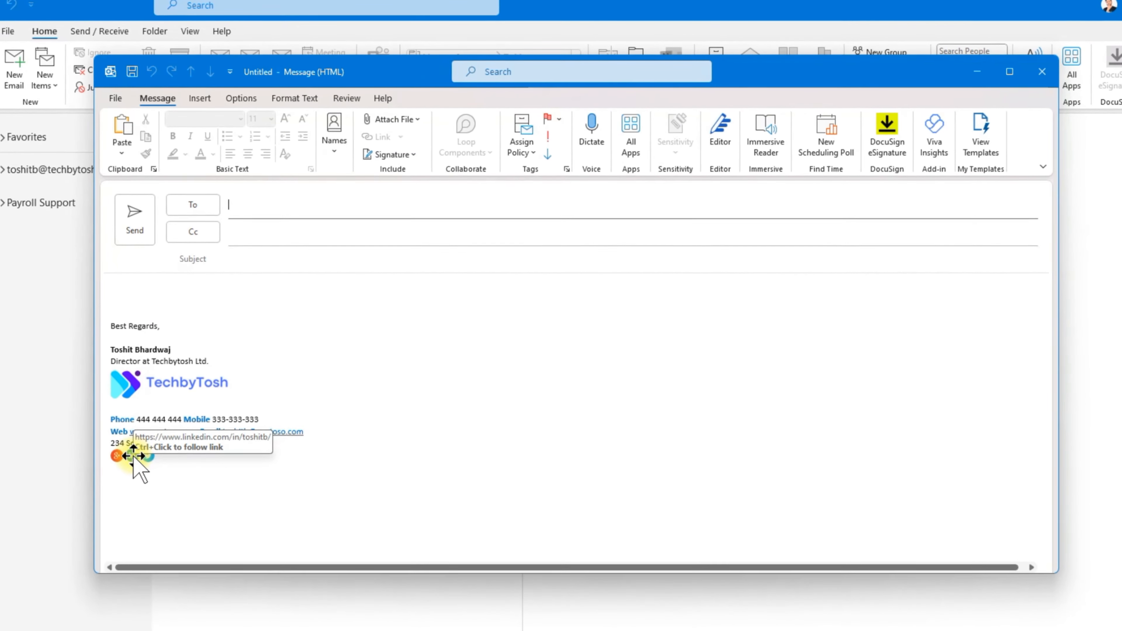
click(418, 291)
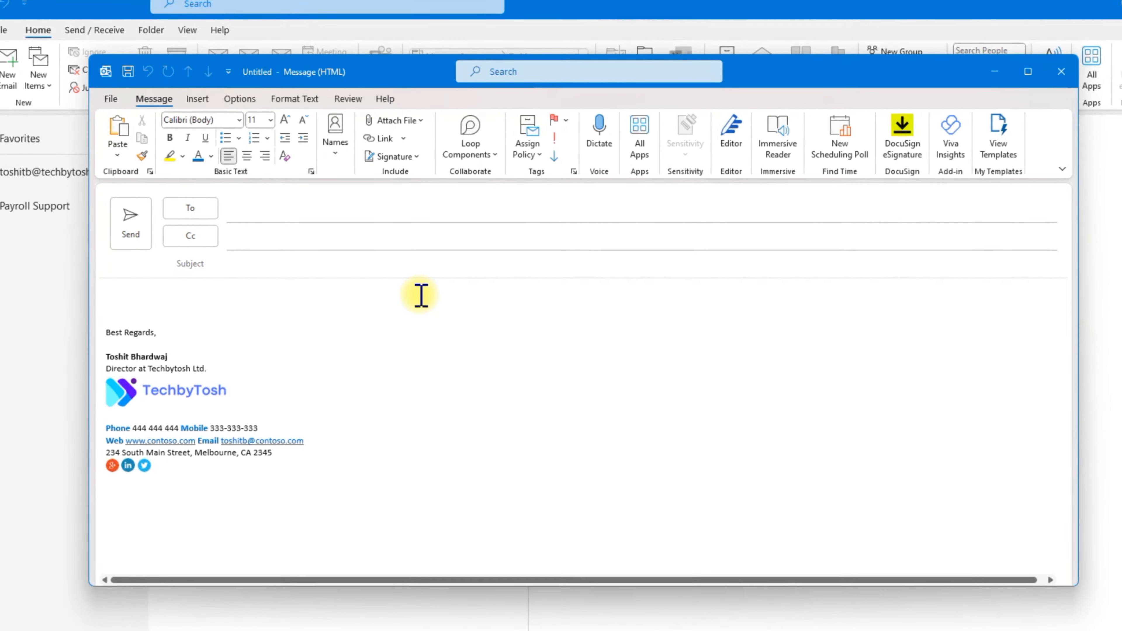
click(391, 157)
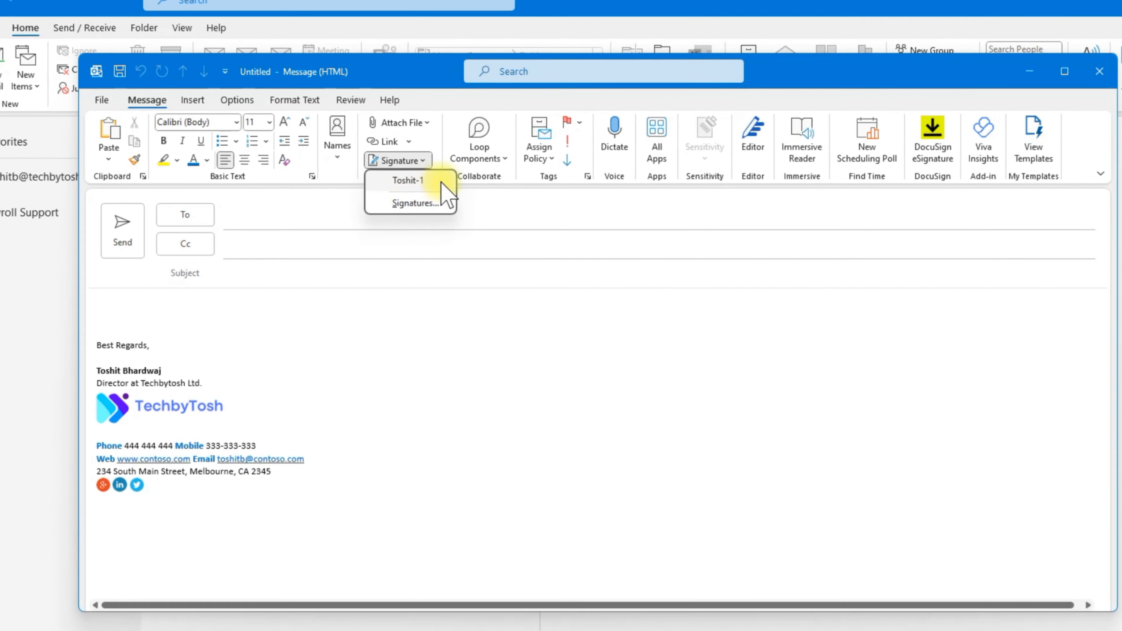
click(478, 338)
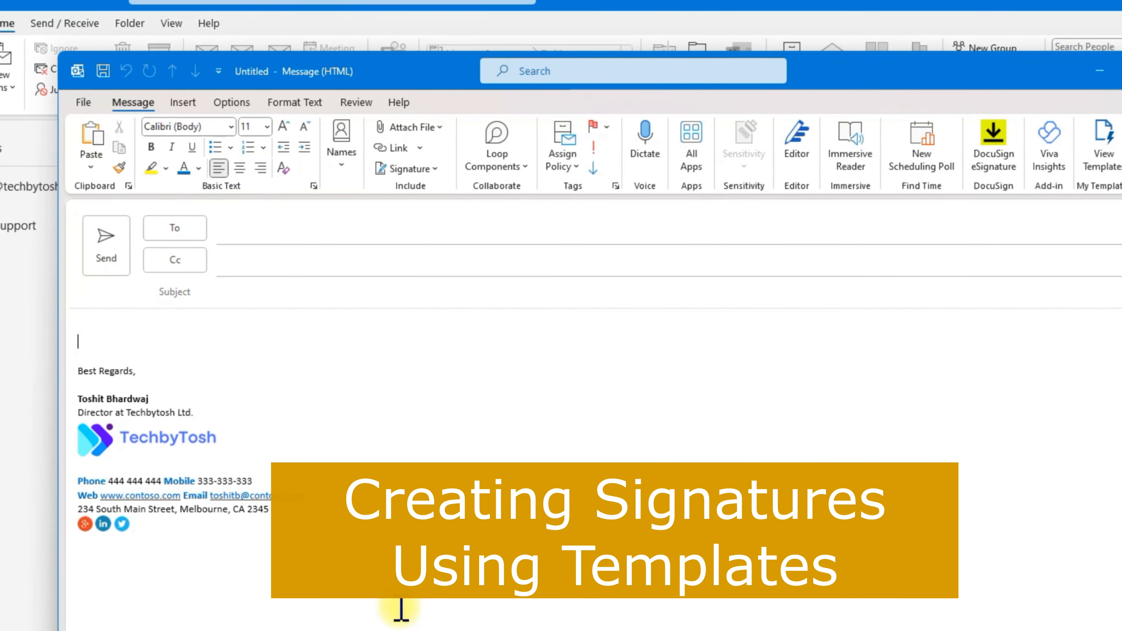
Step: Delete the inserted signature from the body and reopen the signature settings
drag(91, 336, 328, 594)
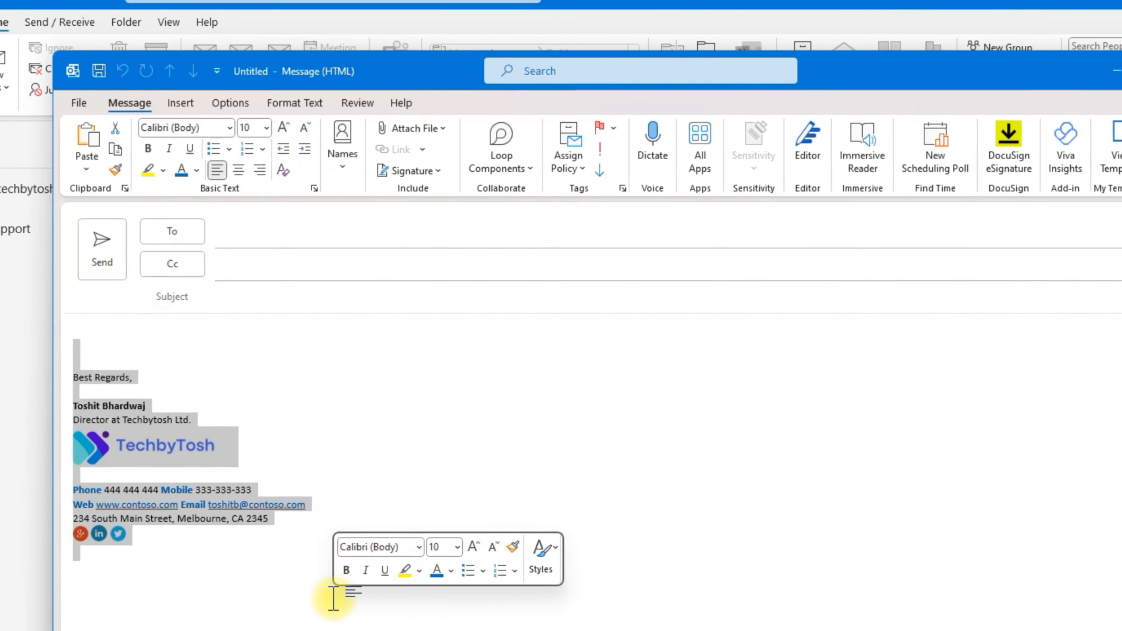
key(Delete)
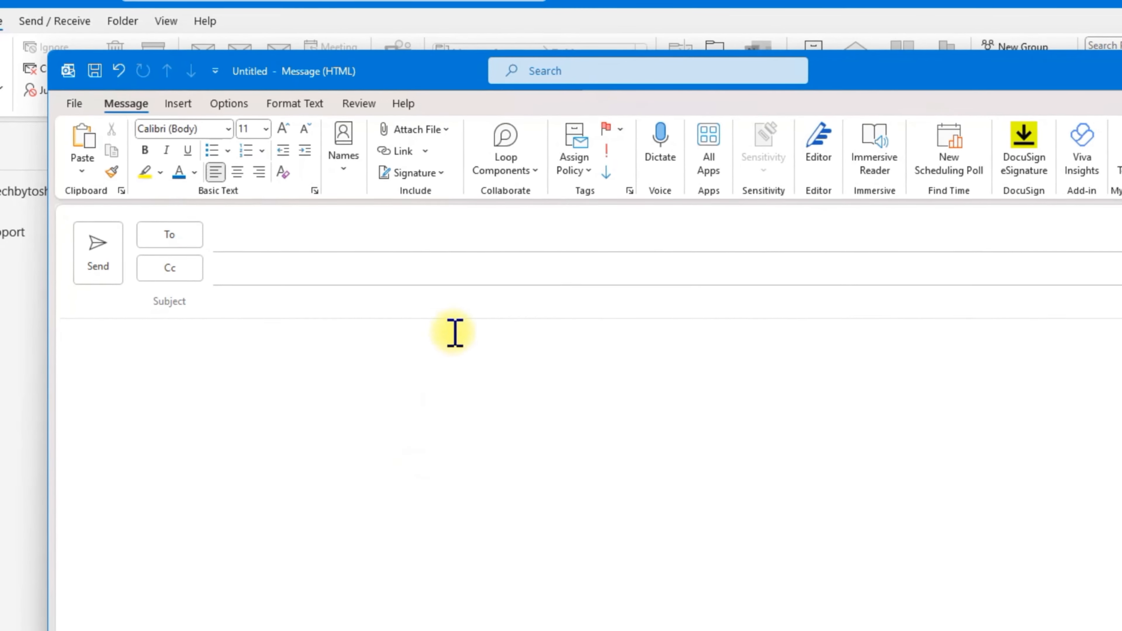
click(422, 175)
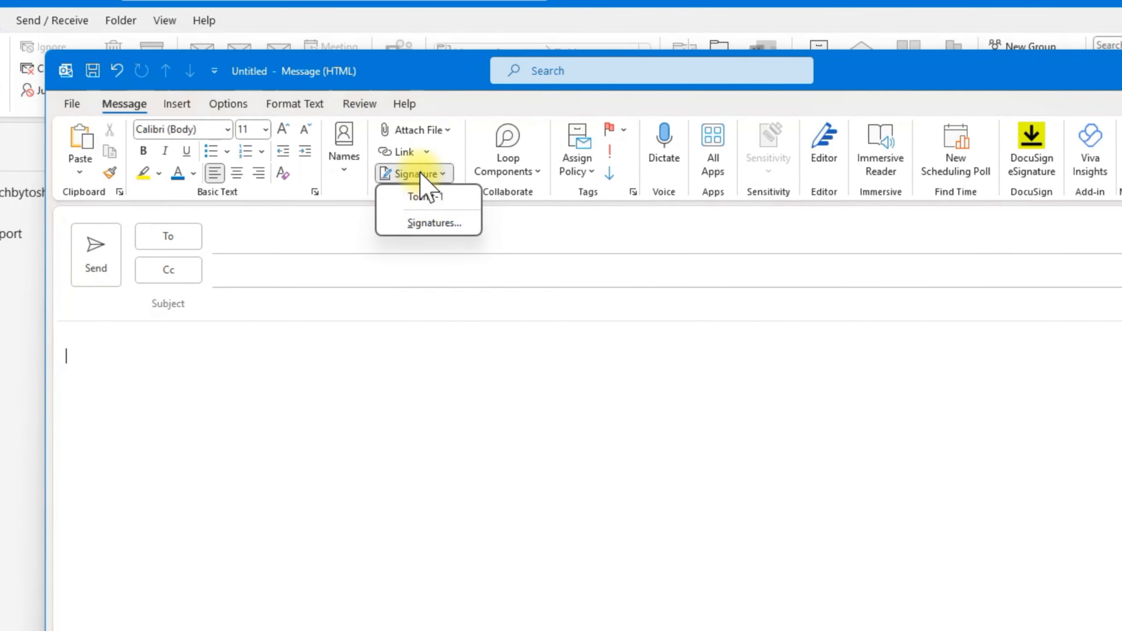
click(435, 223)
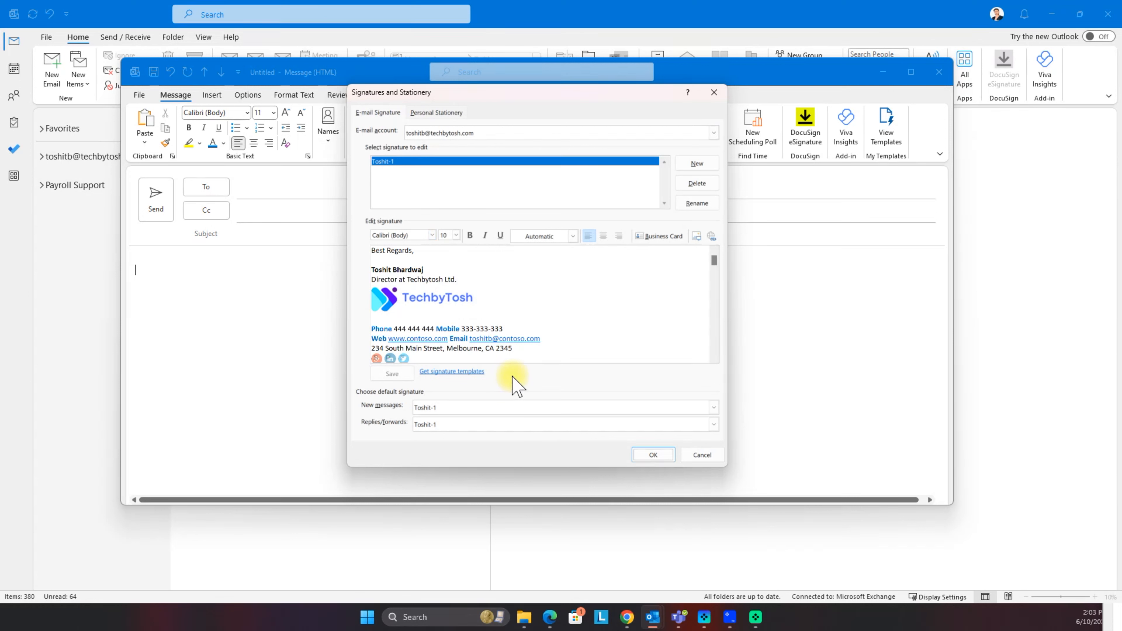
Step: Go to the online signature templates page and get the email signature gallery template
click(445, 373)
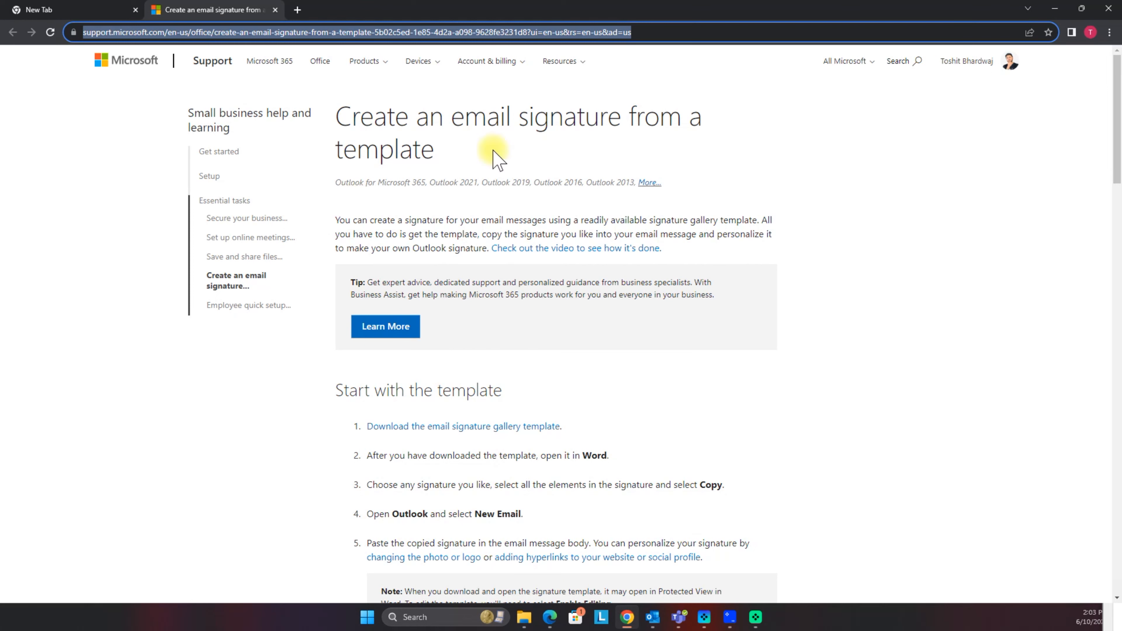
click(614, 404)
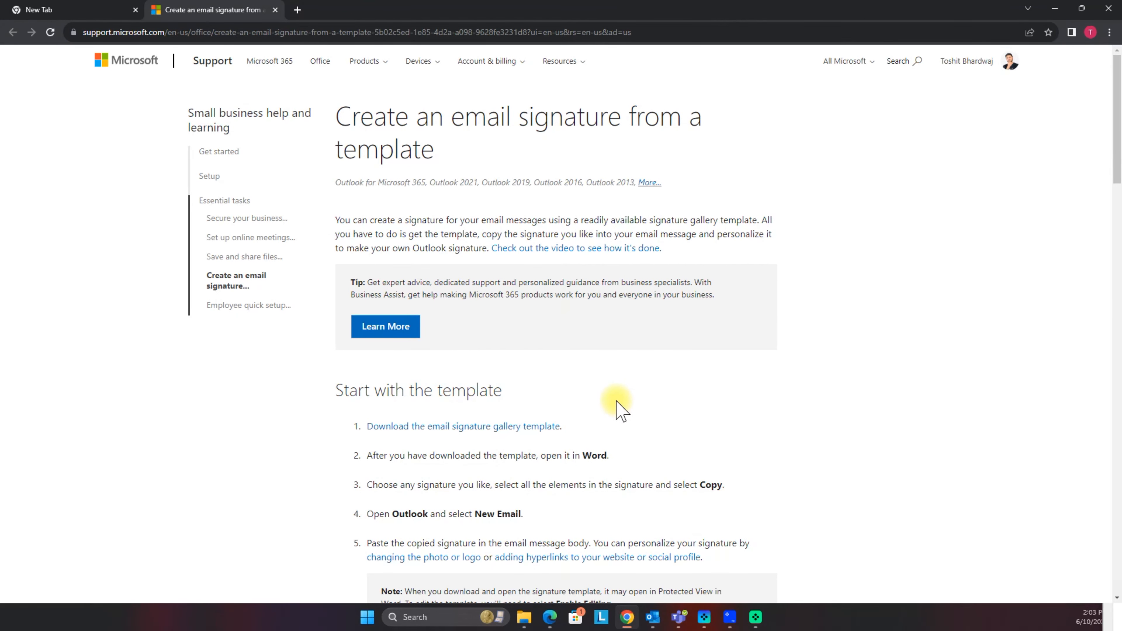
scroll(614, 363, down, 1)
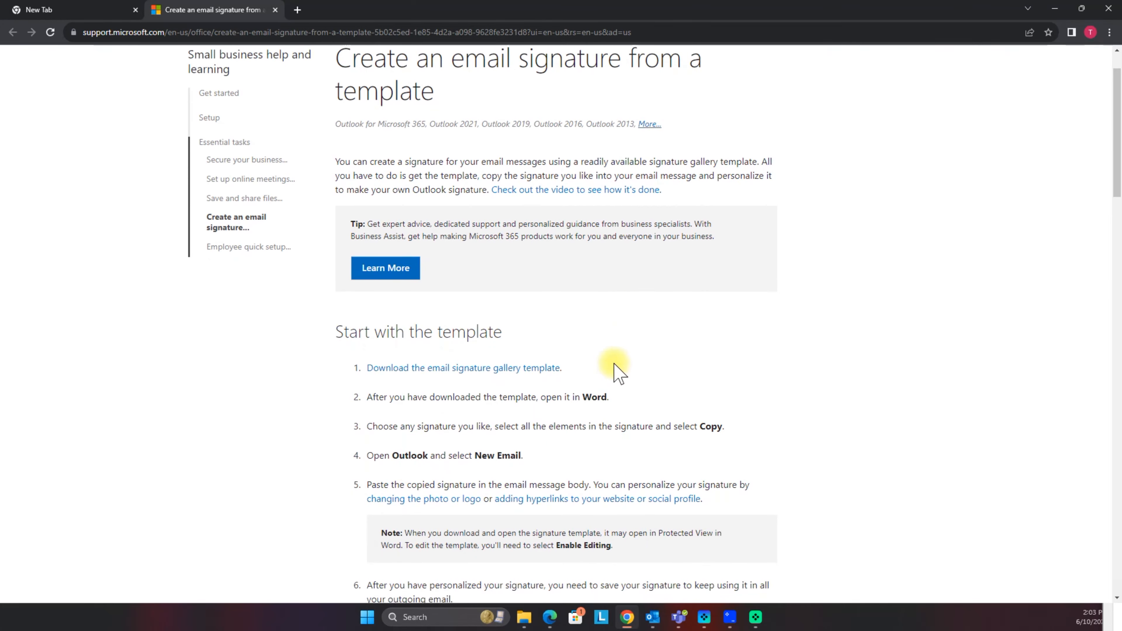
scroll(625, 338, down, 1)
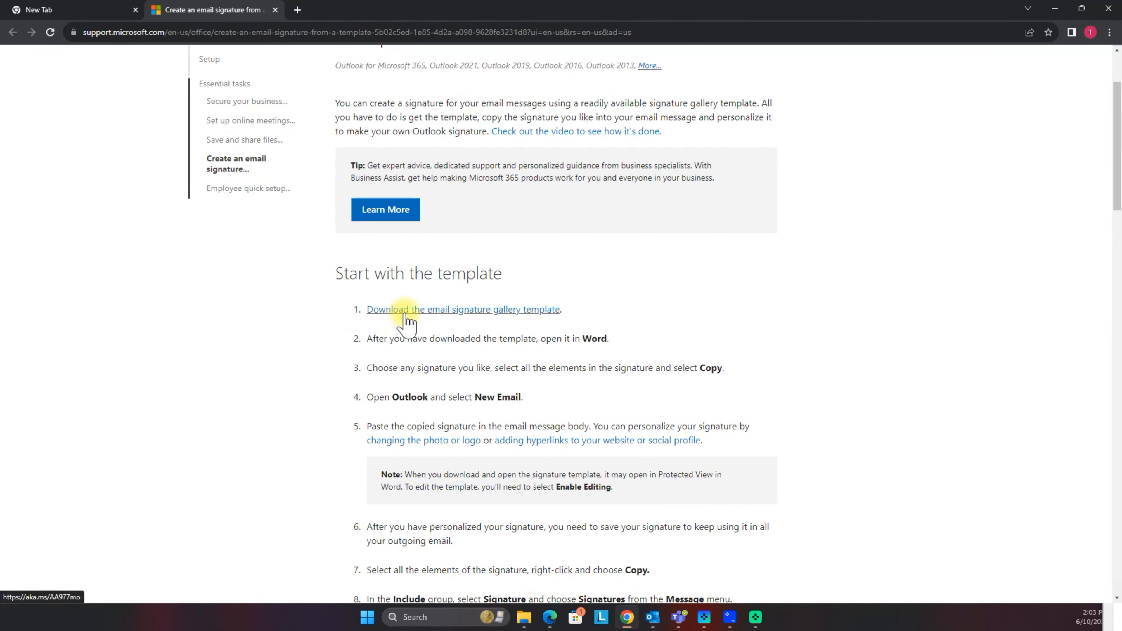
click(485, 315)
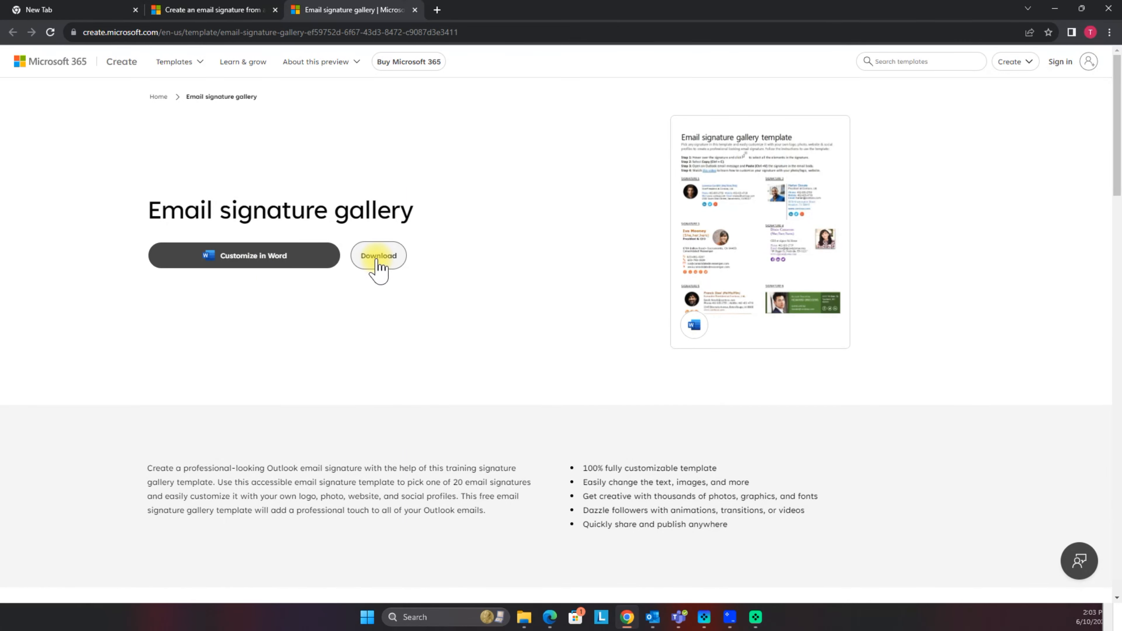
Step: Open the gallery template in Word for the web and select the SIGNATURE 1 table
click(228, 264)
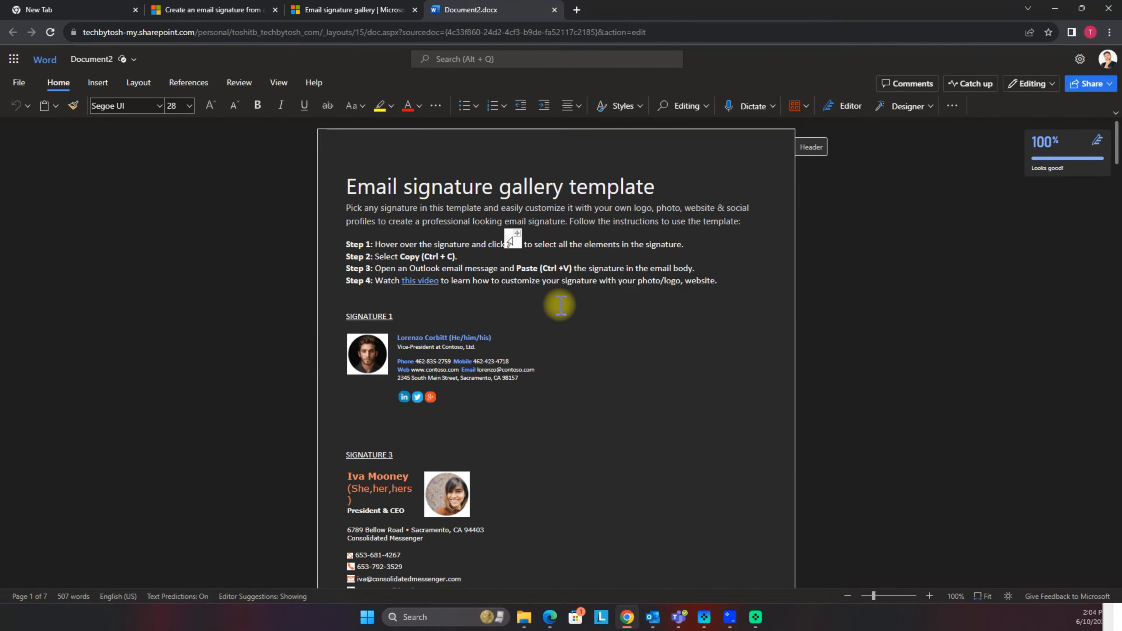
scroll(560, 305, down, 3)
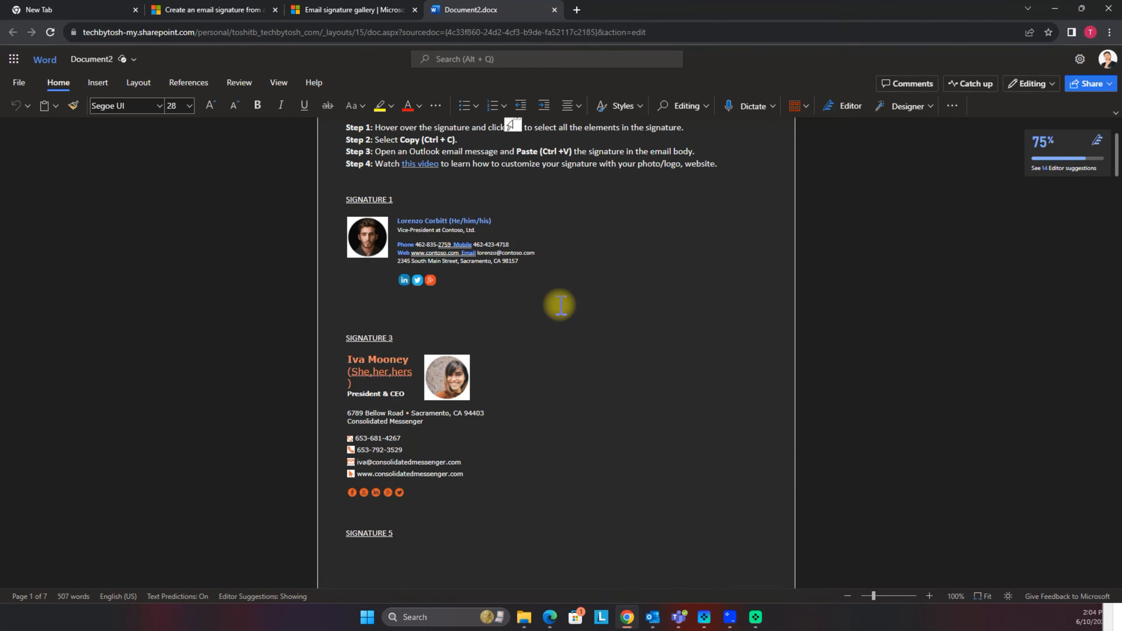
scroll(560, 305, up, 3)
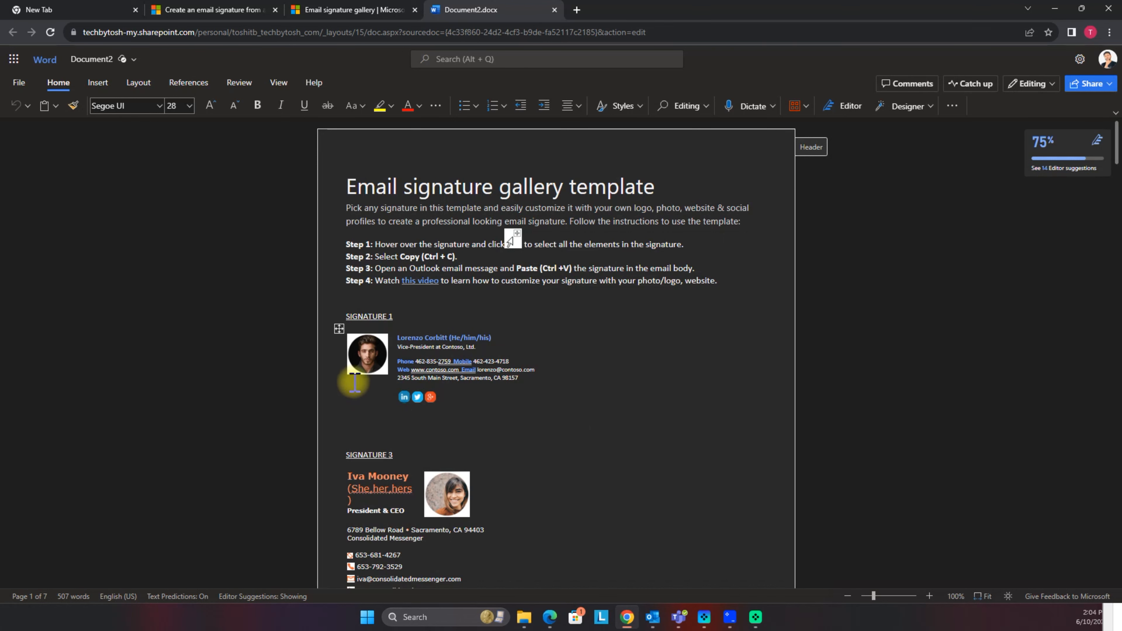
click(339, 329)
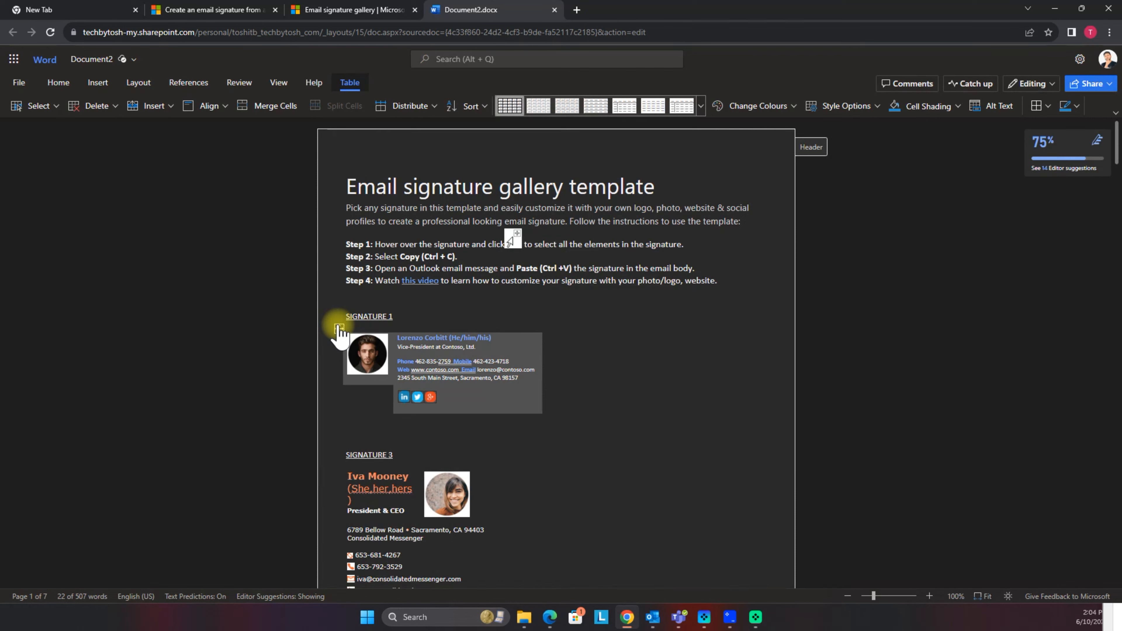
click(652, 617)
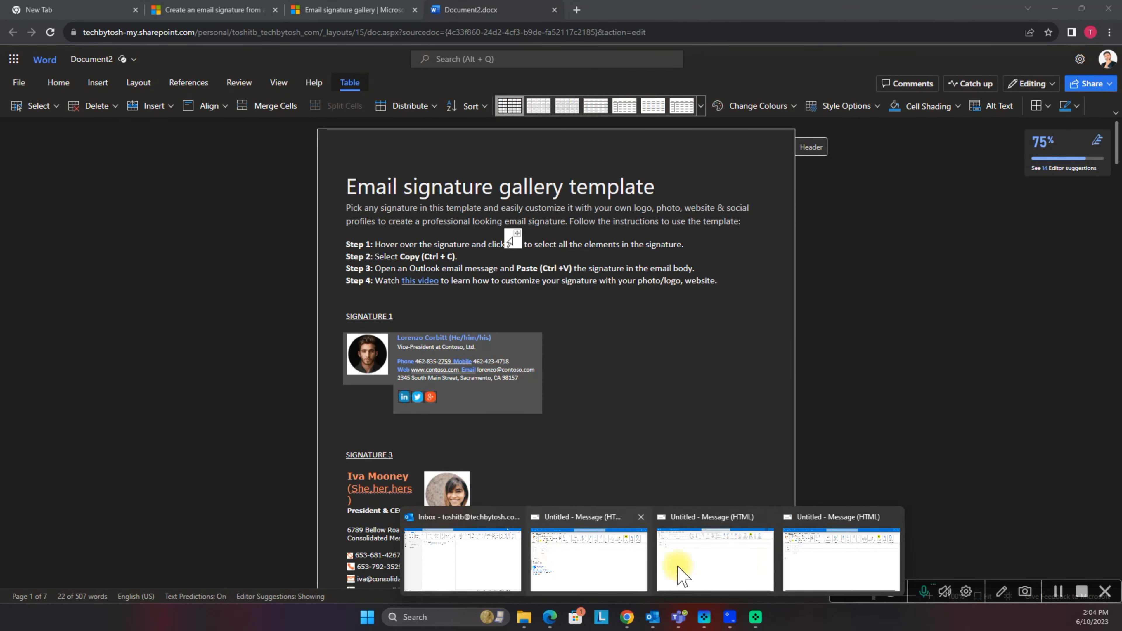
Step: Paste the template's sample signature (photo, contact lines, social icons) into the maximized untitled message
click(830, 570)
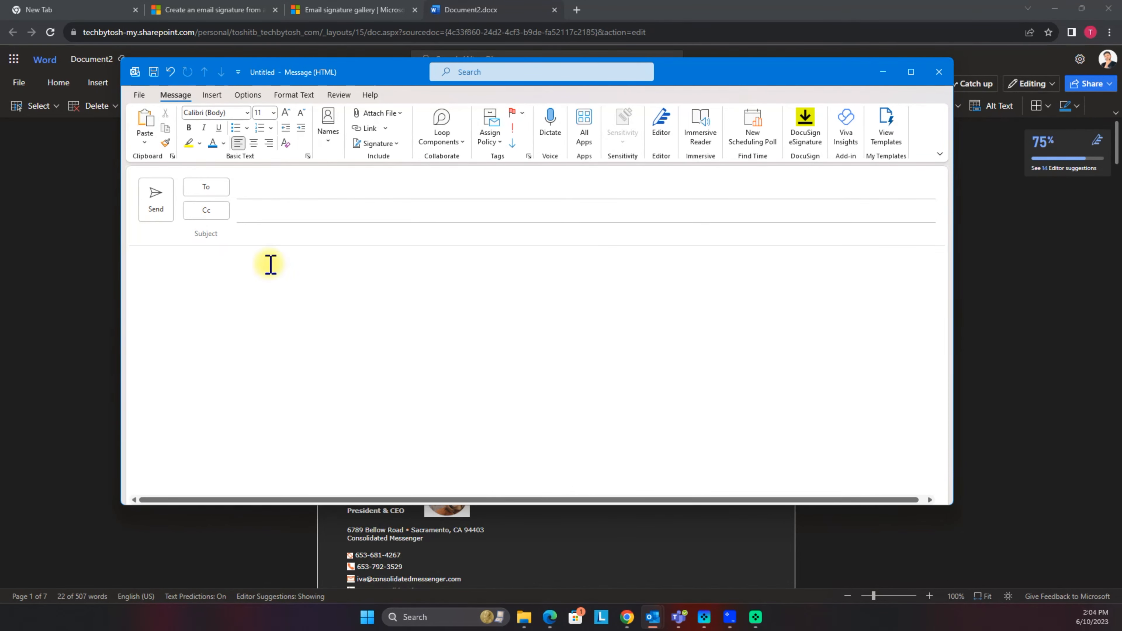
double_click(381, 70)
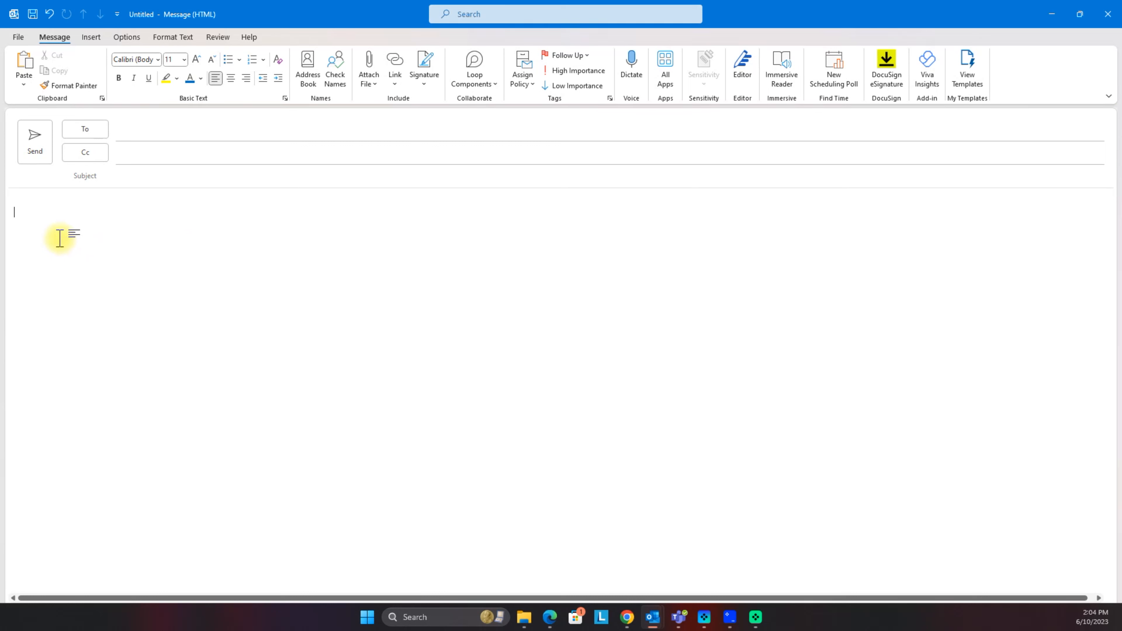
key(ctrl+v)
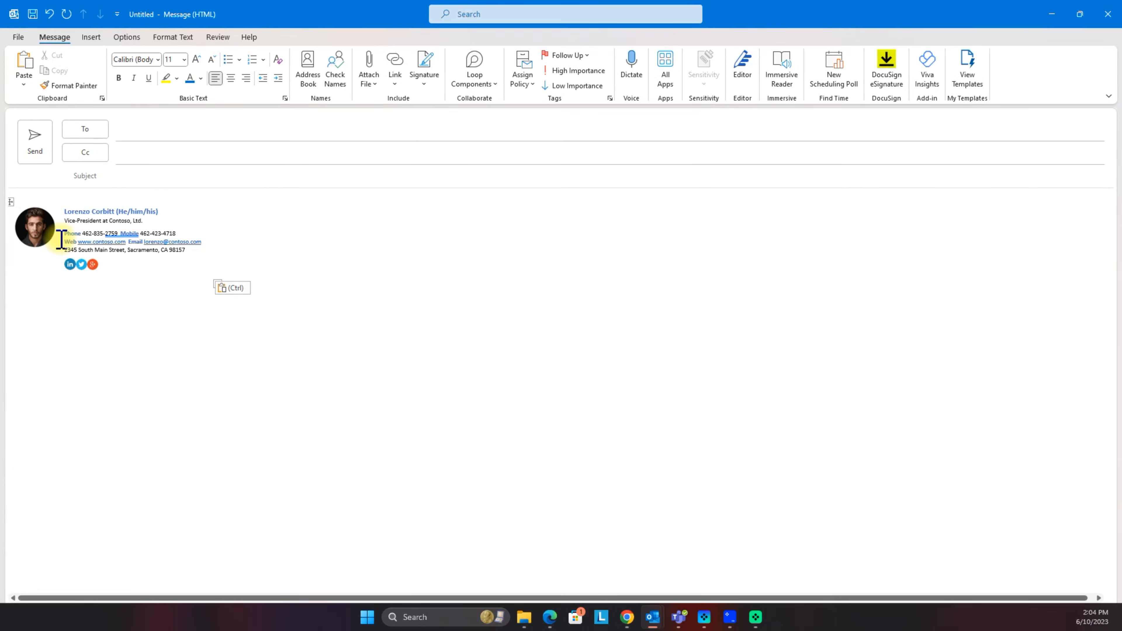
click(31, 284)
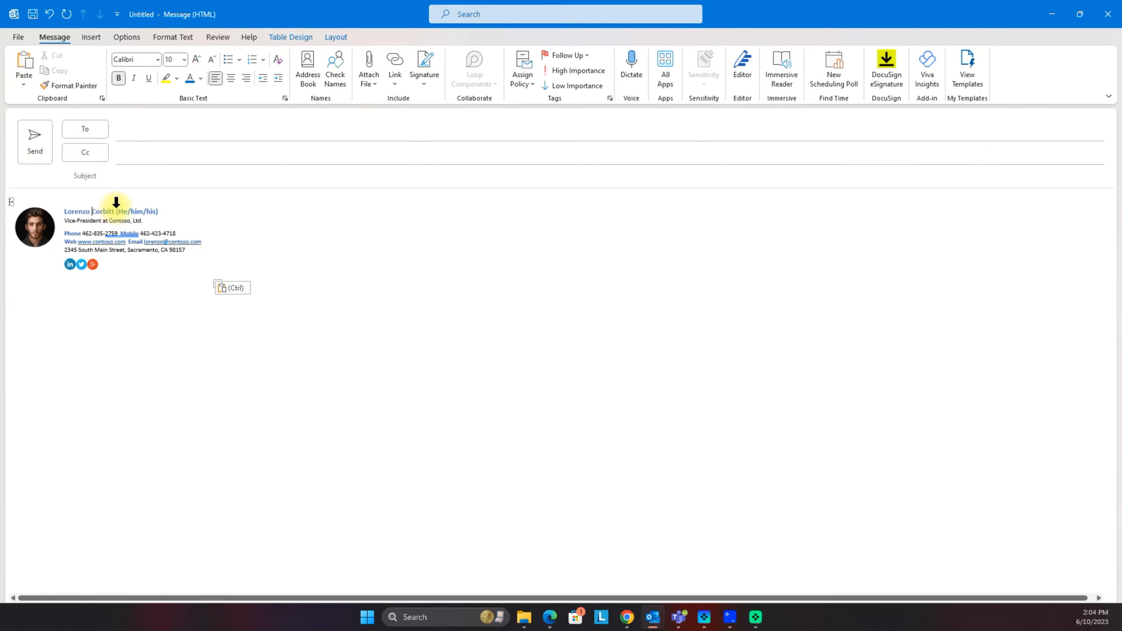
Step: Replace the signature's sample name with the sender's own full name, keeping the pronouns
drag(116, 210, 79, 211)
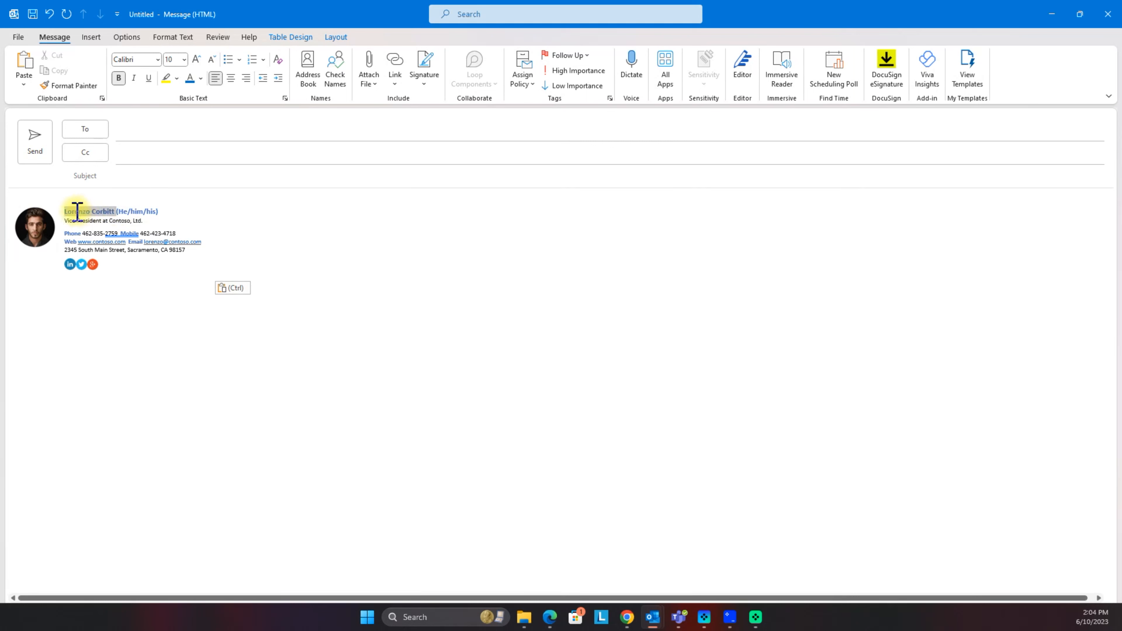
text(Toshit Bhardwaj)
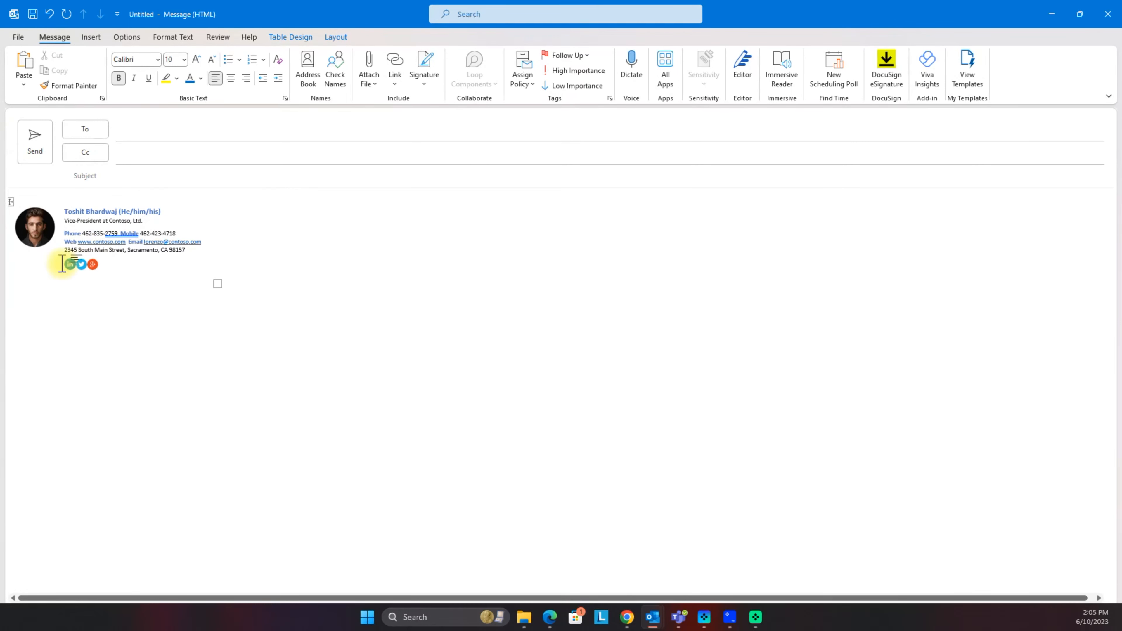
Step: Link the signature's Twitter icon to the sender's Twitter profile URL
click(80, 264)
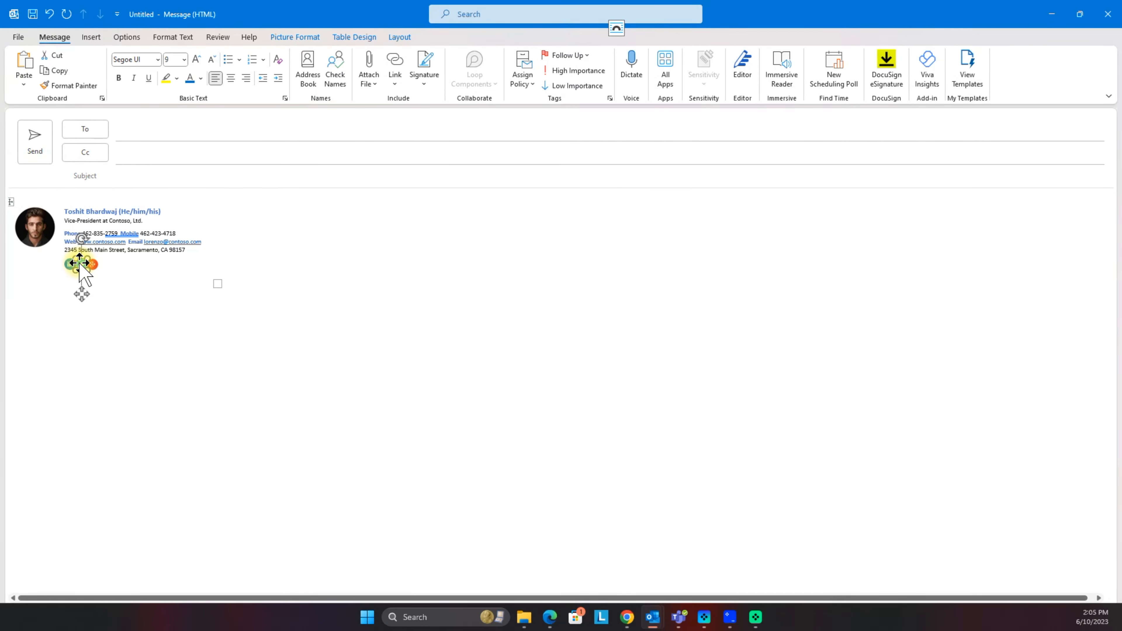
right_click(81, 270)
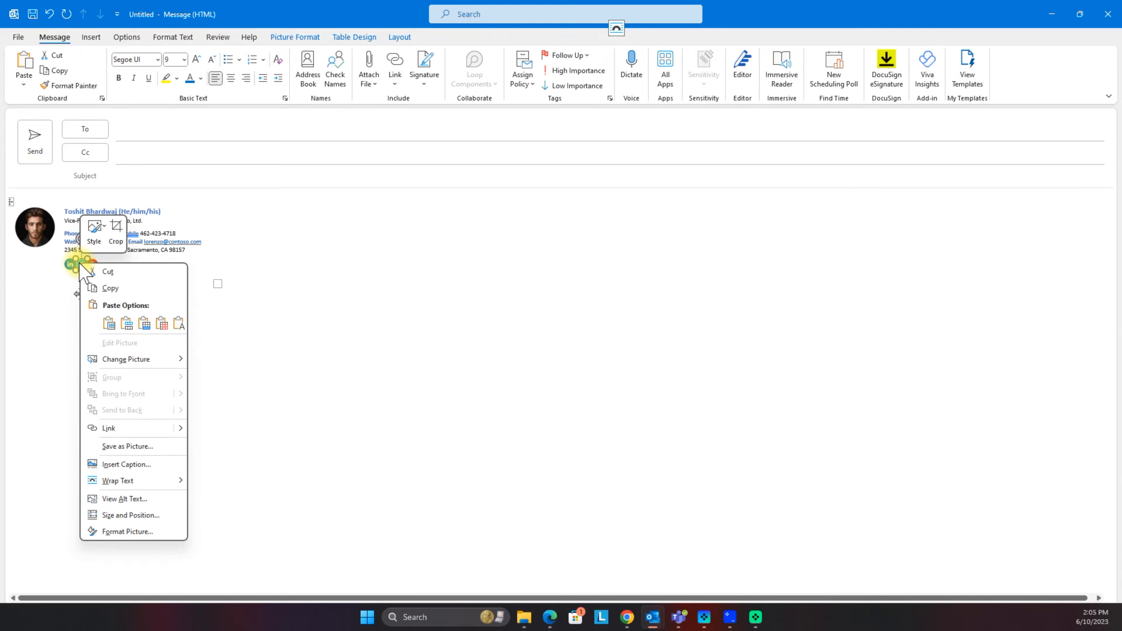
click(118, 428)
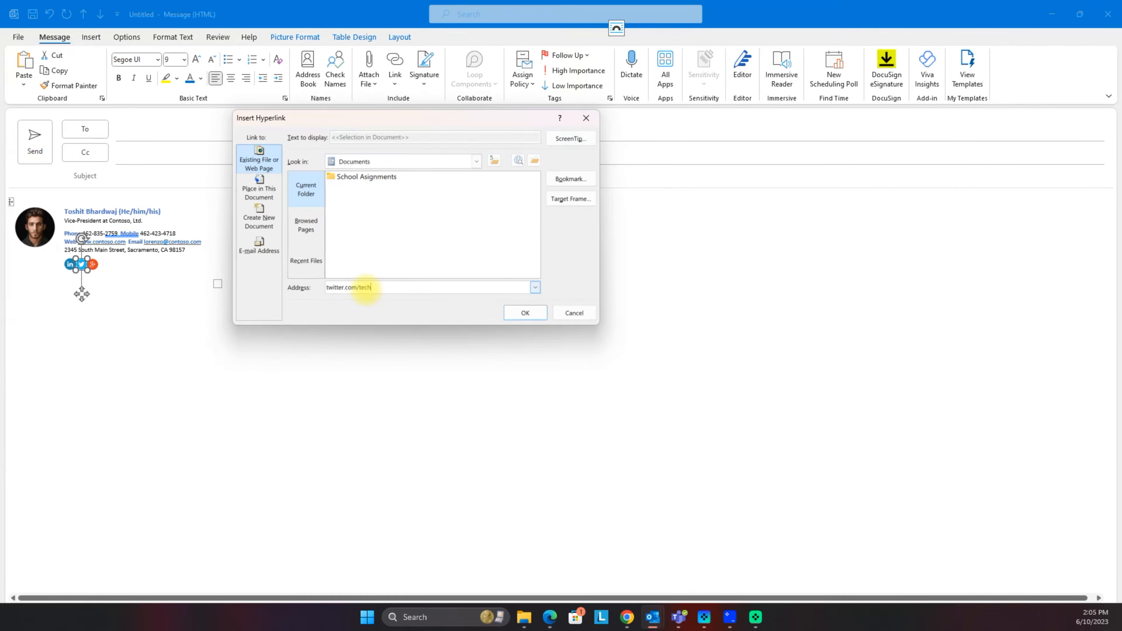
click(525, 312)
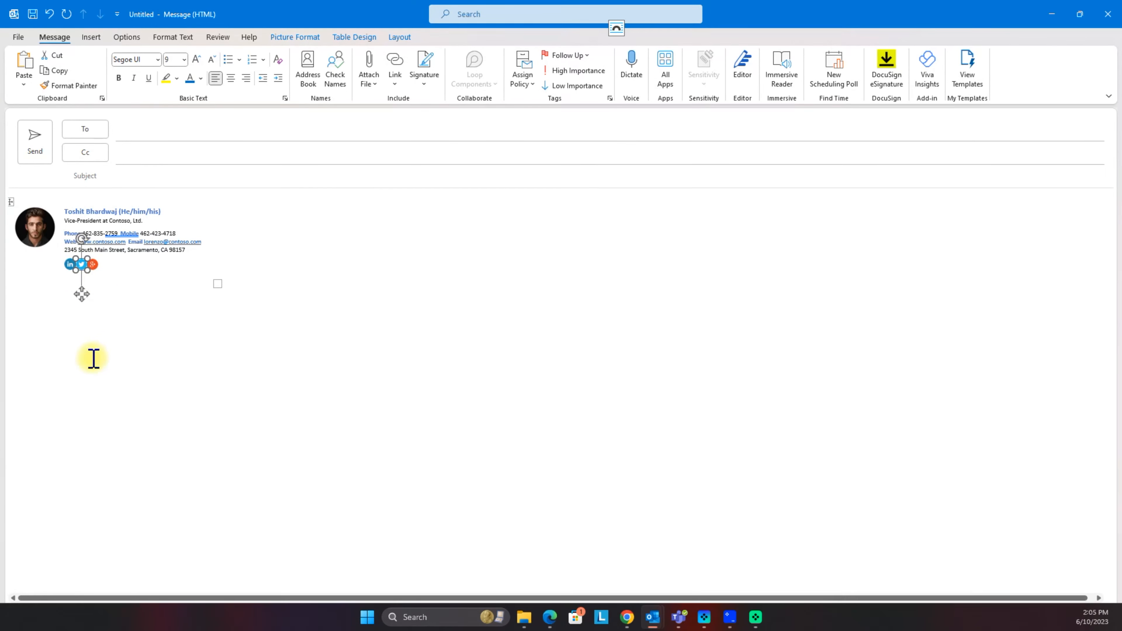
click(36, 237)
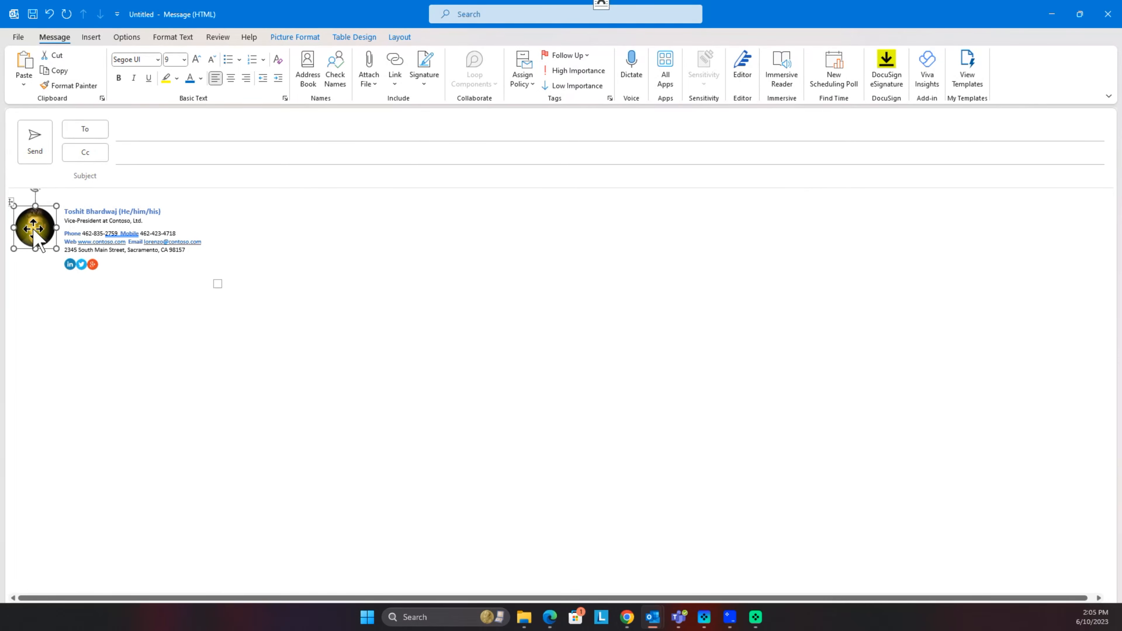
right_click(37, 240)
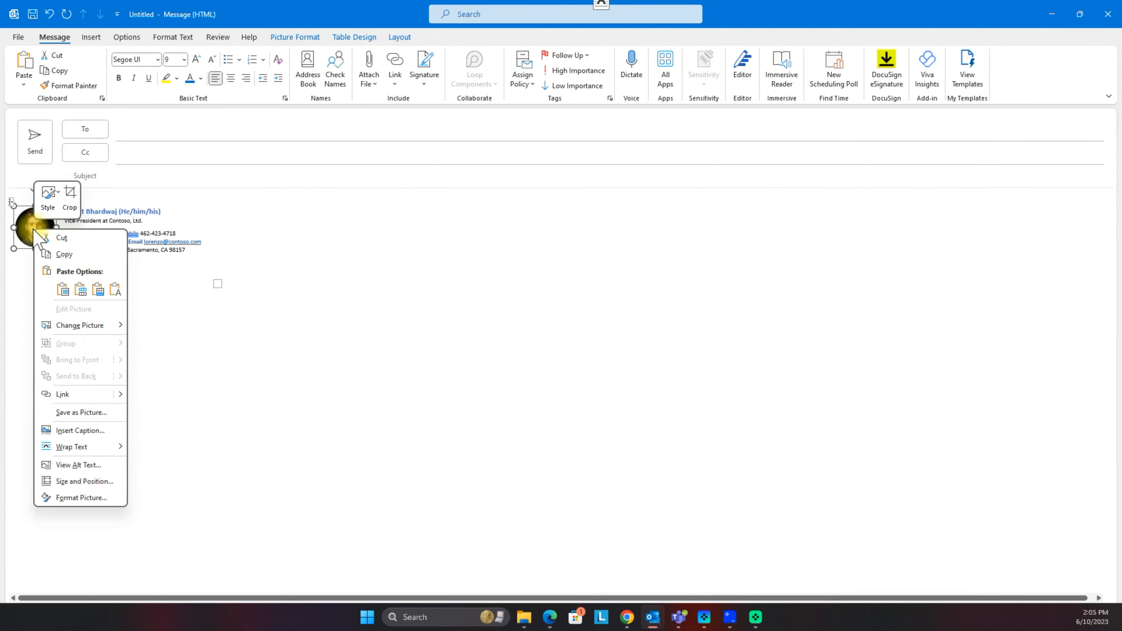
click(83, 329)
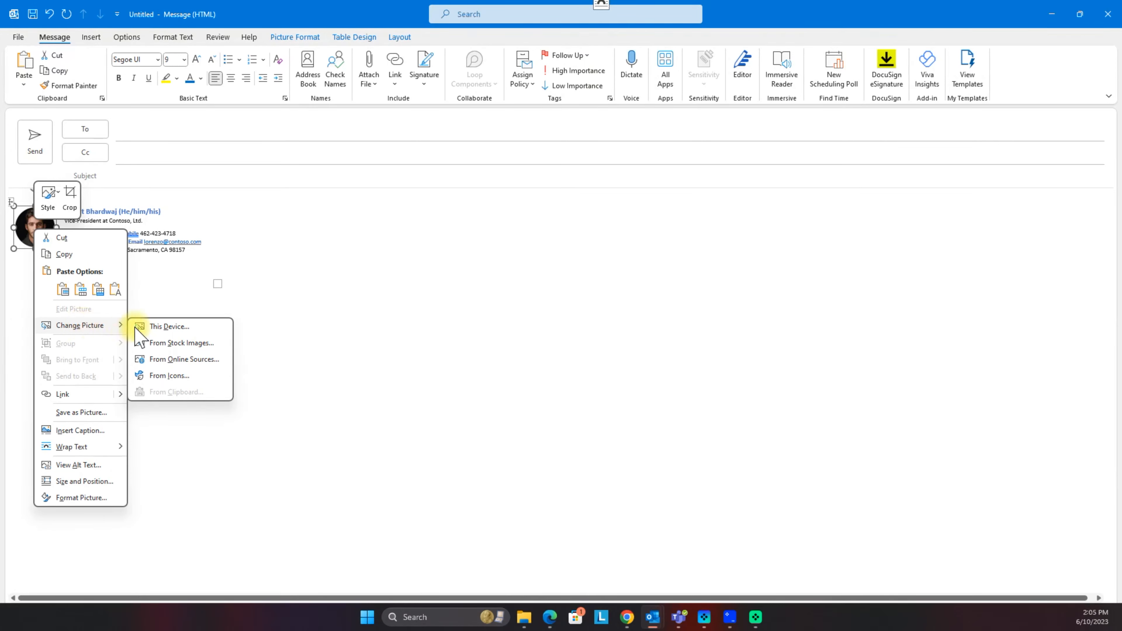
click(169, 327)
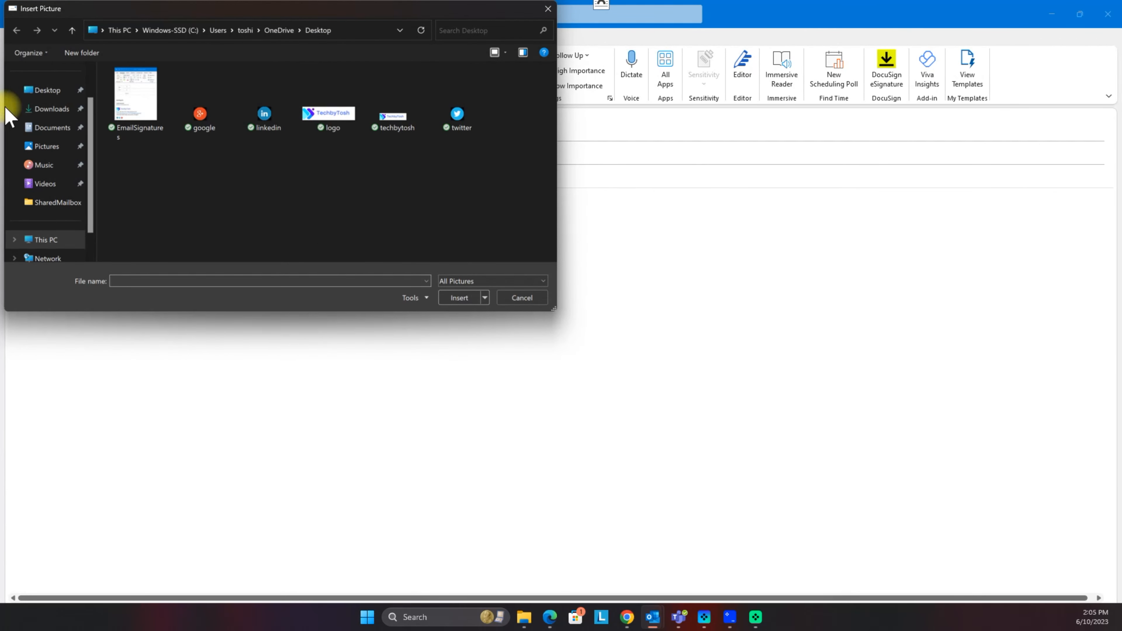
click(51, 109)
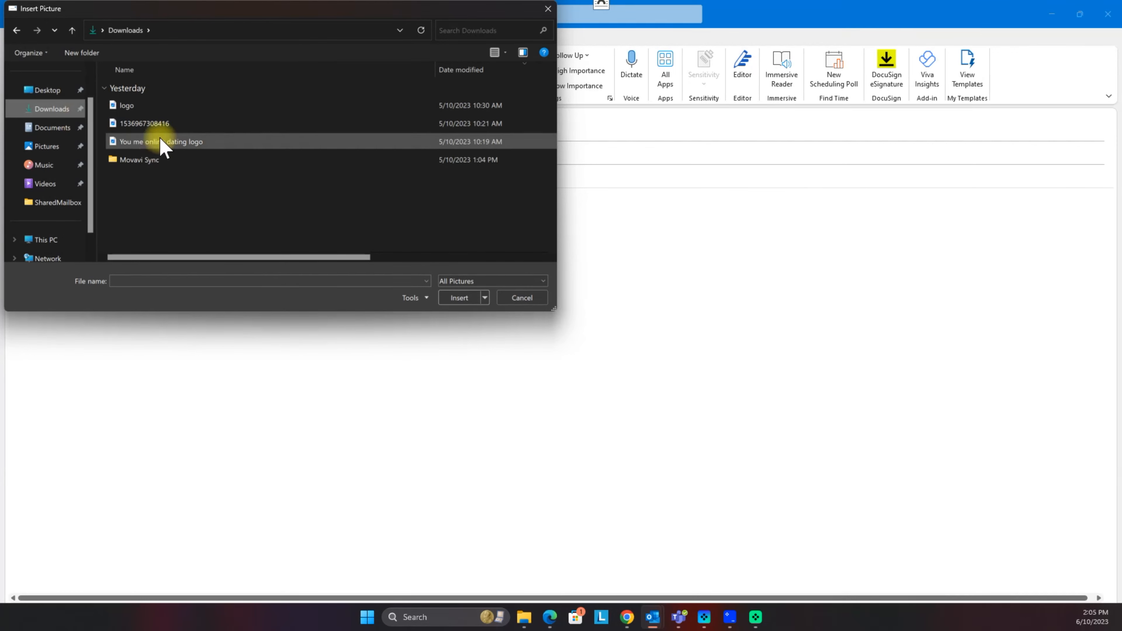
click(142, 128)
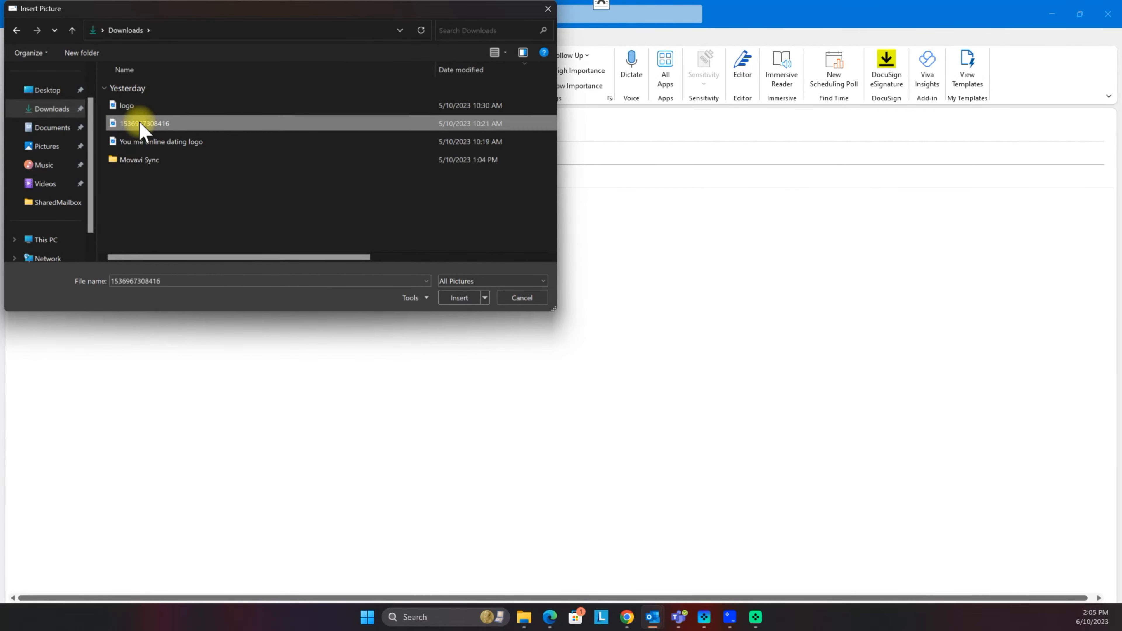
click(459, 297)
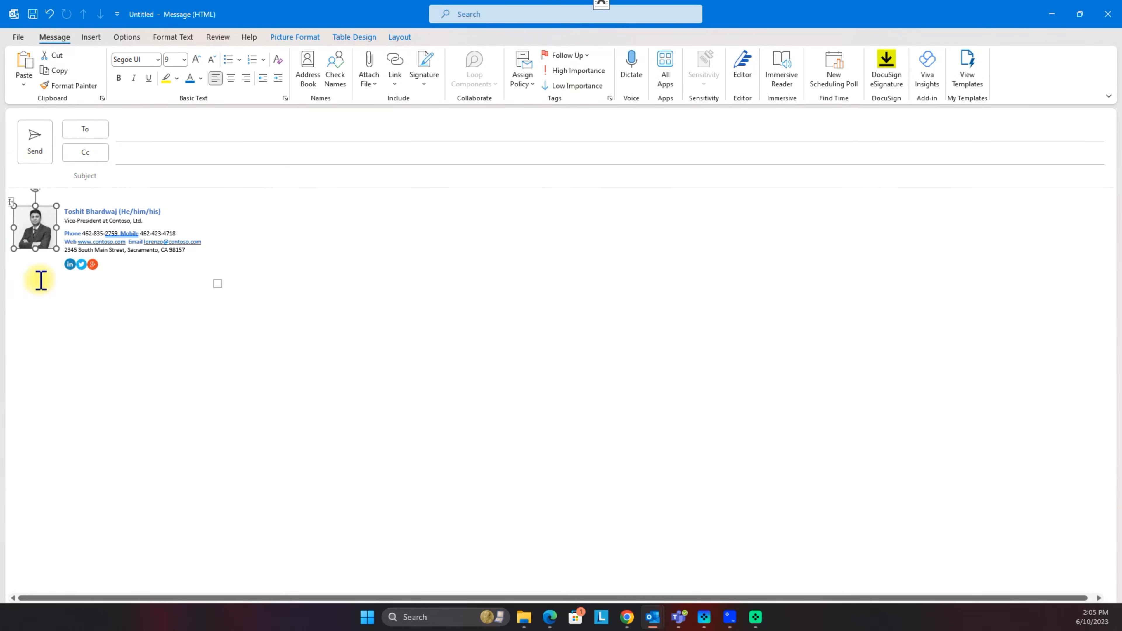
click(52, 300)
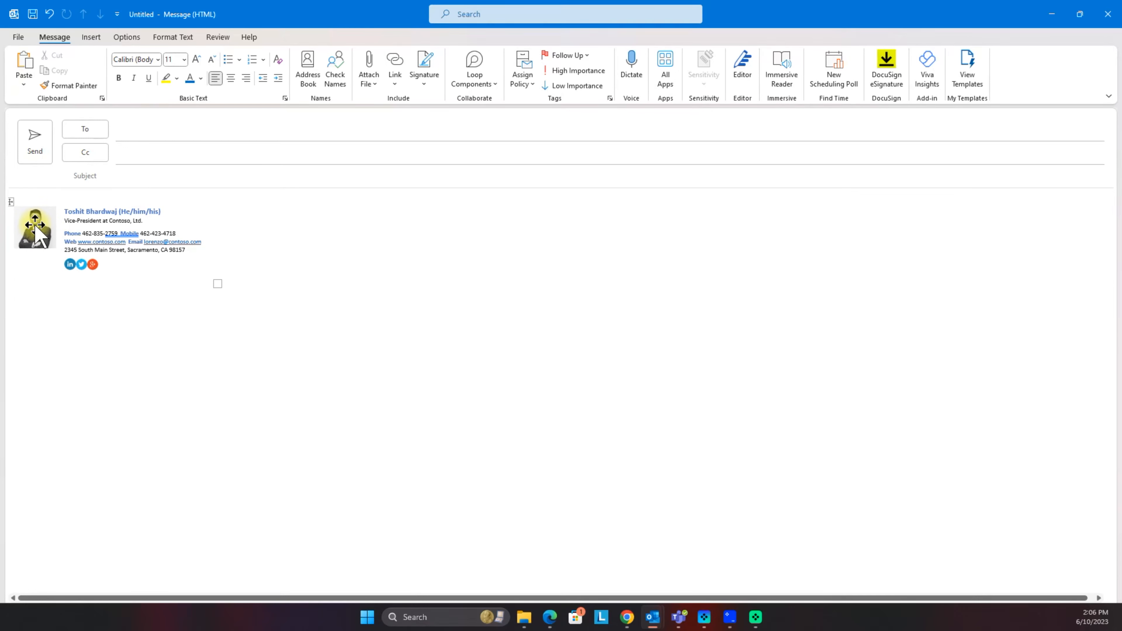
Step: Crop the signature photo to an oval and enlarge it from 1.91 cm to 2.49 cm
click(28, 231)
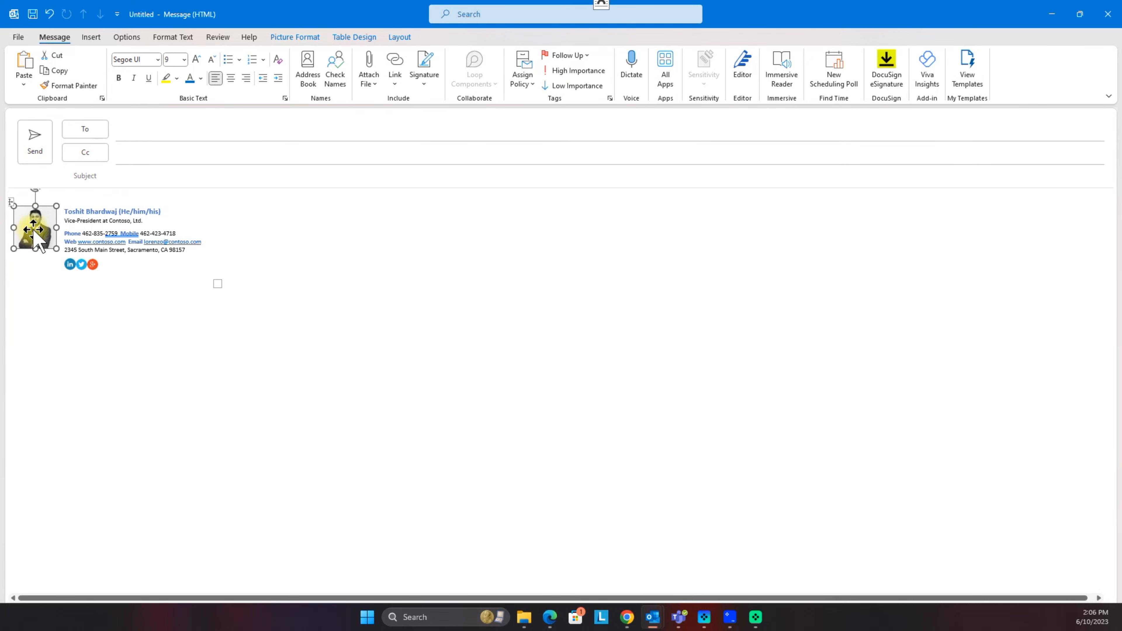
click(300, 39)
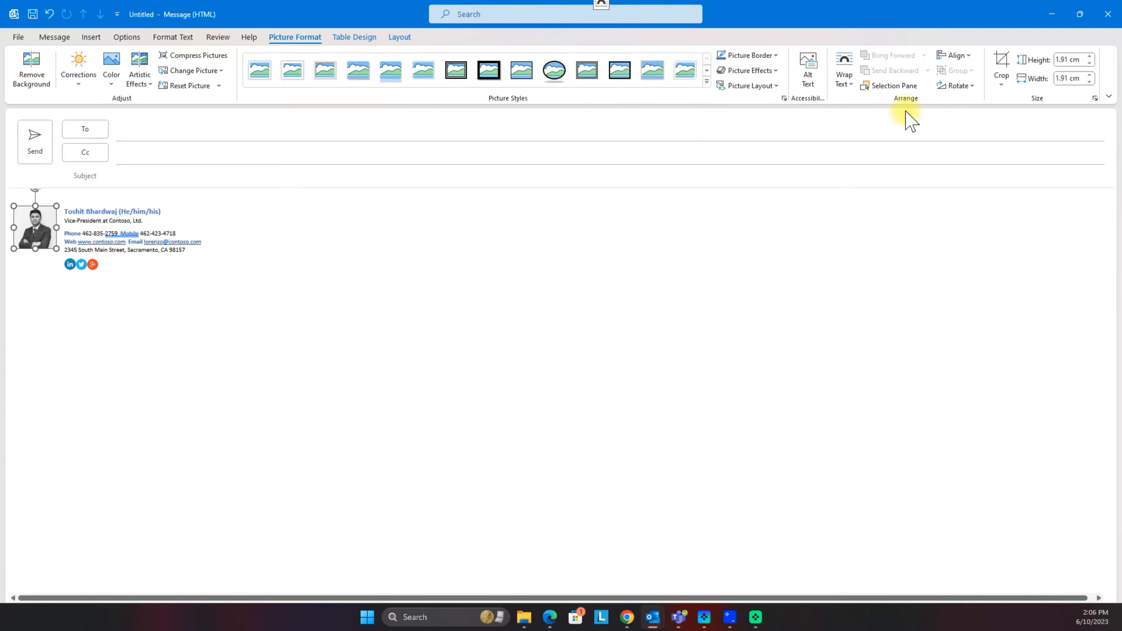
click(1001, 85)
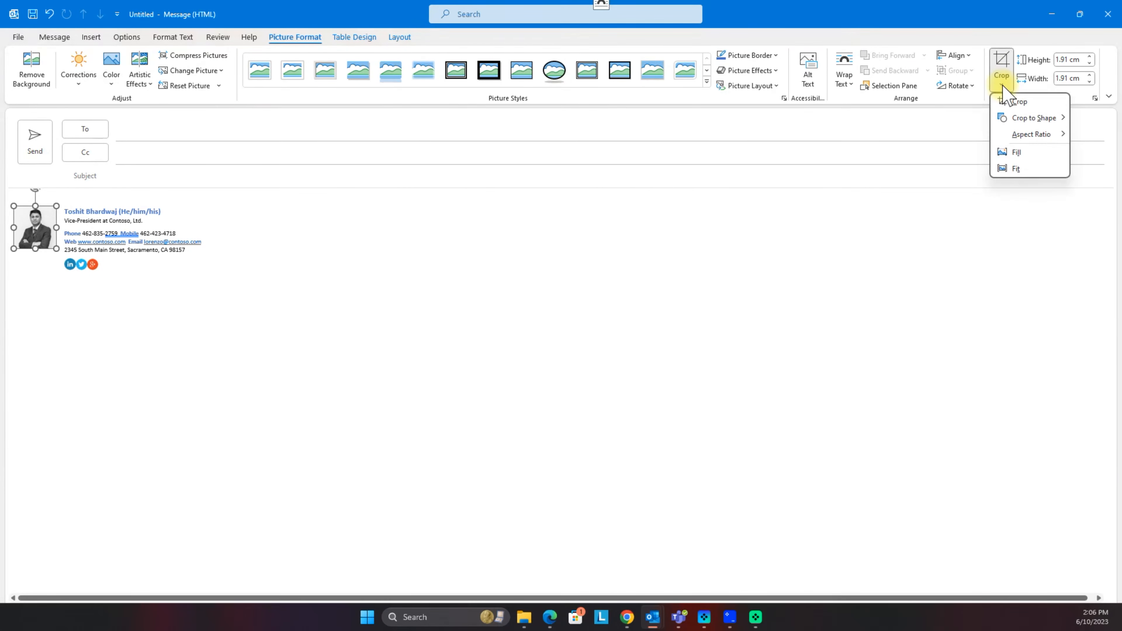
mouse_move(1039, 120)
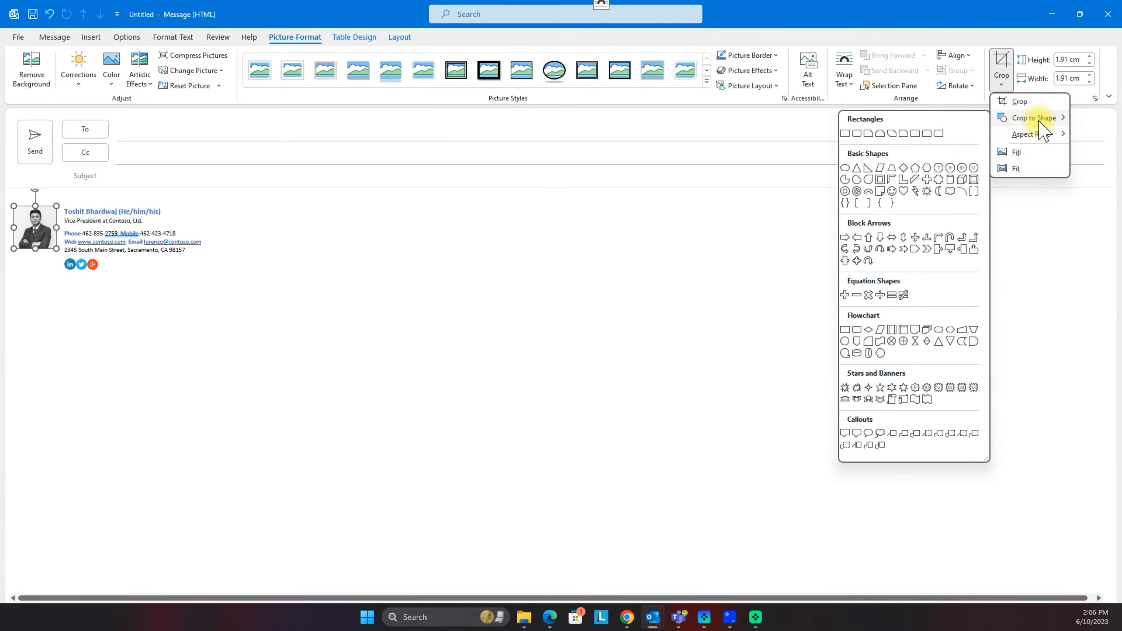
click(844, 169)
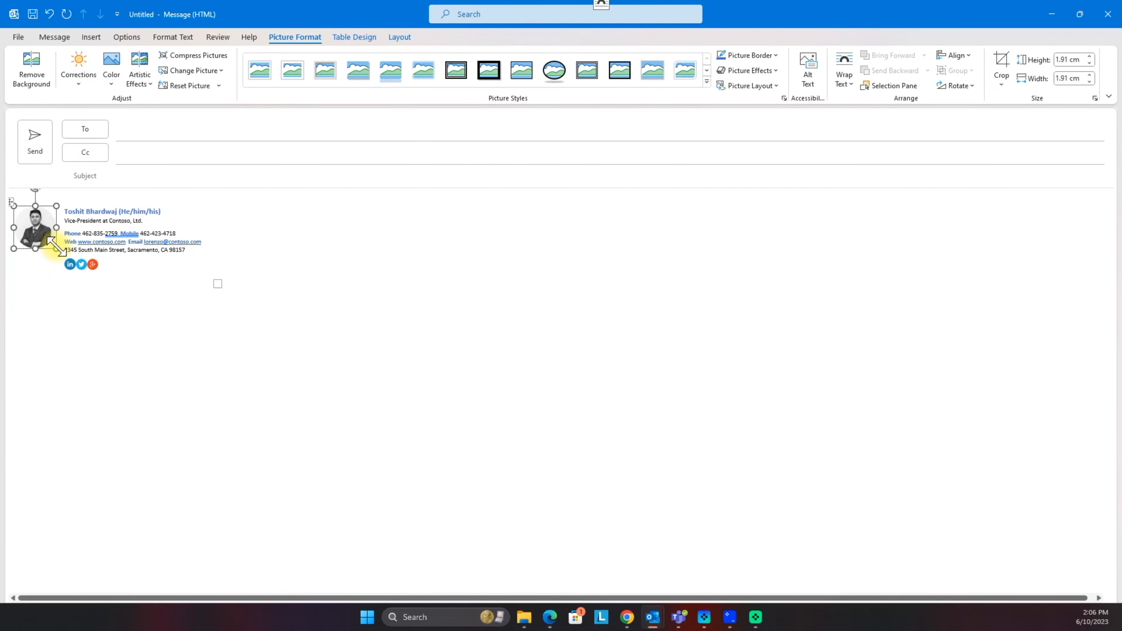
drag(57, 248, 69, 261)
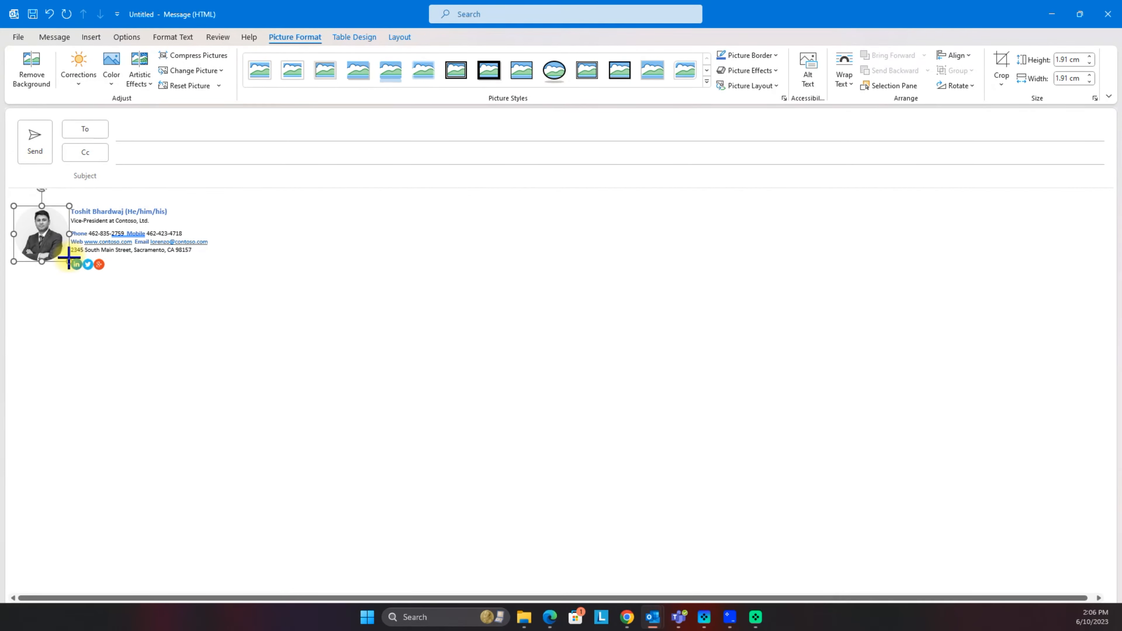
click(66, 333)
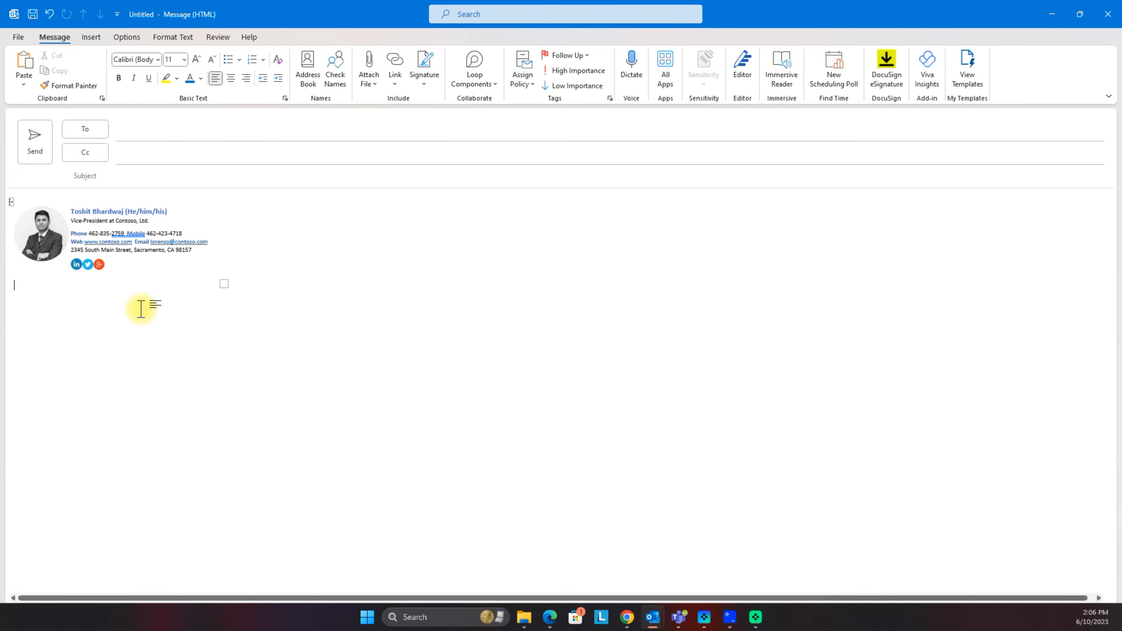
Step: Copy the edited signature block and create a new, empty second signature in Signatures settings
drag(179, 290, 4, 221)
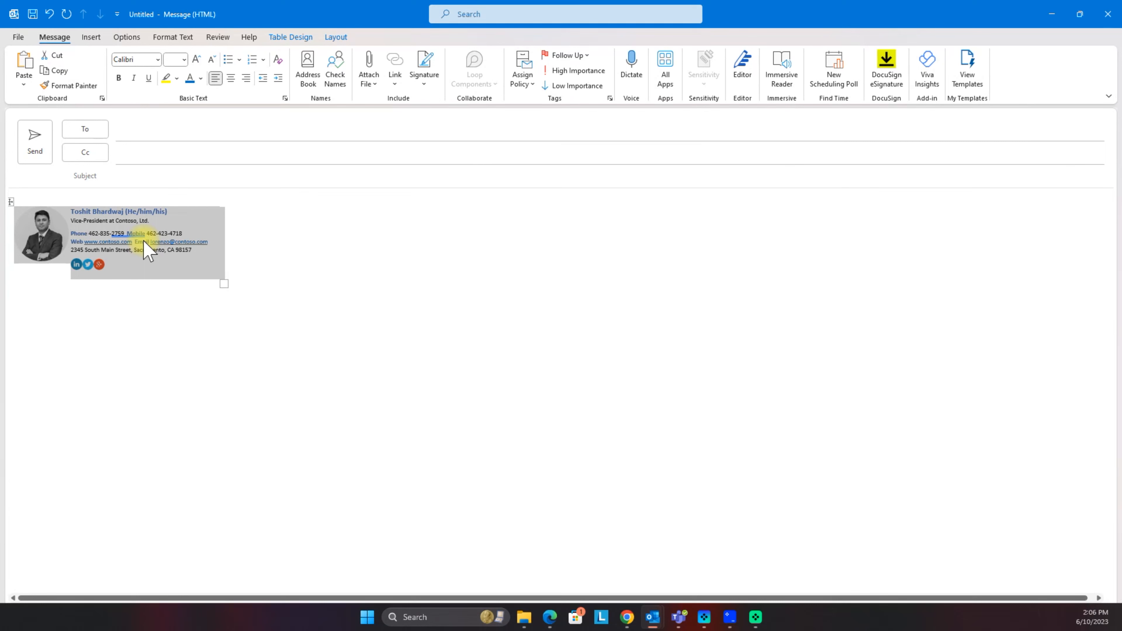
click(358, 251)
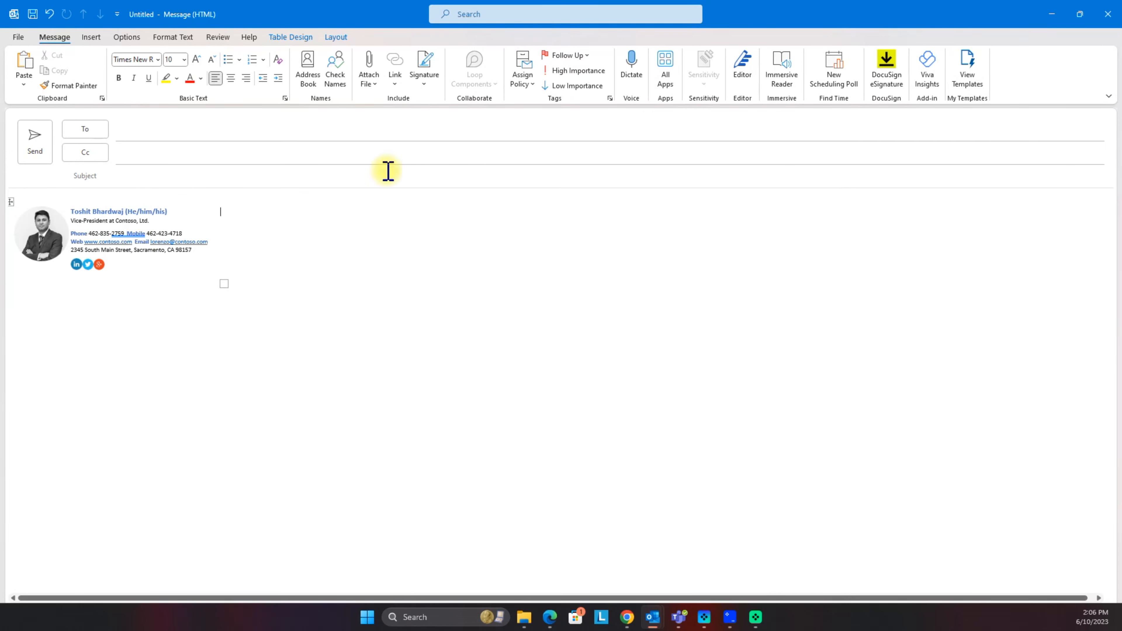
click(427, 71)
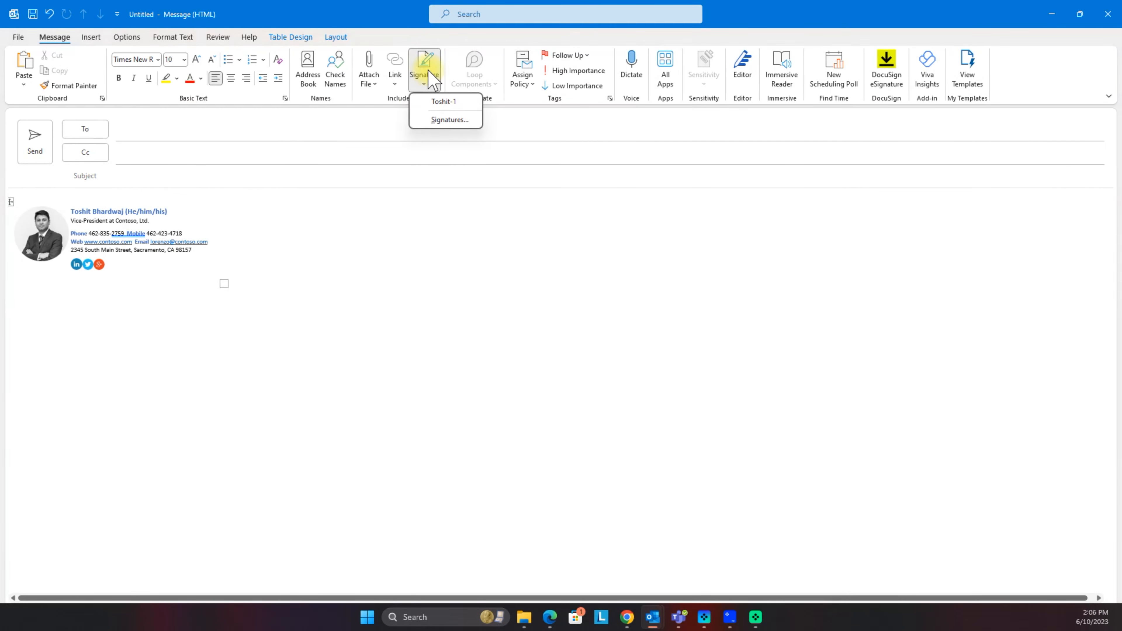
click(449, 120)
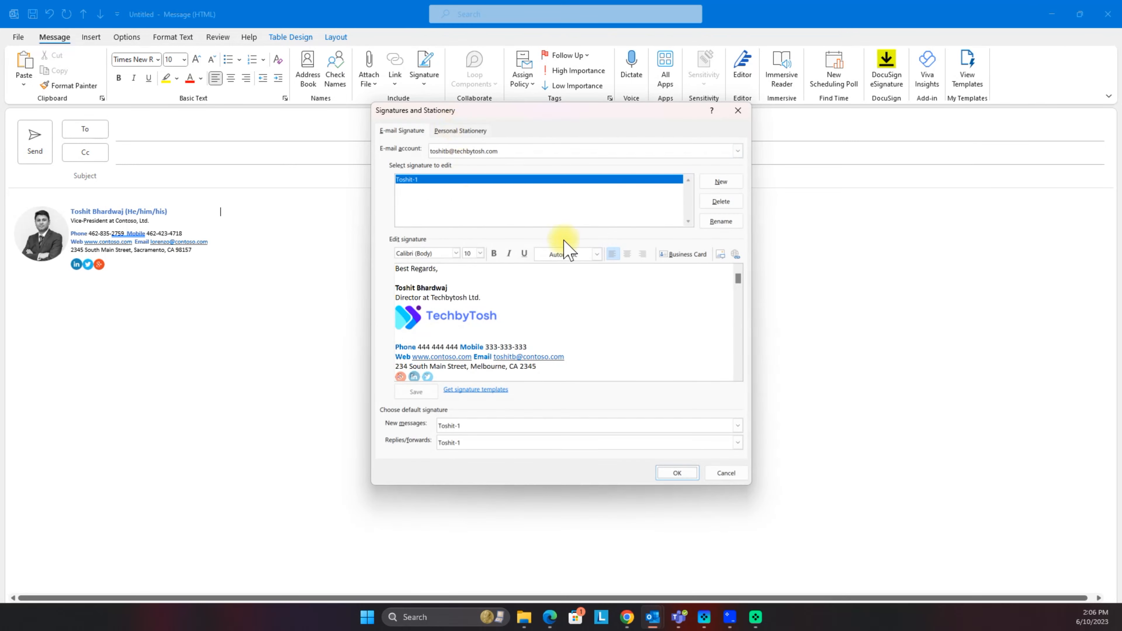
click(730, 184)
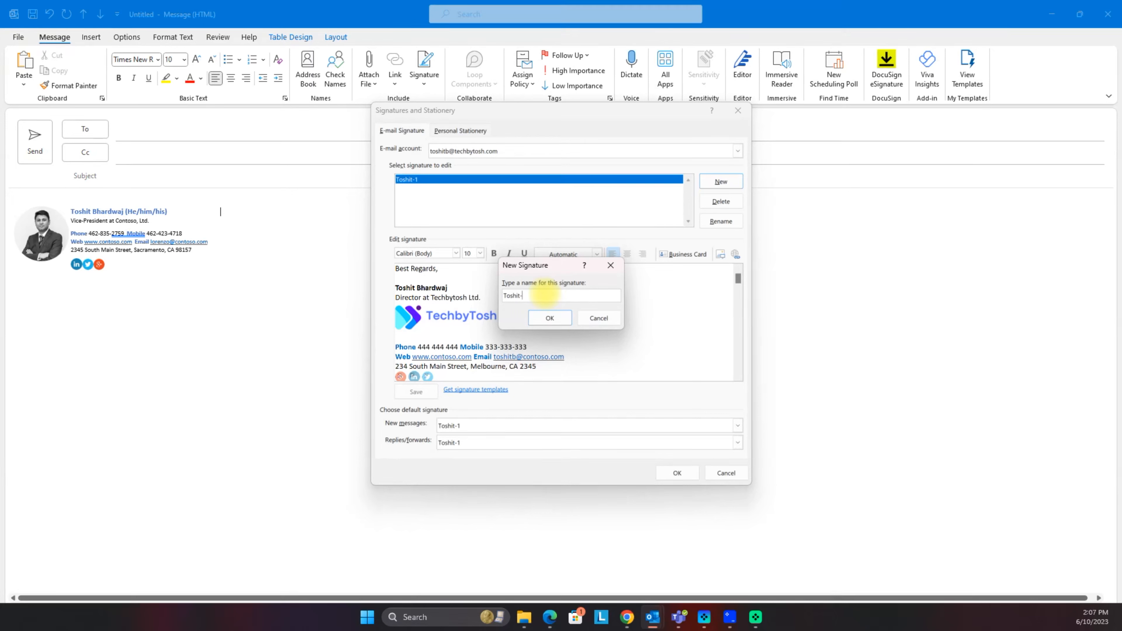
click(549, 318)
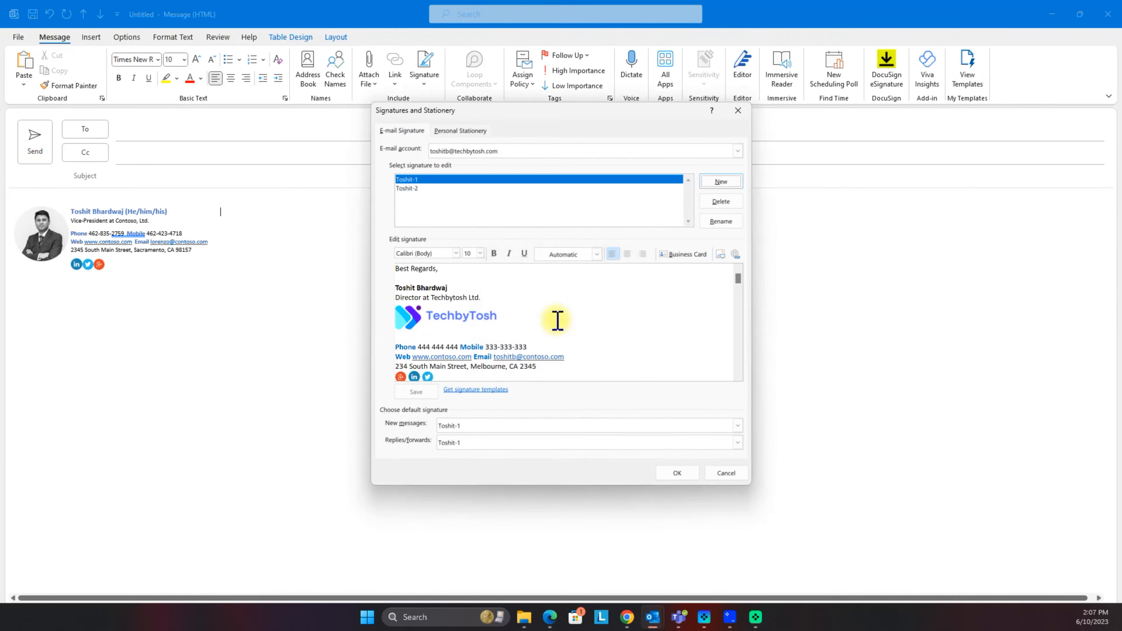
click(412, 188)
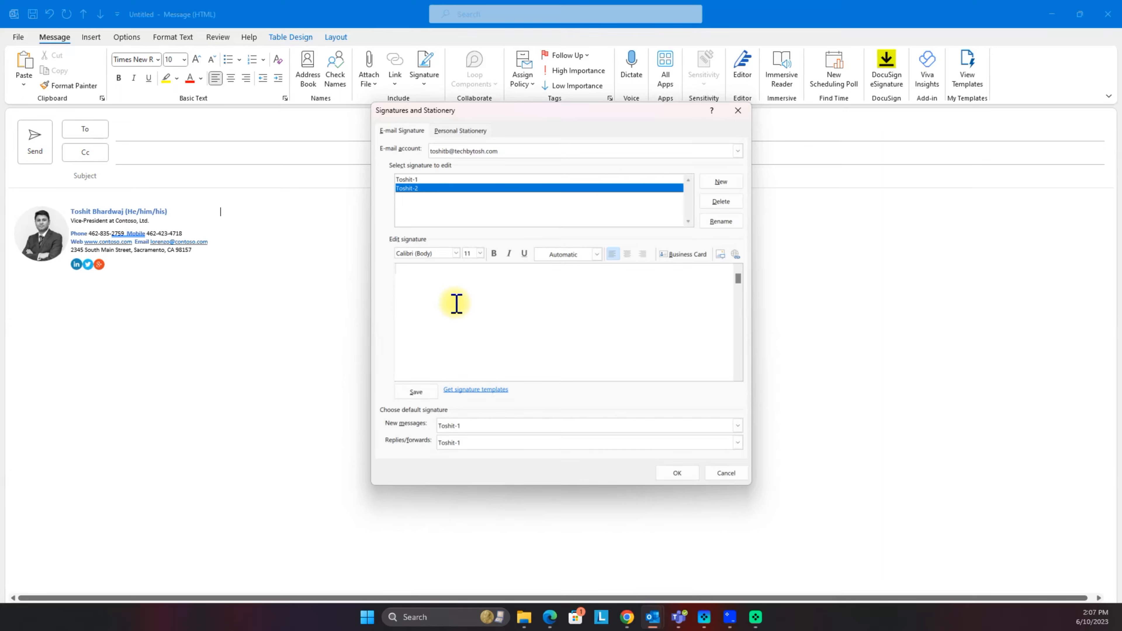
Step: Paste the block into the new signature and make it default for new messages and replies/forwards
key(ctrl+v)
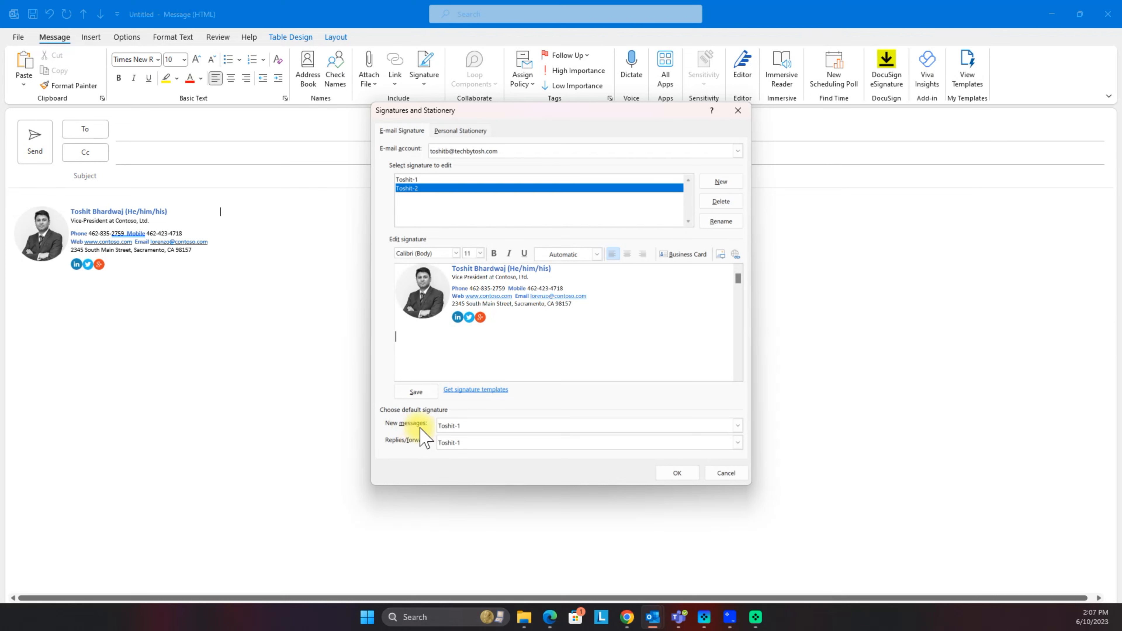
click(469, 425)
click(462, 455)
click(467, 443)
click(465, 471)
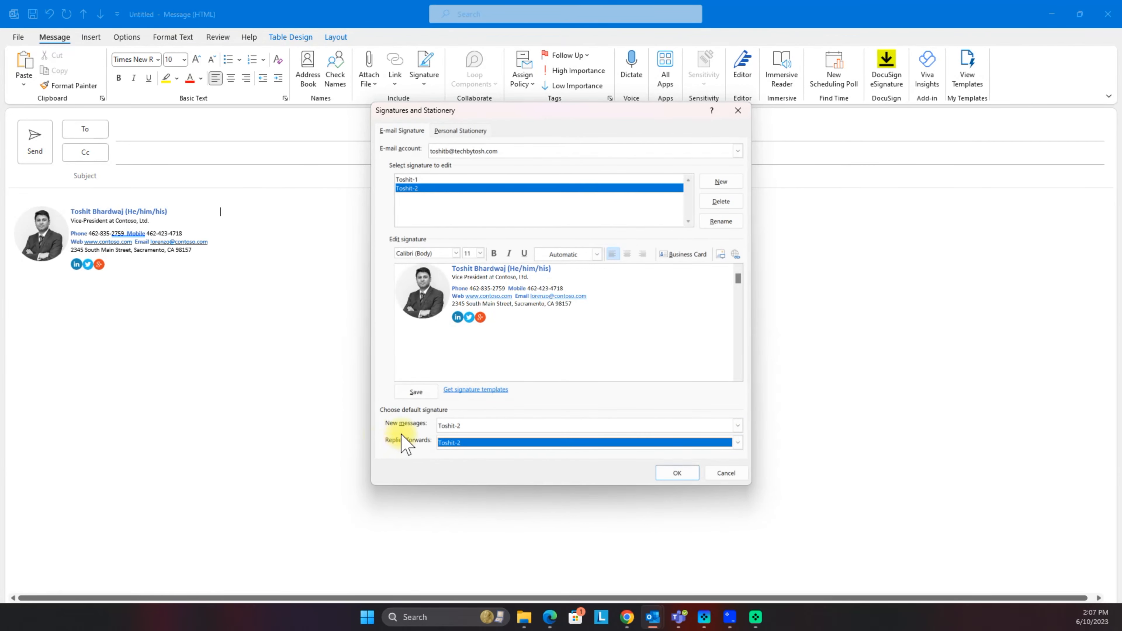
click(672, 473)
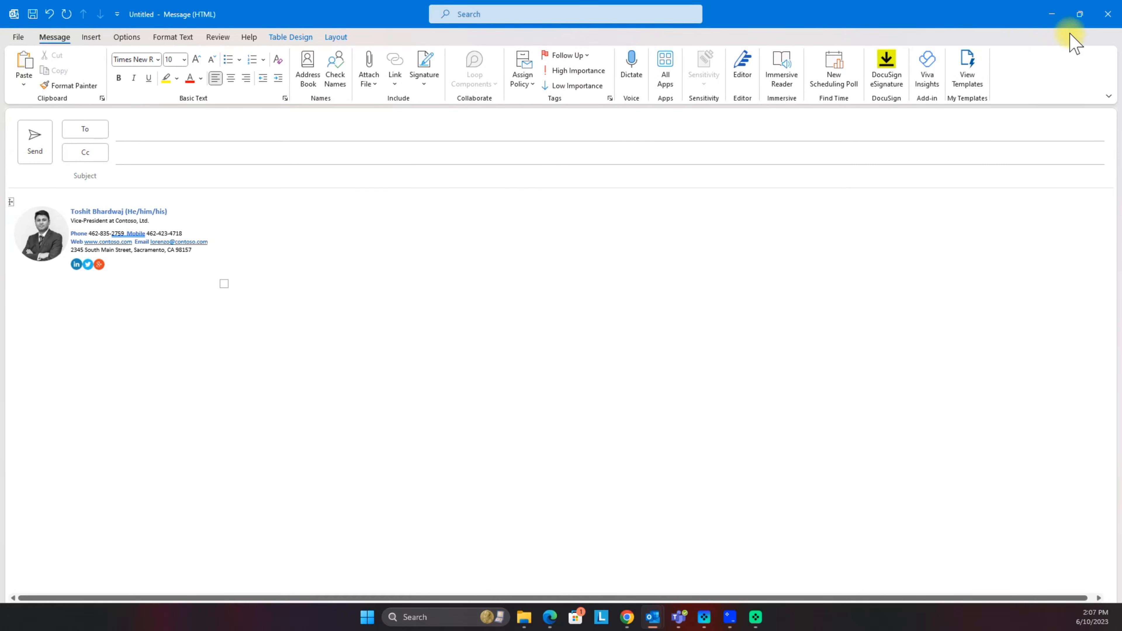
Step: Discard the draft, start a new email, and switch its signature to the original logo signature
click(1108, 15)
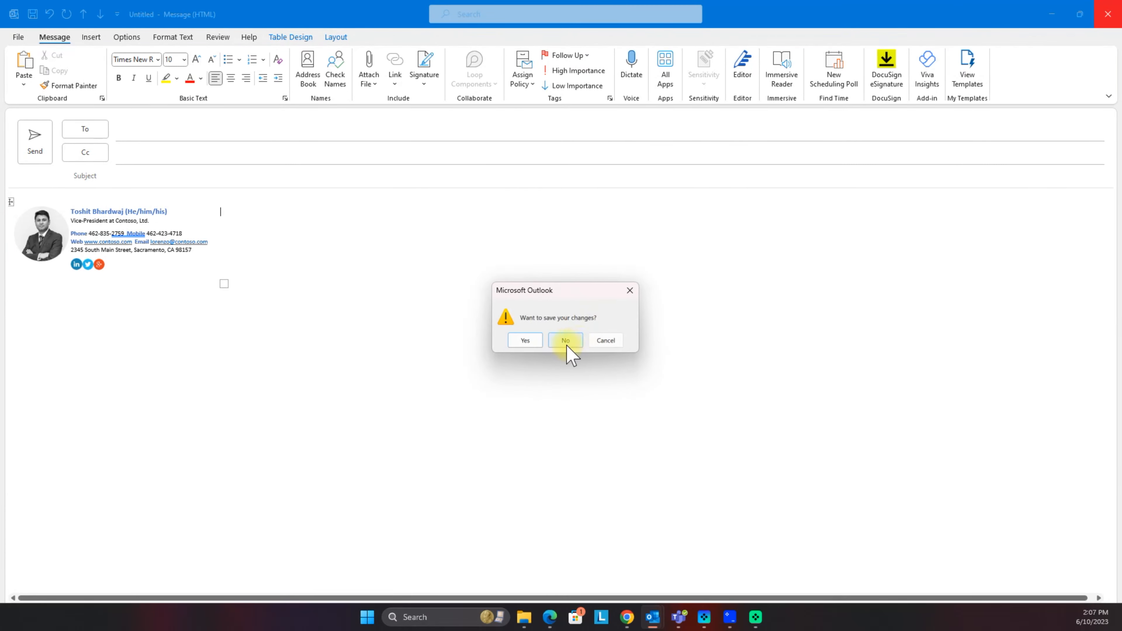
click(566, 344)
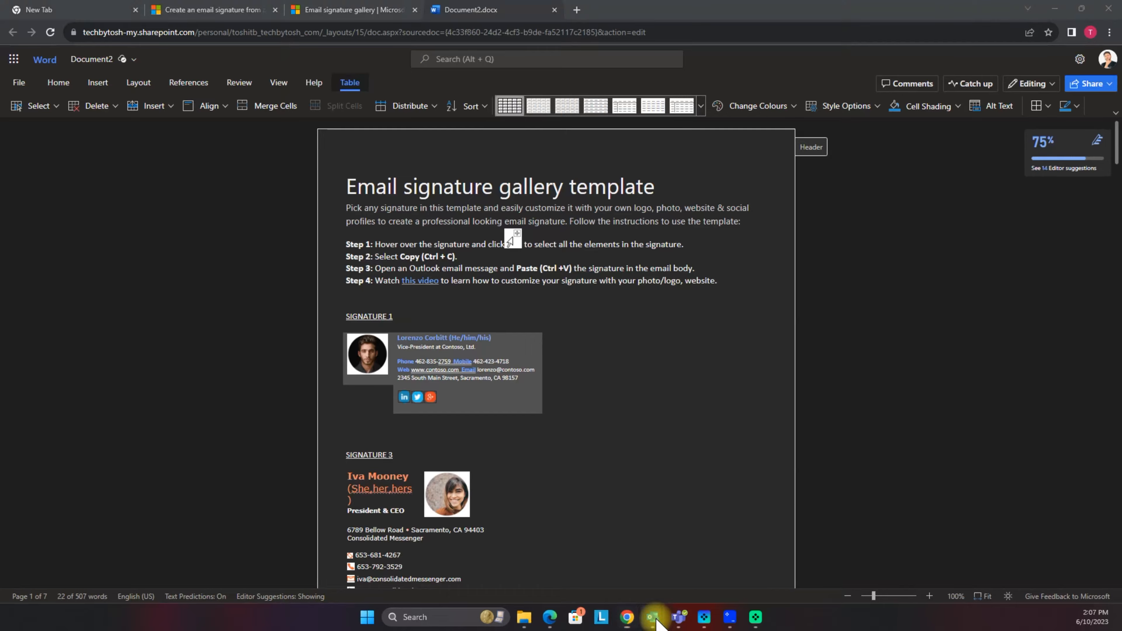
mouse_move(653, 617)
click(534, 557)
click(51, 73)
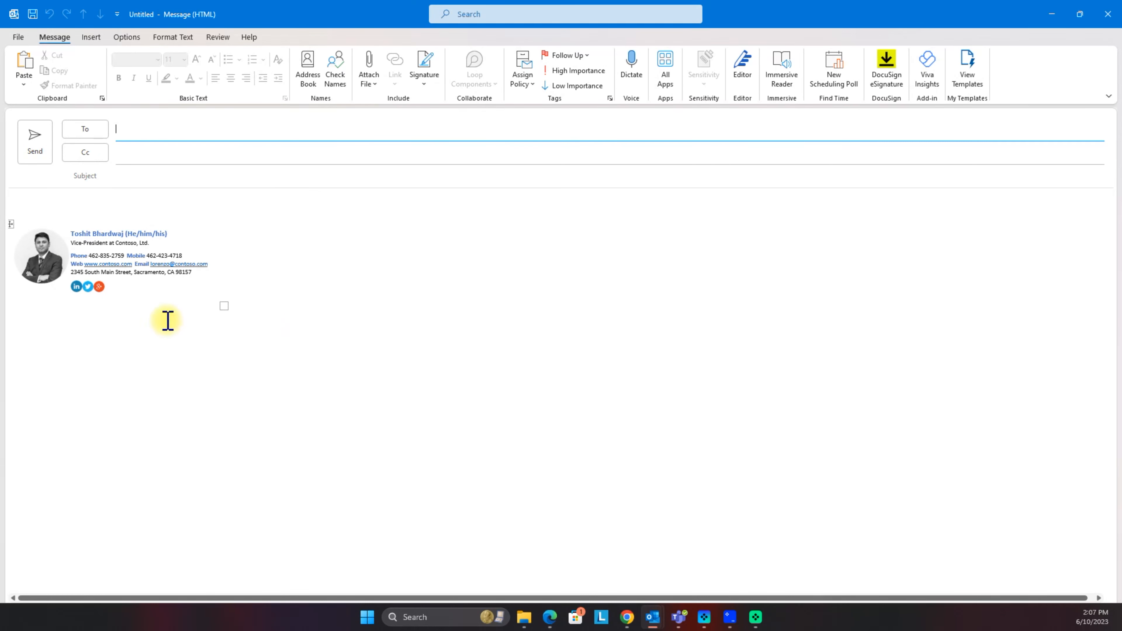
click(425, 86)
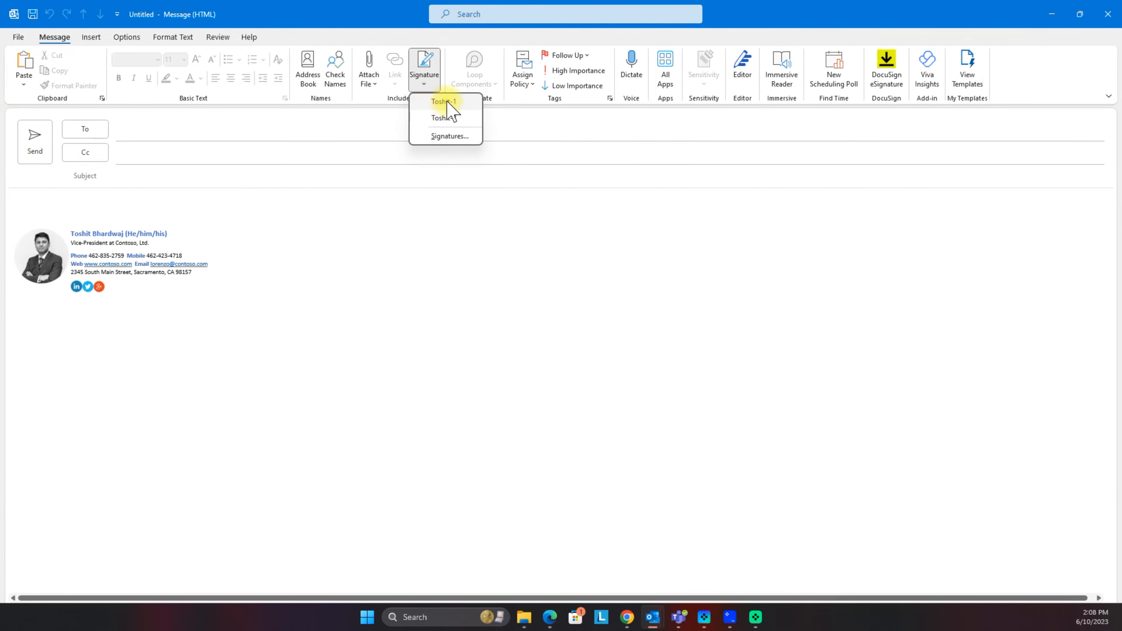
click(446, 101)
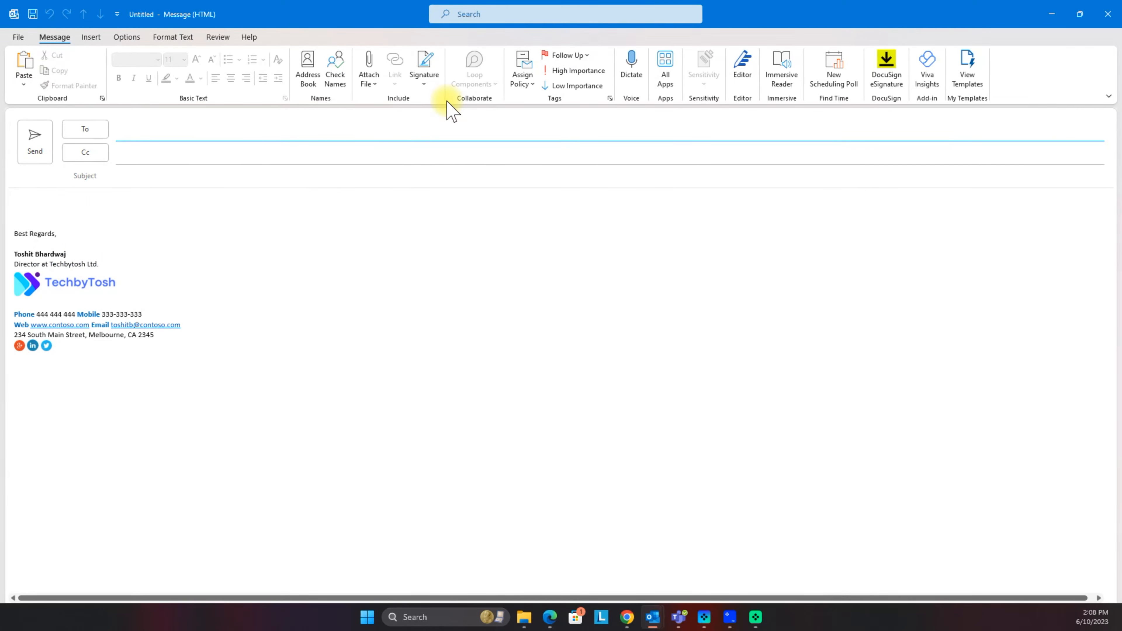